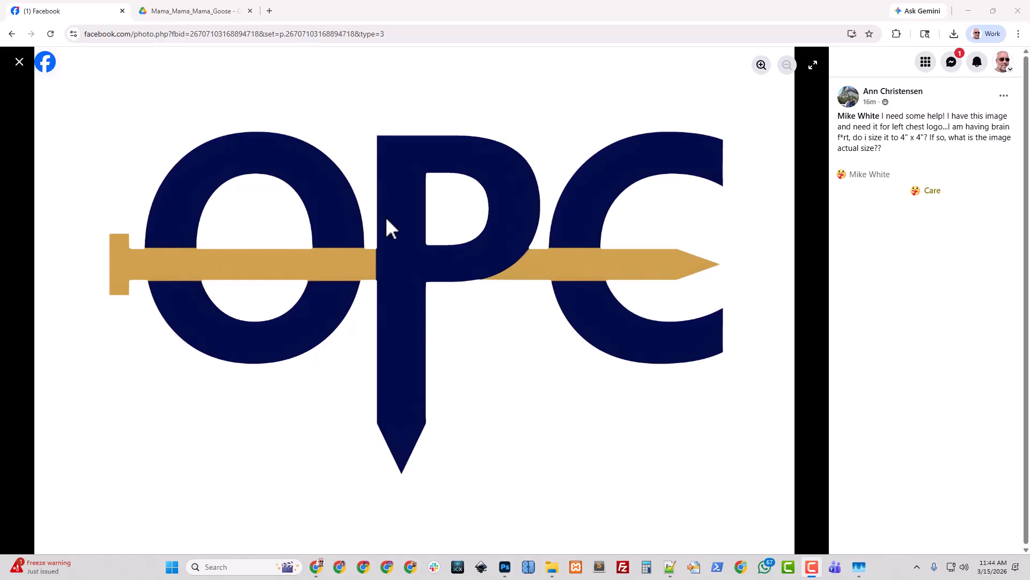
Save the logo image from the post to Downloads as OPC_Logo_OG.jpg
{"action": "right_click", "coordinate": [421, 232]}
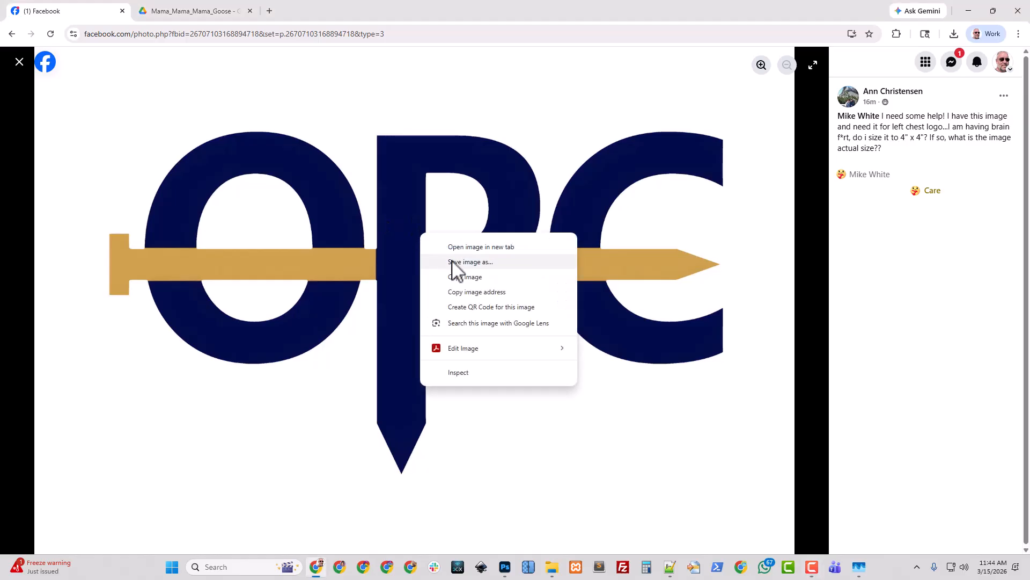
{"action": "left_click", "coordinate": [465, 264]}
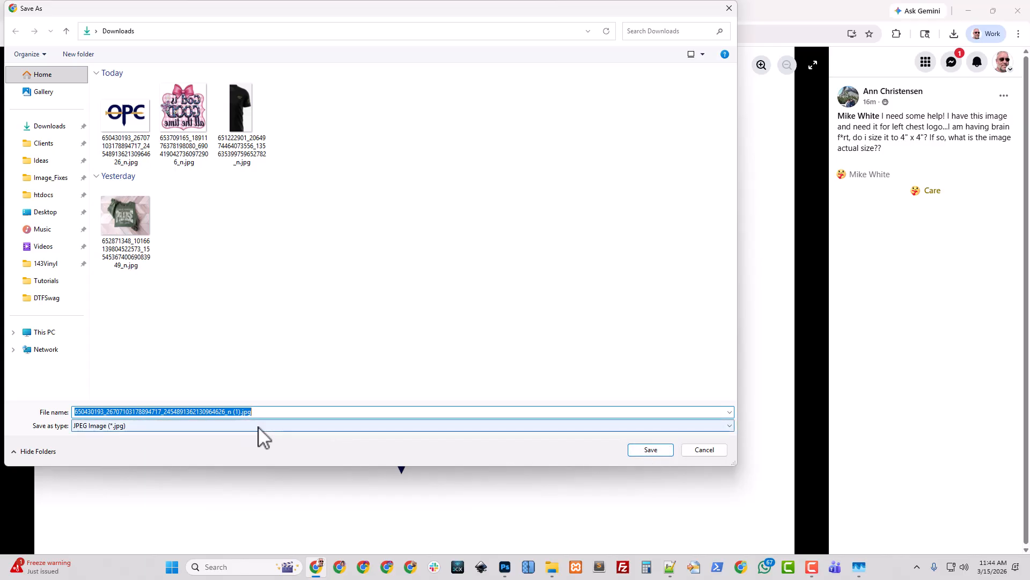
{"action": "key", "text": "shift+Left"}
{"action": "key", "text": "shift+Left"}
{"action": "key", "text": "shift+Left"}
{"action": "key", "text": "shift+Left"}
{"action": "type", "text": "OPCV"}
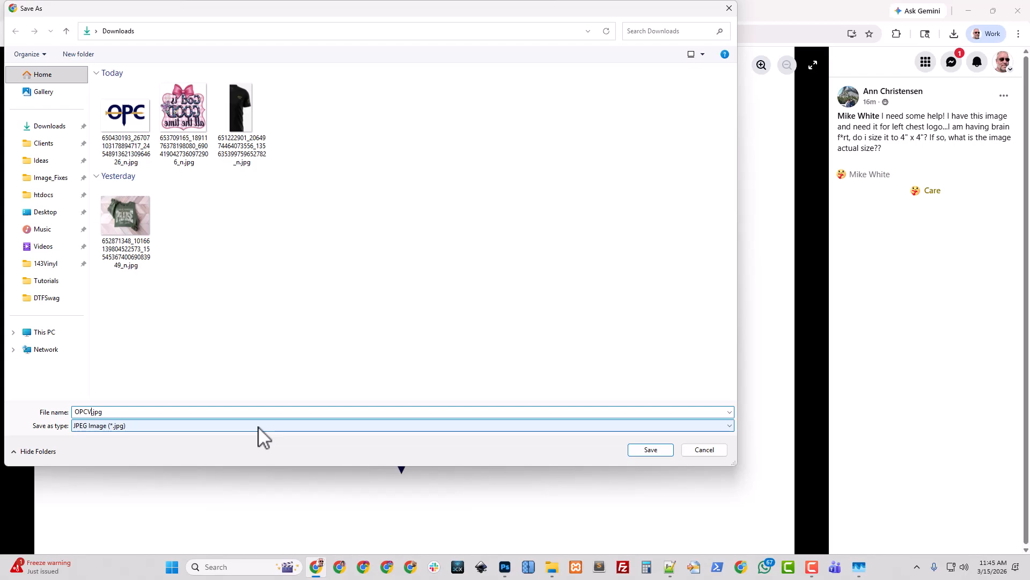
{"action": "key", "text": "BackSpace"}
{"action": "type", "text": "_Logo_OG"}
{"action": "key", "text": "Return"}
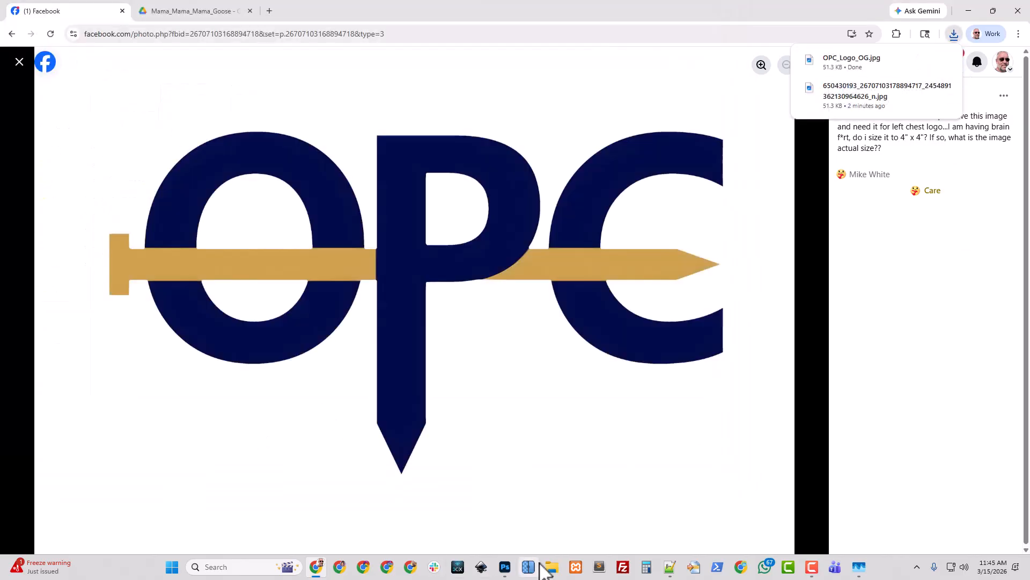
Open the Downloads folder and select OPC_Logo_OG.jpg with the details pane shown
{"action": "mouse_move", "coordinate": [552, 573]}
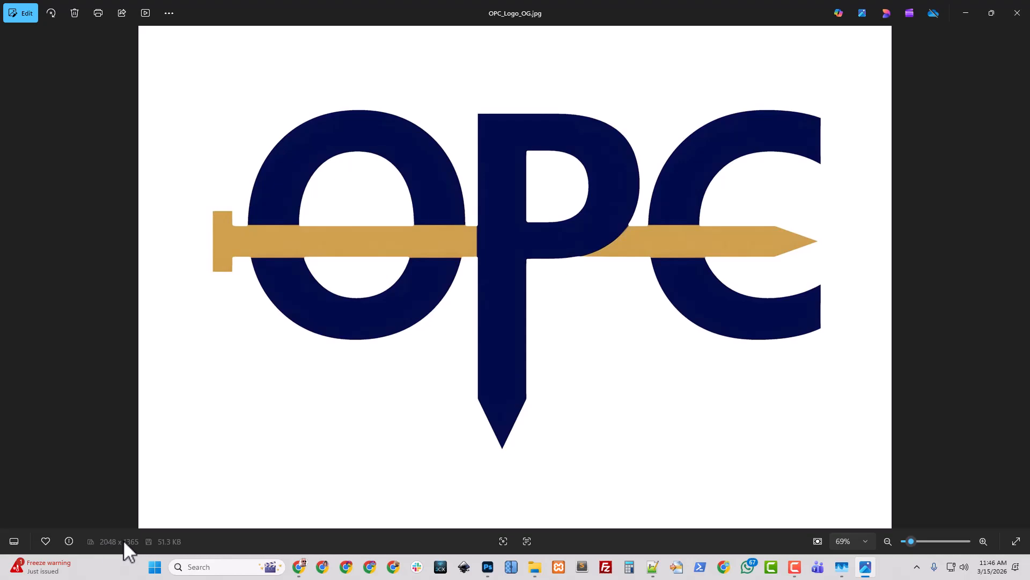
{"action": "left_click", "coordinate": [535, 567]}
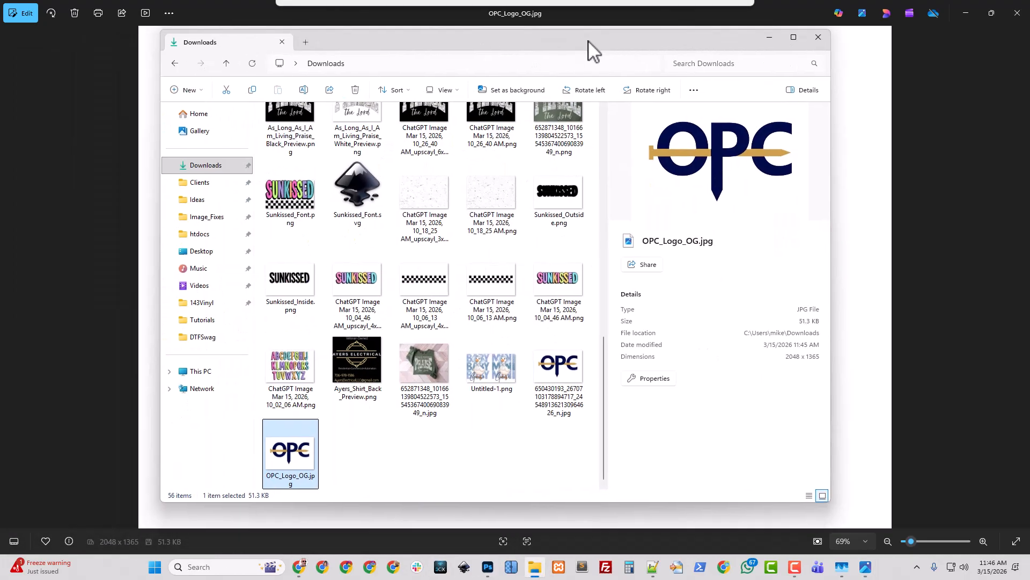
{"action": "left_click", "coordinate": [352, 468]}
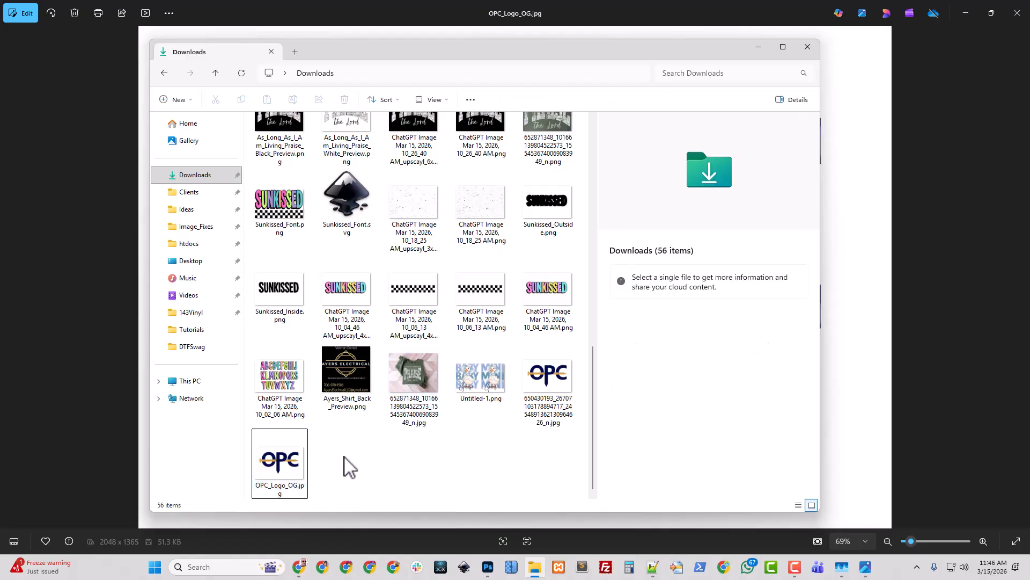
{"action": "left_click", "coordinate": [279, 462]}
{"action": "left_click", "coordinate": [799, 100]}
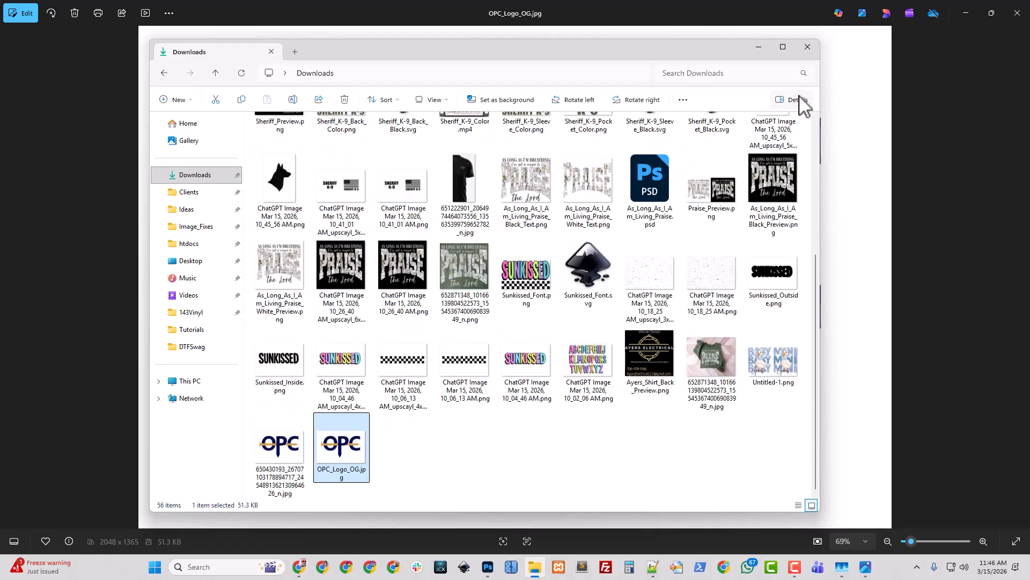
{"action": "left_click", "coordinate": [799, 100]}
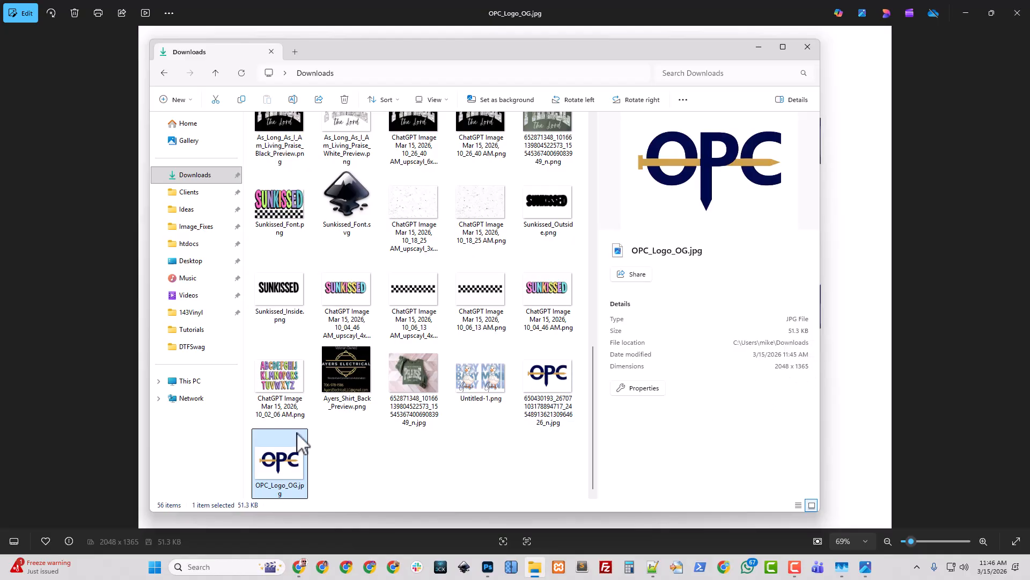
Open OPC_Logo_OG.jpg's properties and examine its image dimensions and resolution on the Details tab
{"action": "right_click", "coordinate": [273, 457]}
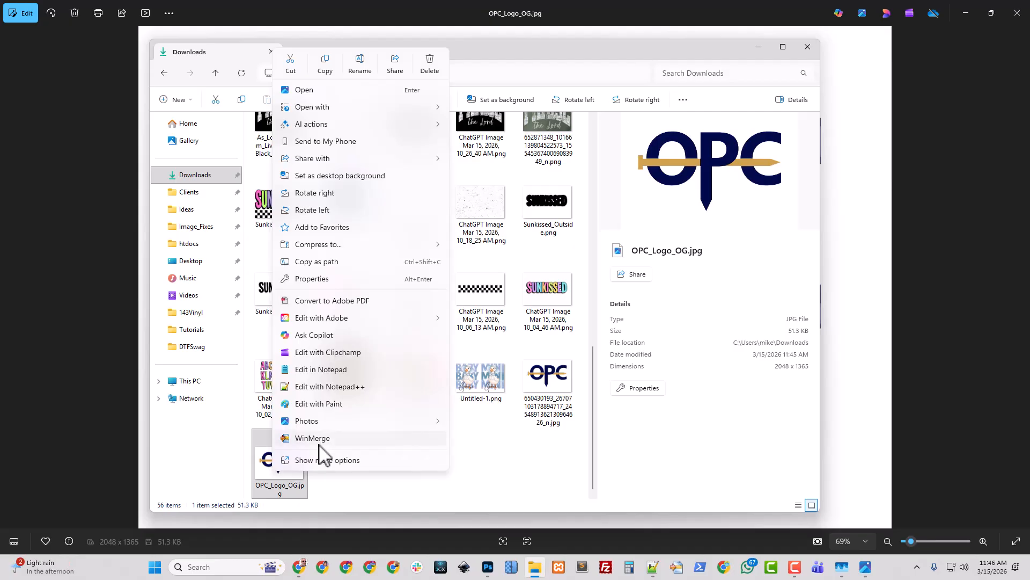
{"action": "left_click", "coordinate": [331, 461]}
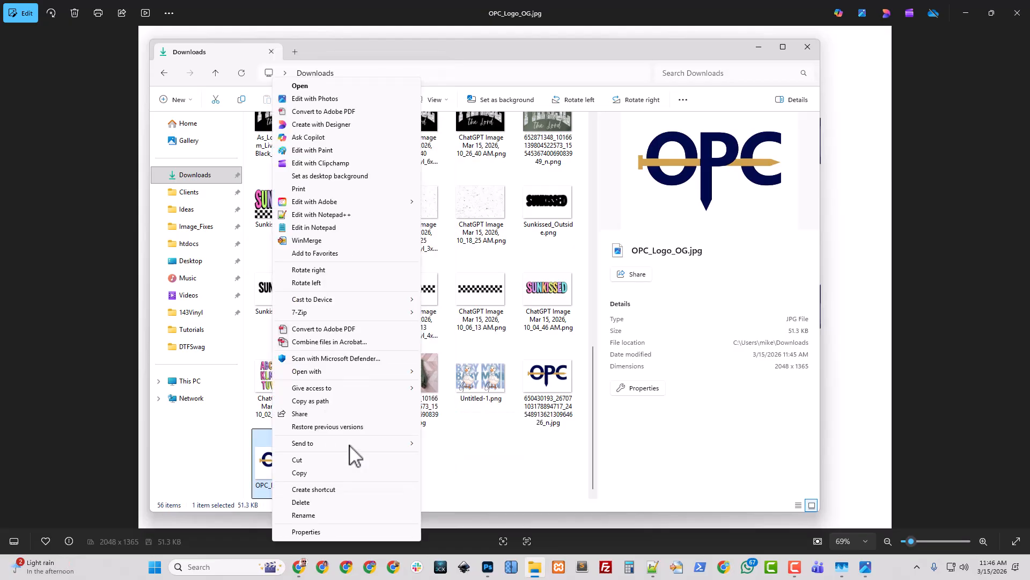
{"action": "left_click", "coordinate": [306, 531]}
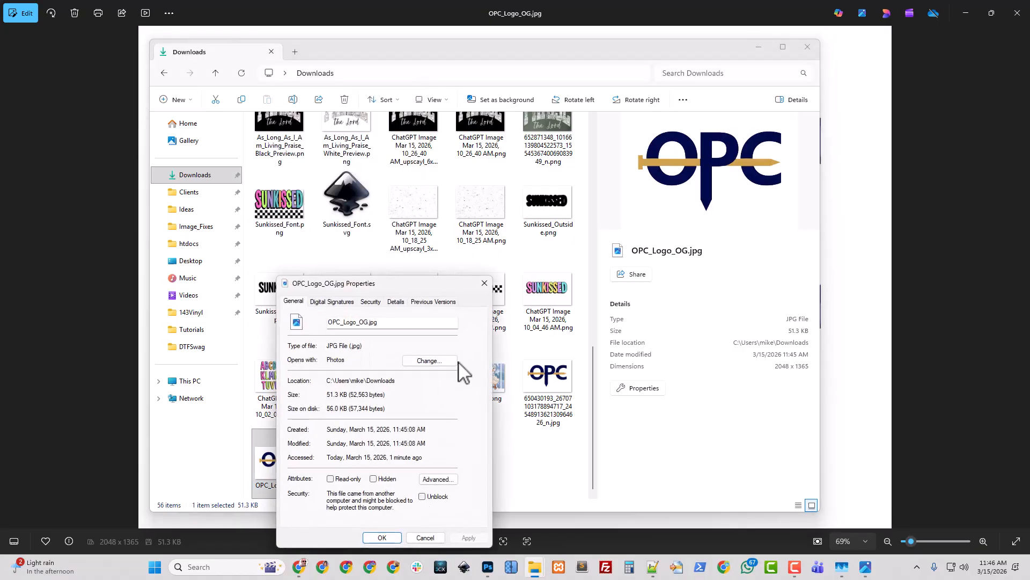
{"action": "left_click", "coordinate": [396, 301]}
{"action": "left_click_drag", "start_coordinate": [409, 284], "coordinate": [531, 184]}
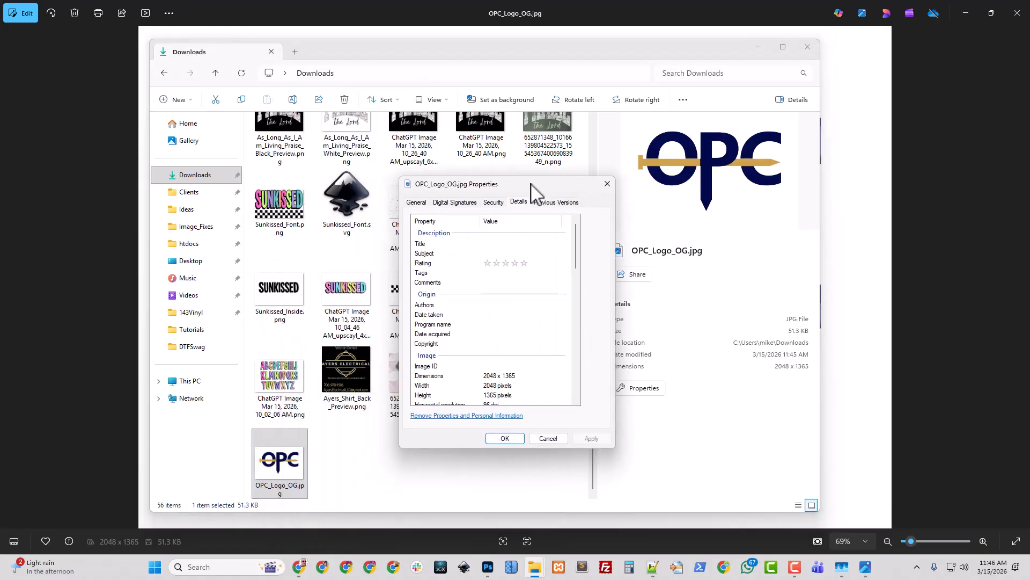
{"action": "scroll", "coordinate": [504, 355], "scroll_direction": "down", "scroll_amount": 4}
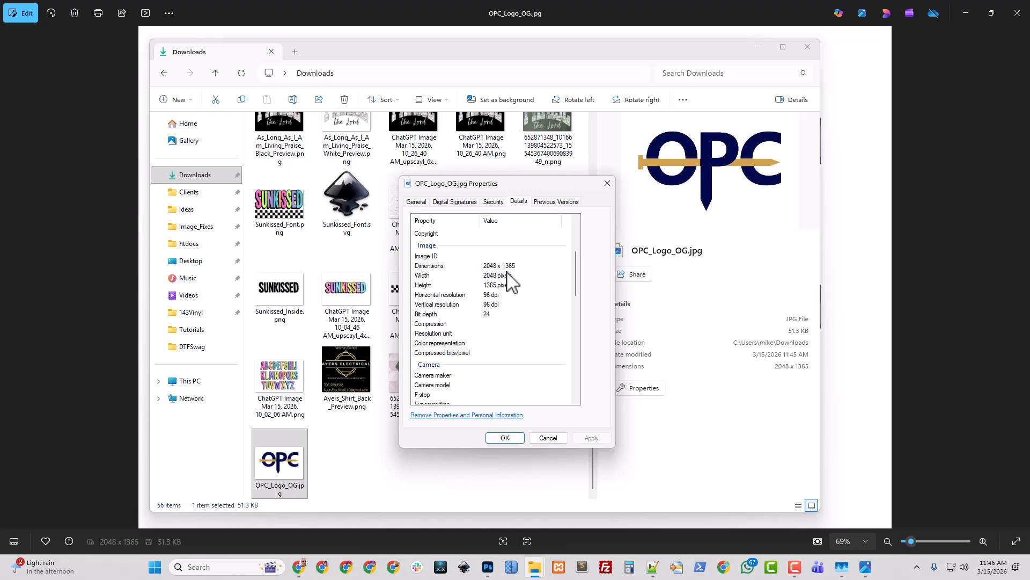
{"action": "left_click", "coordinate": [807, 47]}
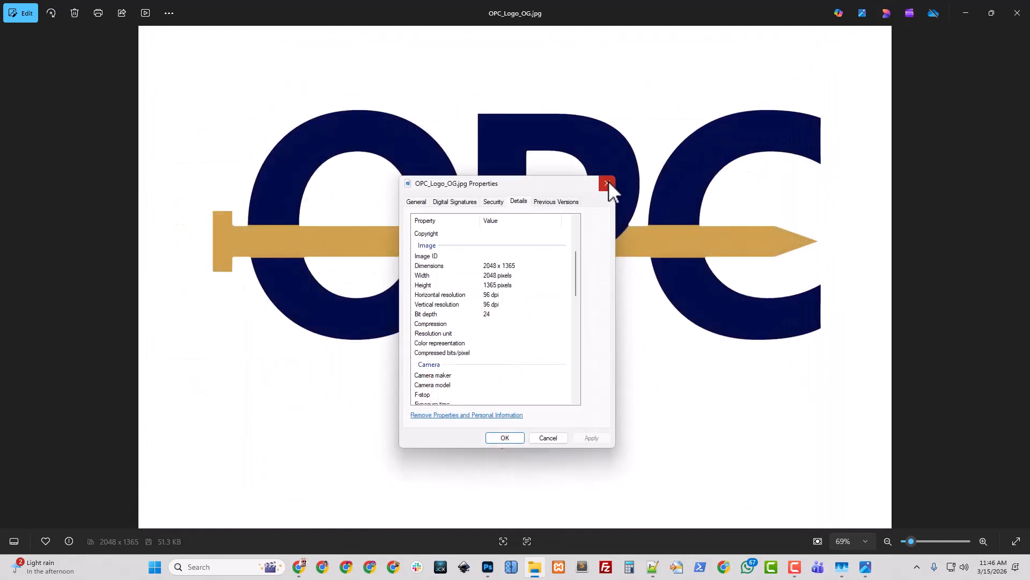
{"action": "left_click", "coordinate": [546, 435]}
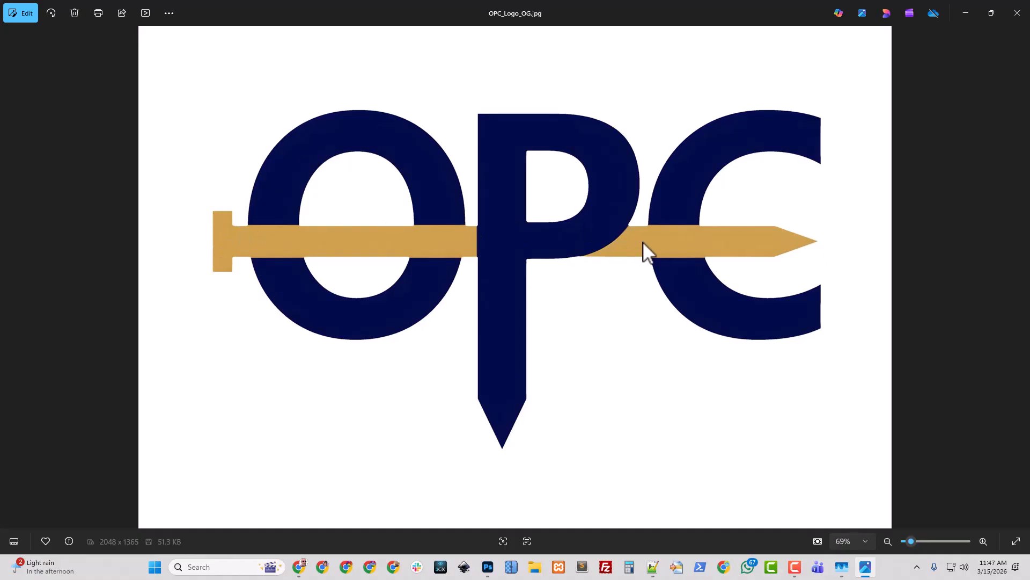
Zoom into the logo in the photo viewer to inspect the edges of the letters and the gold bar
{"action": "scroll", "coordinate": [644, 304], "scroll_direction": "up", "scroll_amount": 6}
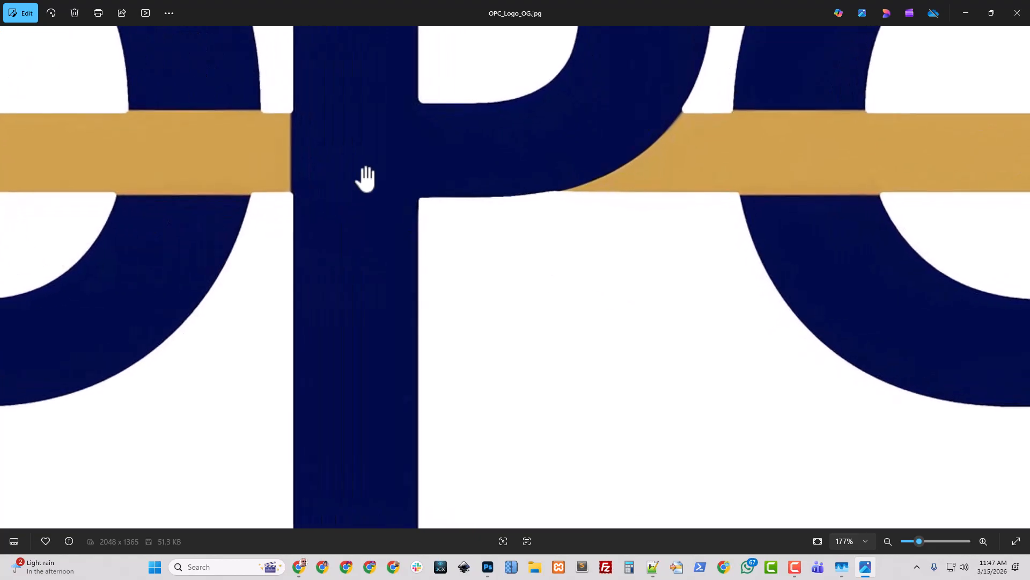
{"action": "left_click_drag", "start_coordinate": [363, 179], "coordinate": [579, 236]}
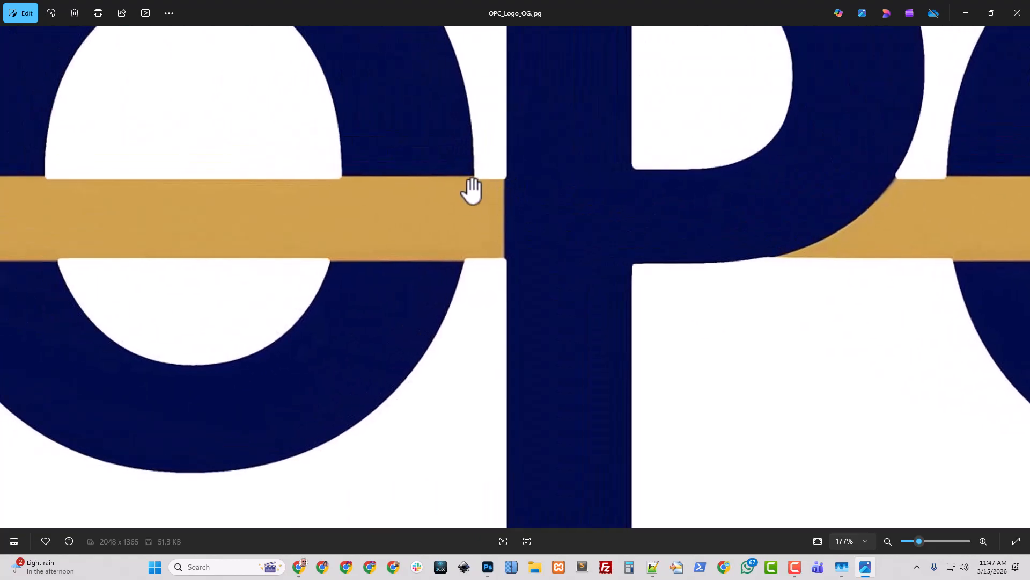
{"action": "scroll", "coordinate": [469, 209], "scroll_direction": "up", "scroll_amount": 1}
{"action": "scroll", "coordinate": [469, 208], "scroll_direction": "up", "scroll_amount": 4}
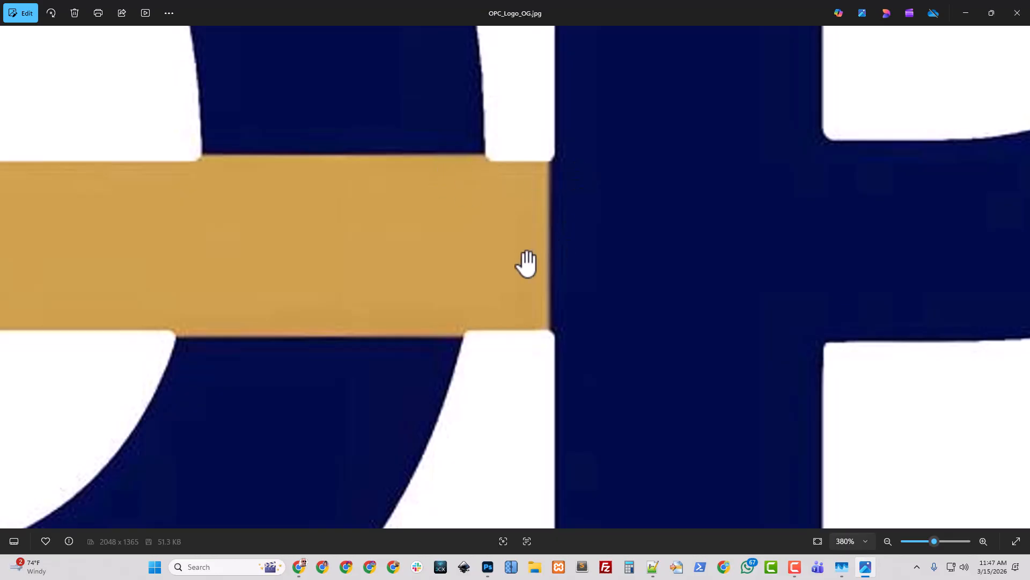
{"action": "scroll", "coordinate": [527, 263], "scroll_direction": "down", "scroll_amount": 5}
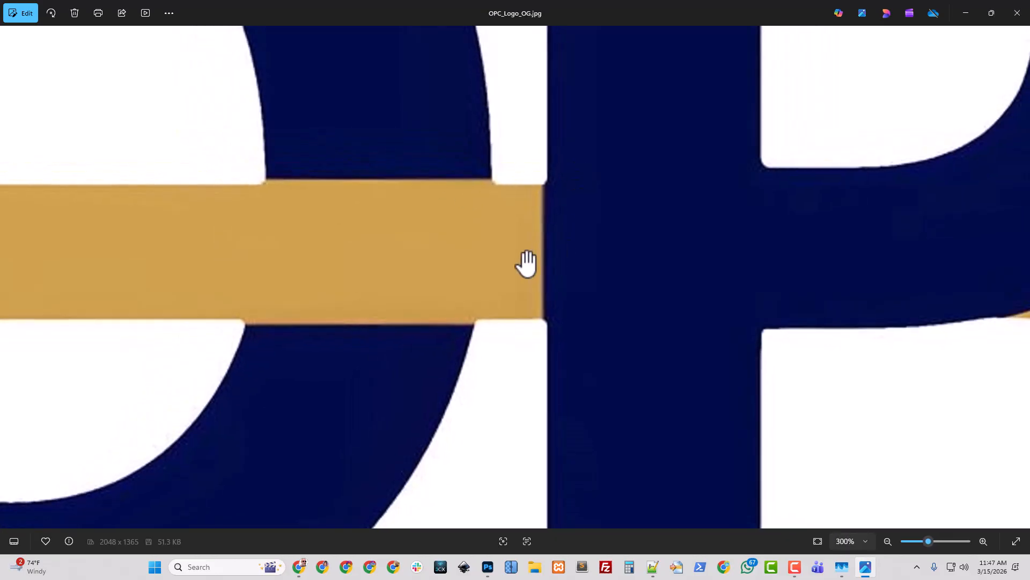
{"action": "scroll", "coordinate": [527, 263], "scroll_direction": "down", "scroll_amount": 5}
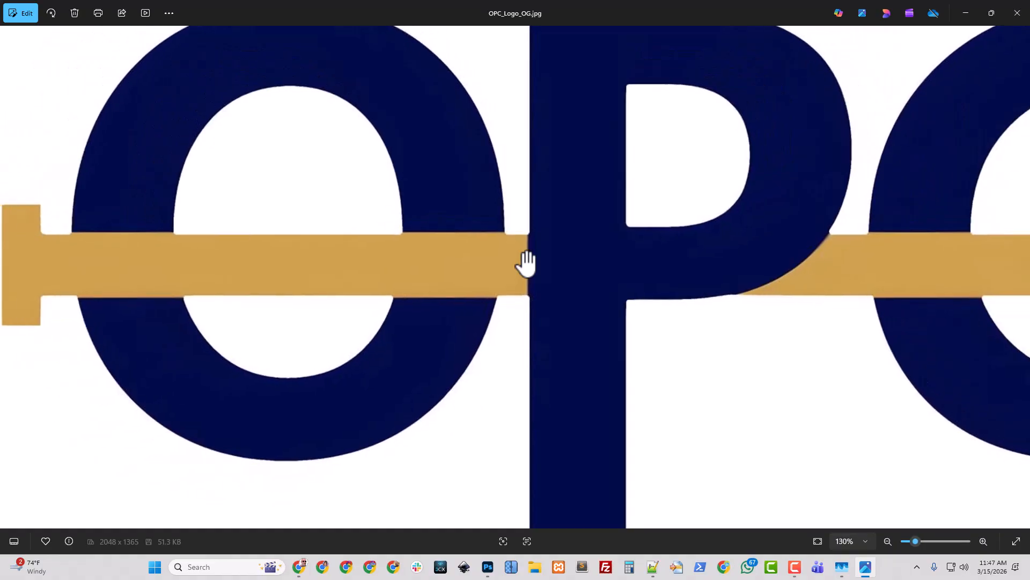
{"action": "scroll", "coordinate": [527, 262], "scroll_direction": "down", "scroll_amount": 2}
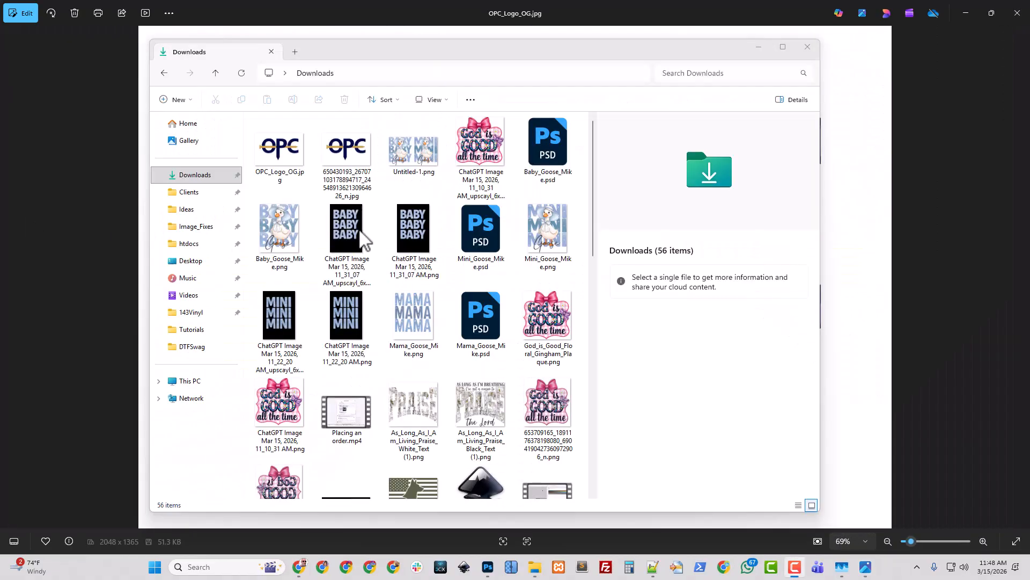
Open OPC_Logo_OG.jpg in Adobe Photoshop 2026
{"action": "left_click", "coordinate": [291, 174]}
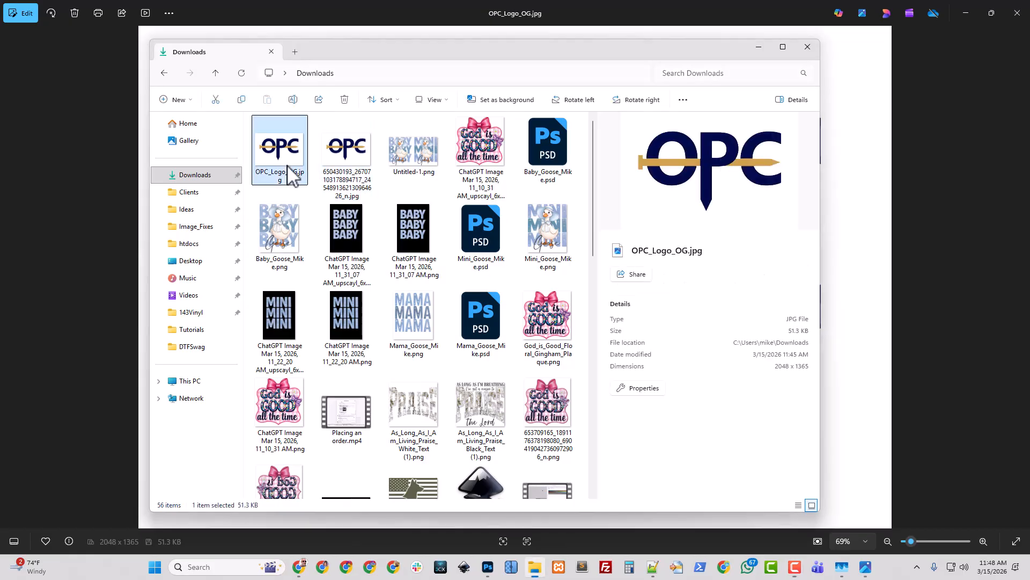
{"action": "right_click", "coordinate": [291, 173]}
{"action": "mouse_move", "coordinate": [355, 110]}
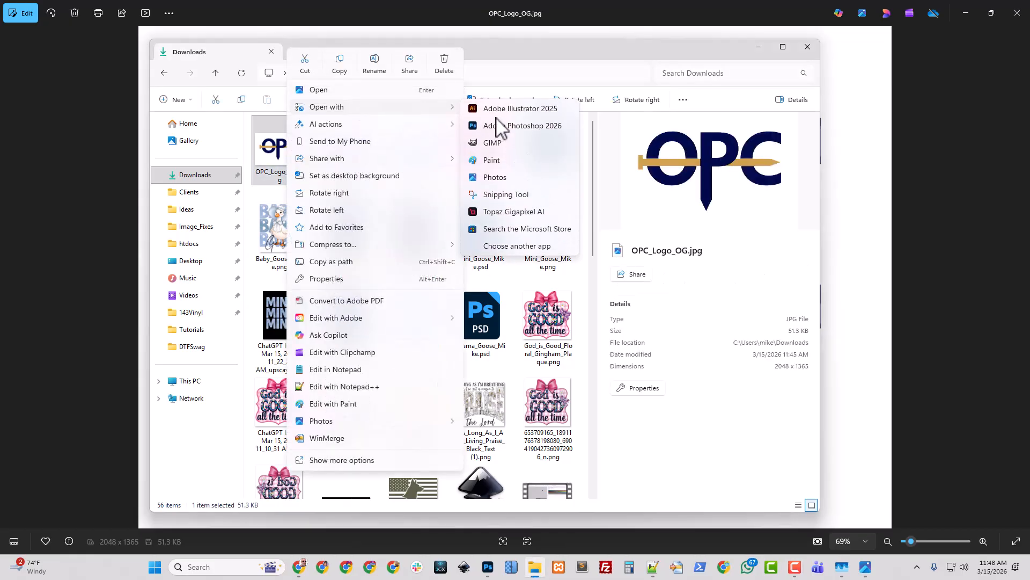
{"action": "left_click", "coordinate": [504, 129]}
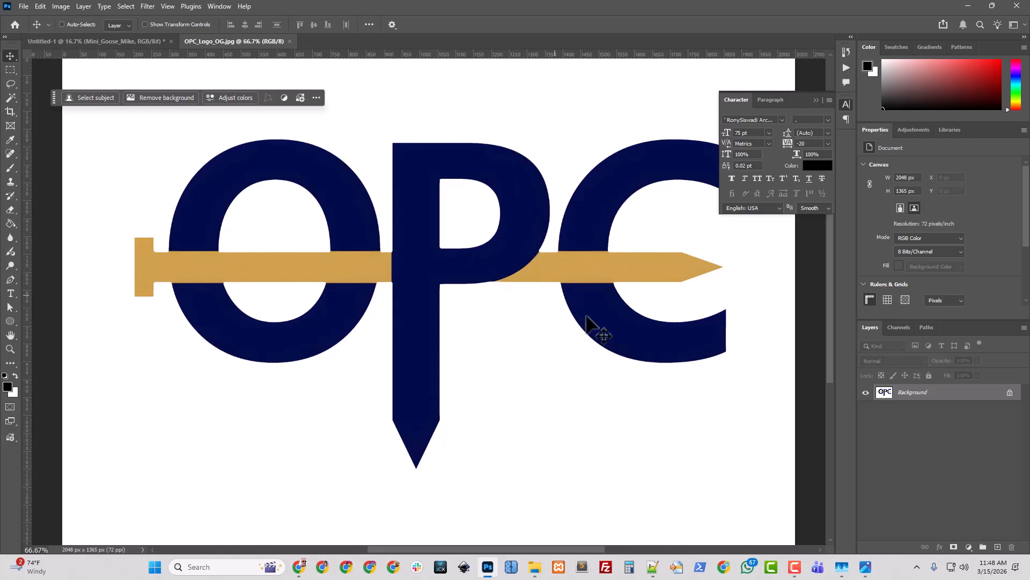
Draw an ellipse shape about 572 × 627 px over the letter O with the Ellipse tool
{"action": "left_click", "coordinate": [846, 103]}
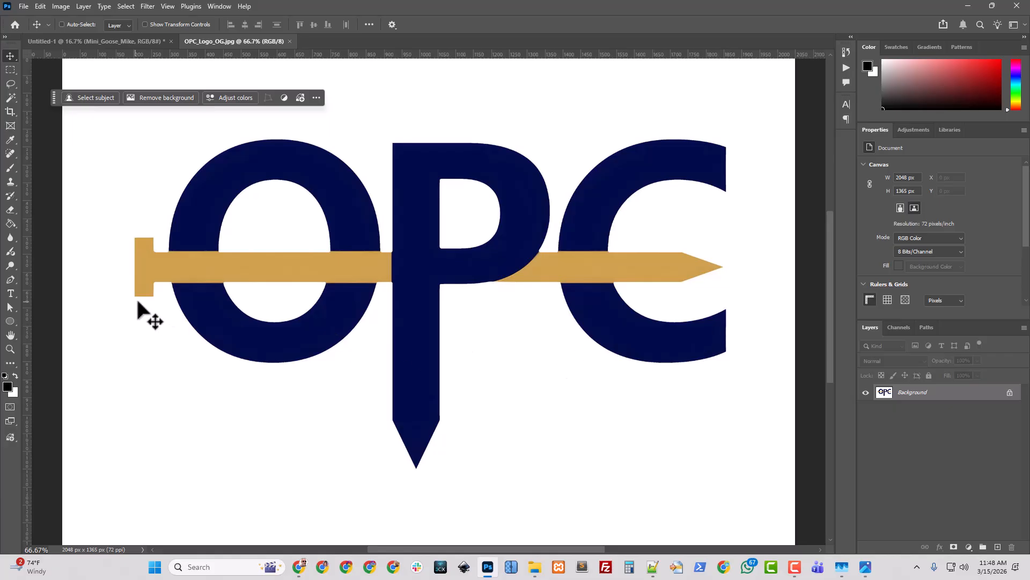
{"action": "left_click", "coordinate": [8, 320]}
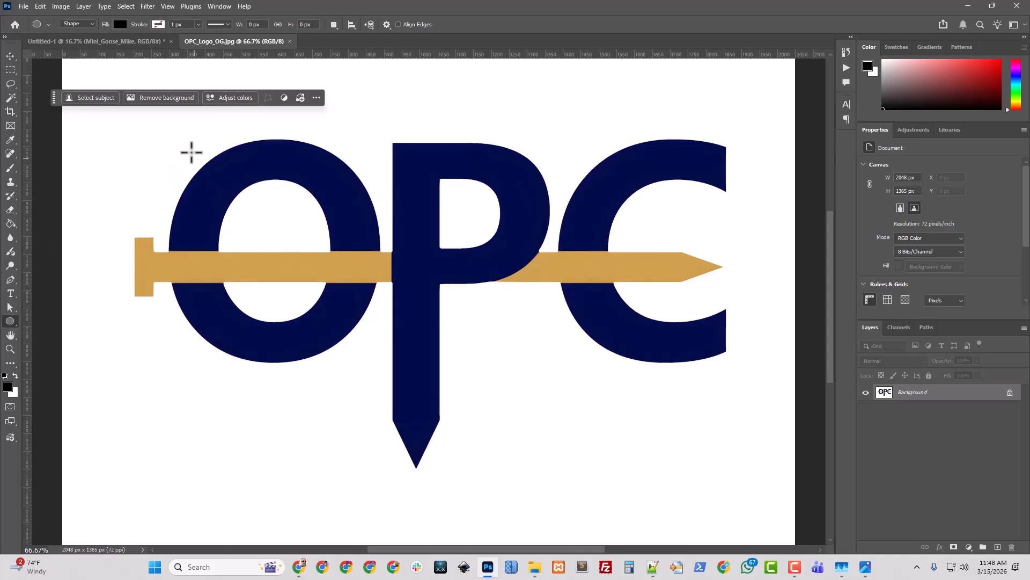
{"action": "left_click_drag", "start_coordinate": [175, 140], "coordinate": [381, 364]}
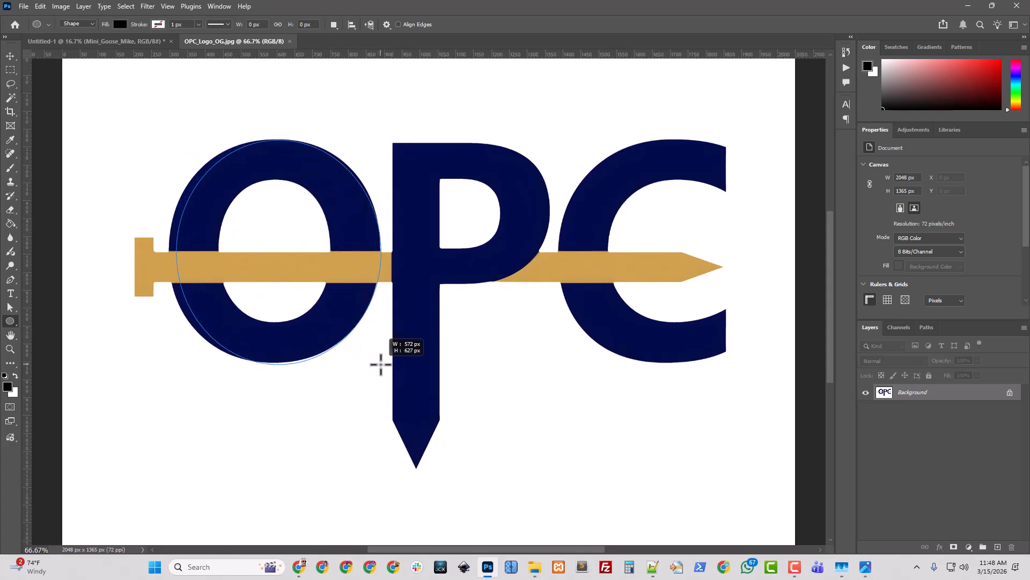
{"action": "left_click_drag", "start_coordinate": [381, 364], "coordinate": [381, 364]}
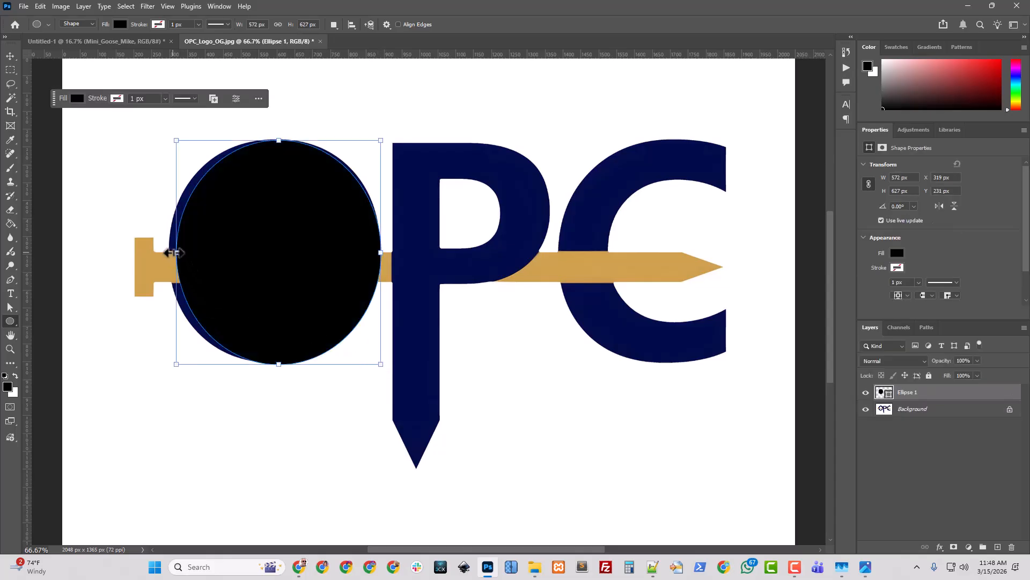
Resize the ellipse to about 594 × 632 px to match the outer edge of the O
{"action": "left_click_drag", "start_coordinate": [175, 253], "coordinate": [168, 252]}
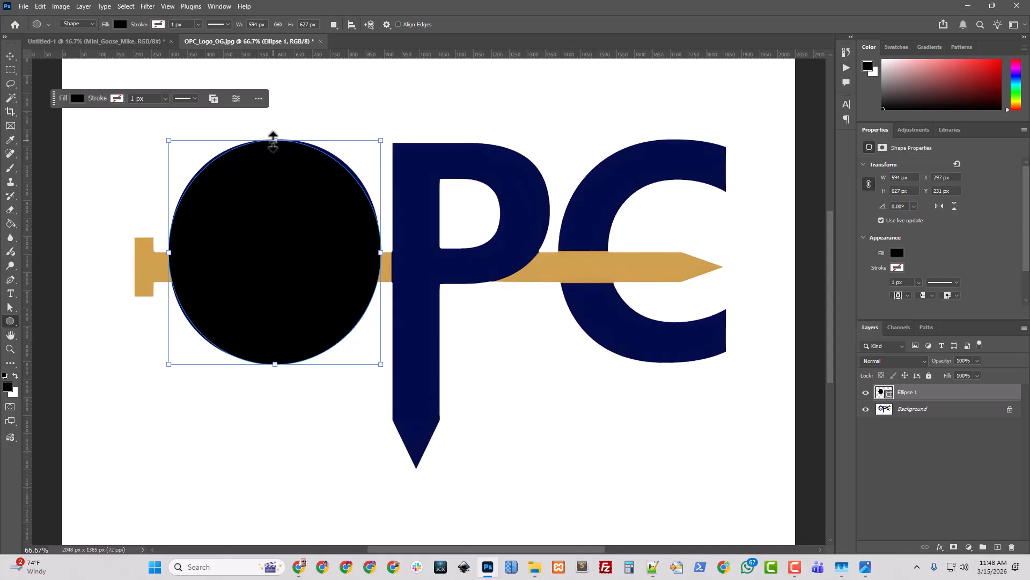
{"action": "left_click_drag", "start_coordinate": [275, 140], "coordinate": [275, 137]}
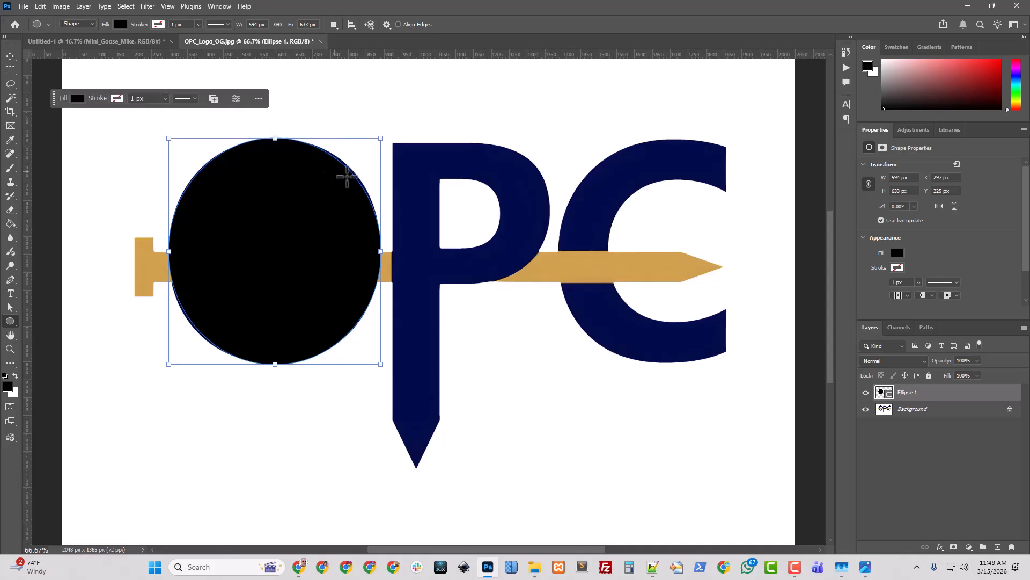
{"action": "mouse_move", "coordinate": [275, 364]}
{"action": "left_mouse_down"}
{"action": "mouse_move", "coordinate": [274, 343]}
{"action": "mouse_move", "coordinate": [272, 363]}
{"action": "left_mouse_up"}
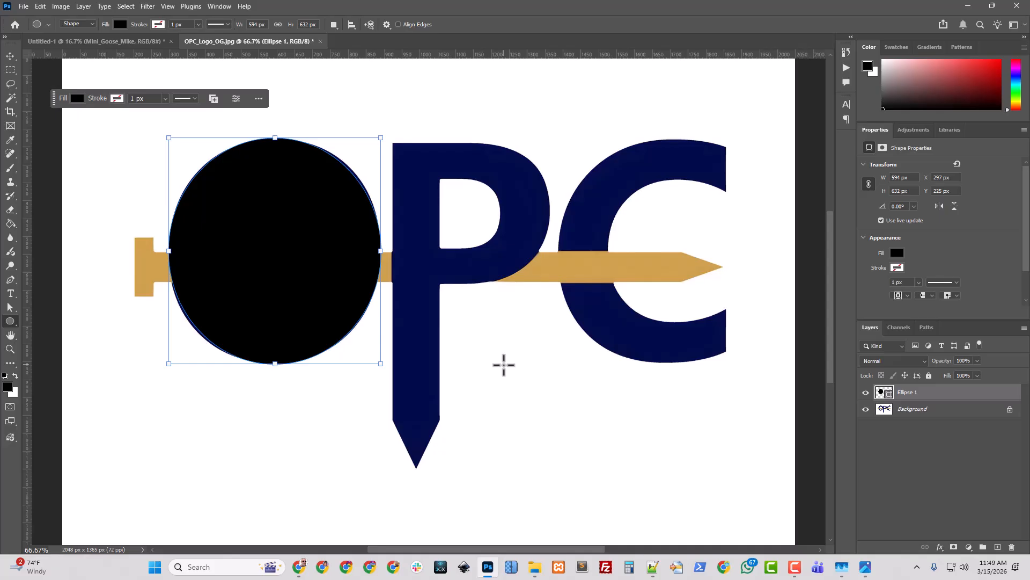
{"action": "key", "text": "Return"}
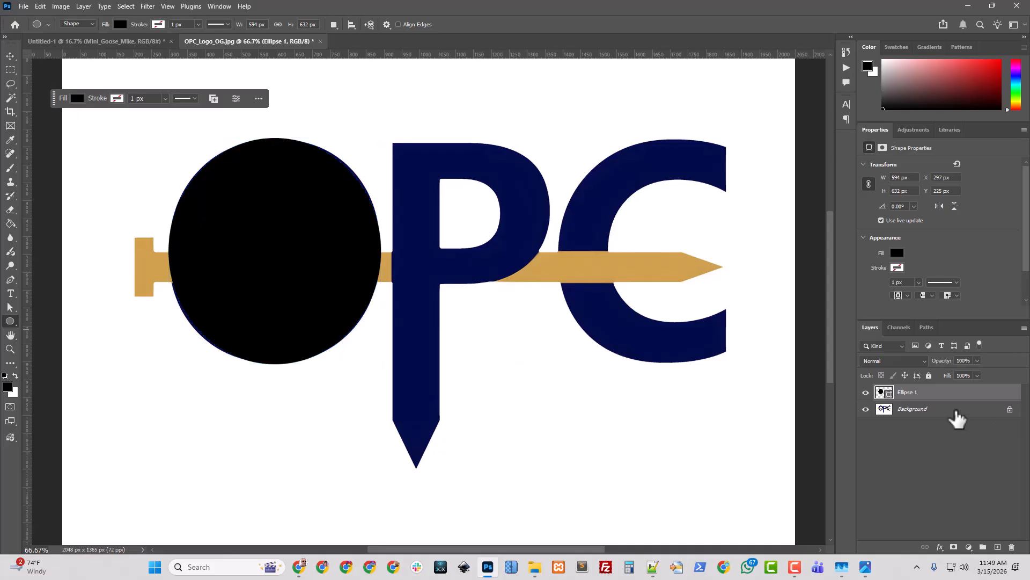
Lower the ellipse layer's opacity to 51% to see the logo underneath
{"action": "left_click", "coordinate": [977, 360]}
{"action": "left_click_drag", "start_coordinate": [977, 370], "coordinate": [950, 371]}
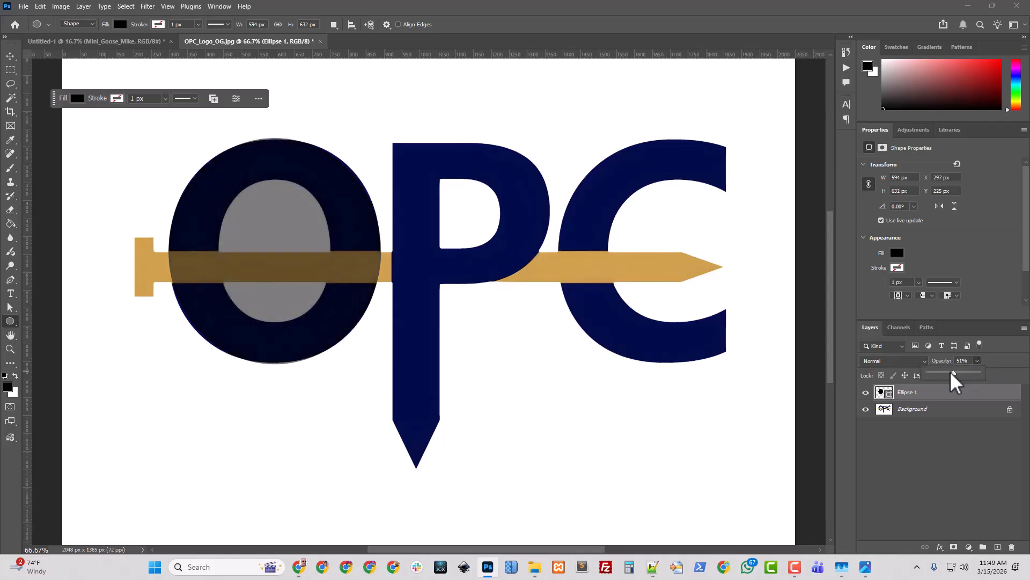
{"action": "left_click", "coordinate": [633, 358]}
Scale the outer ellipse down slightly to about 590 × 628 px so it fits the O's outer edge
{"action": "left_click", "coordinate": [10, 56]}
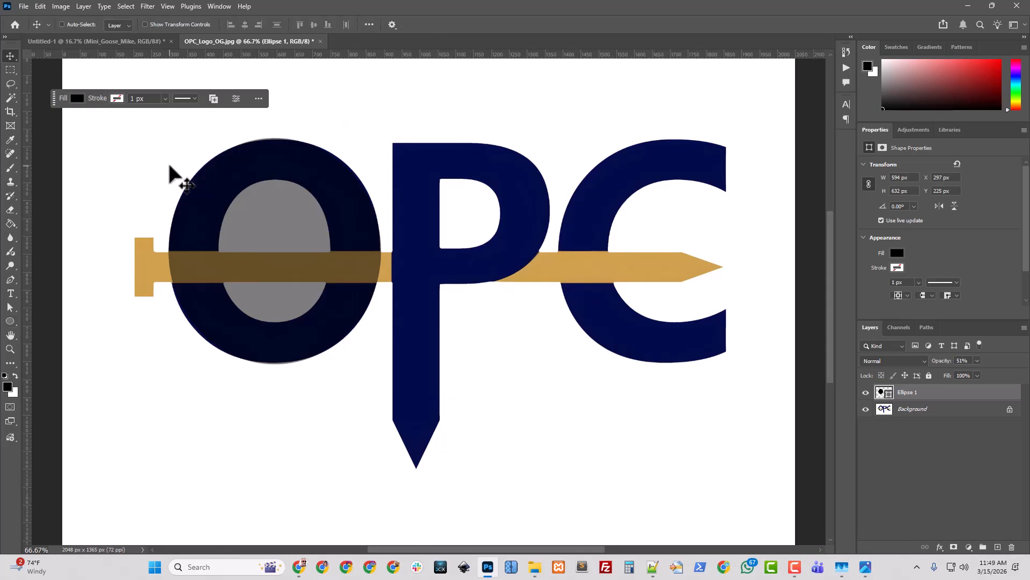
{"action": "key", "text": "ctrl+plus"}
{"action": "scroll", "coordinate": [214, 174], "scroll_direction": "up", "scroll_amount": 1}
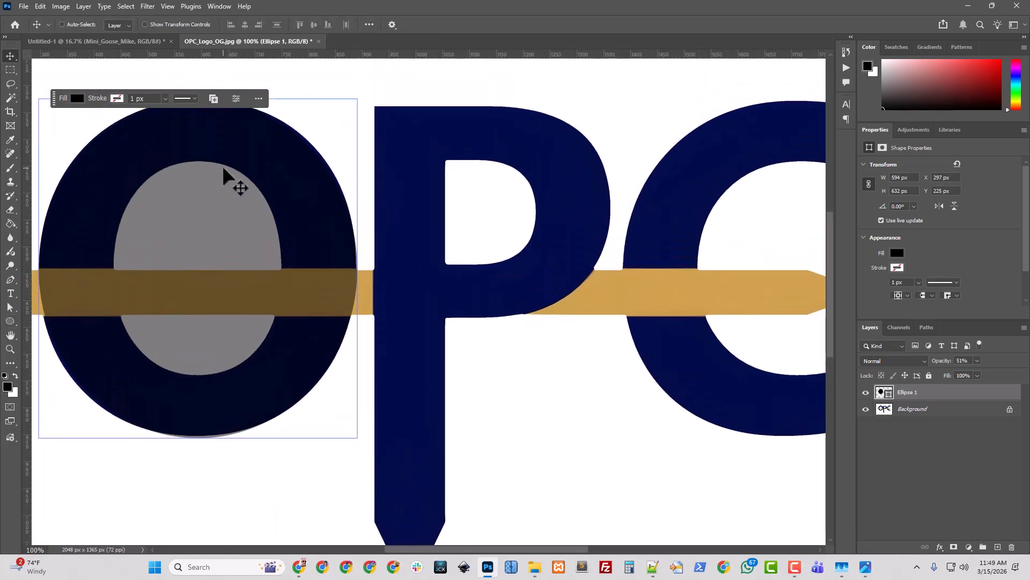
{"action": "scroll", "coordinate": [214, 140], "scroll_direction": "up", "scroll_amount": 1}
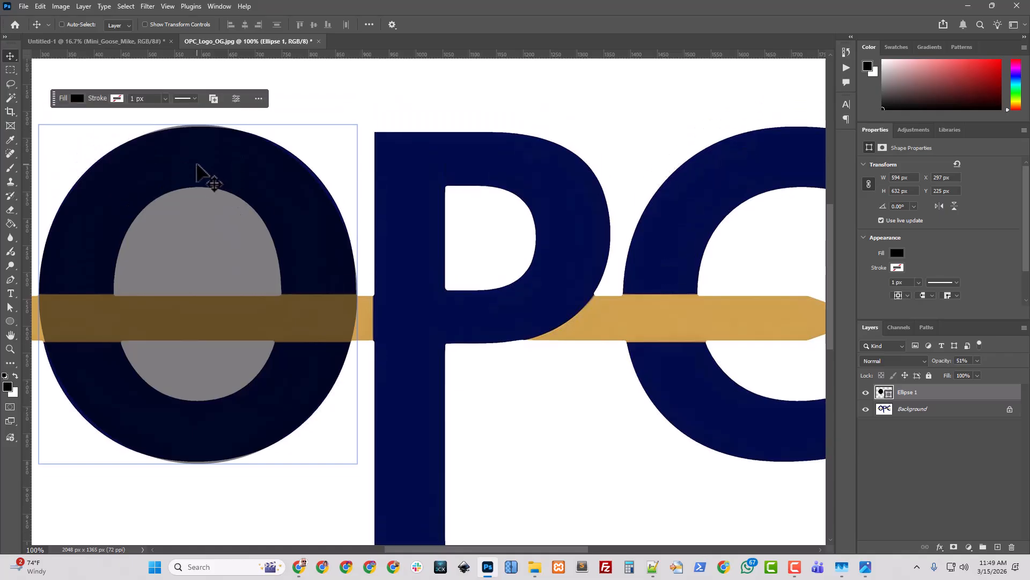
{"action": "key", "text": "ctrl+t"}
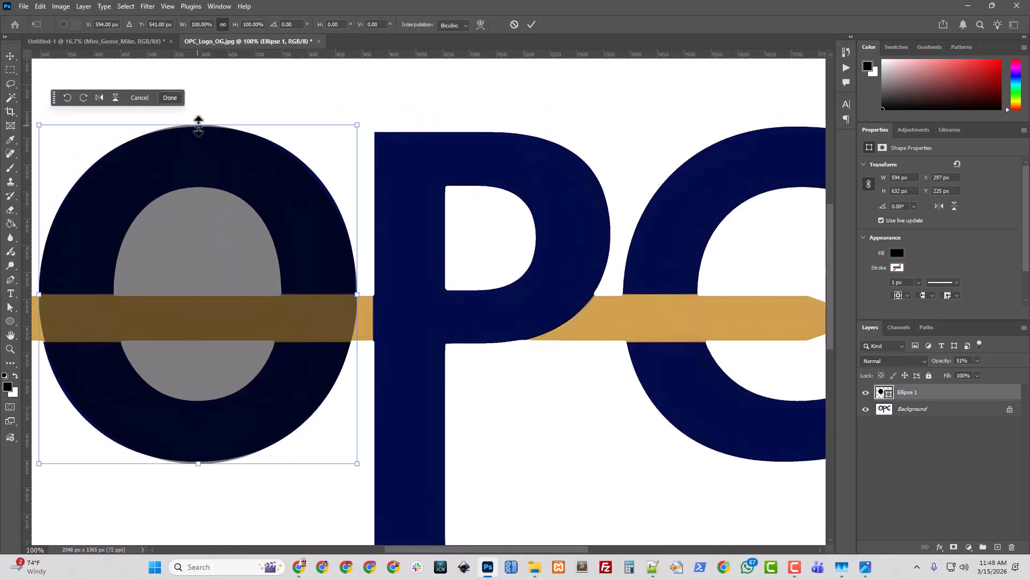
{"action": "left_click_drag", "start_coordinate": [200, 123], "coordinate": [201, 127]}
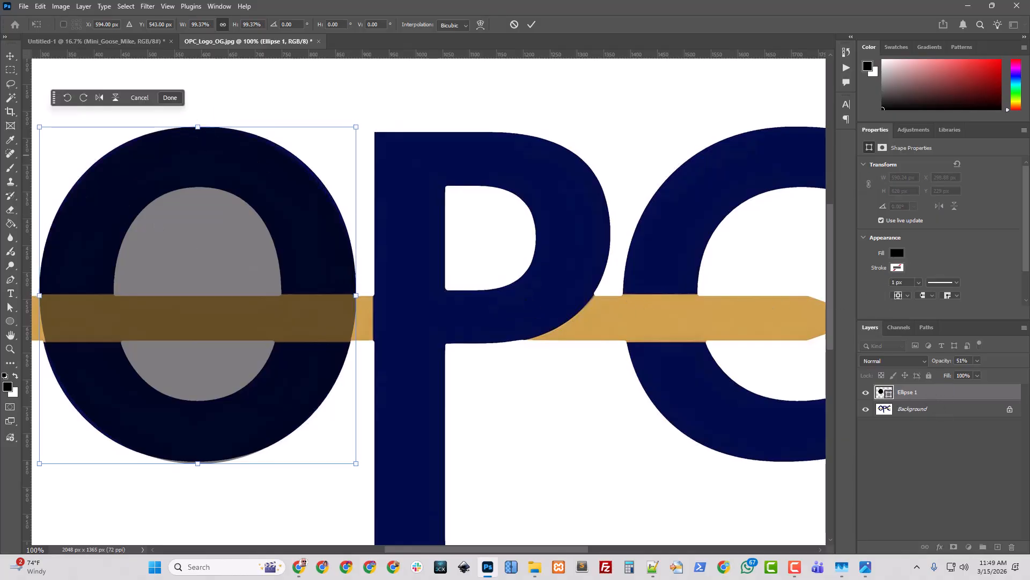
{"action": "key", "text": "Return"}
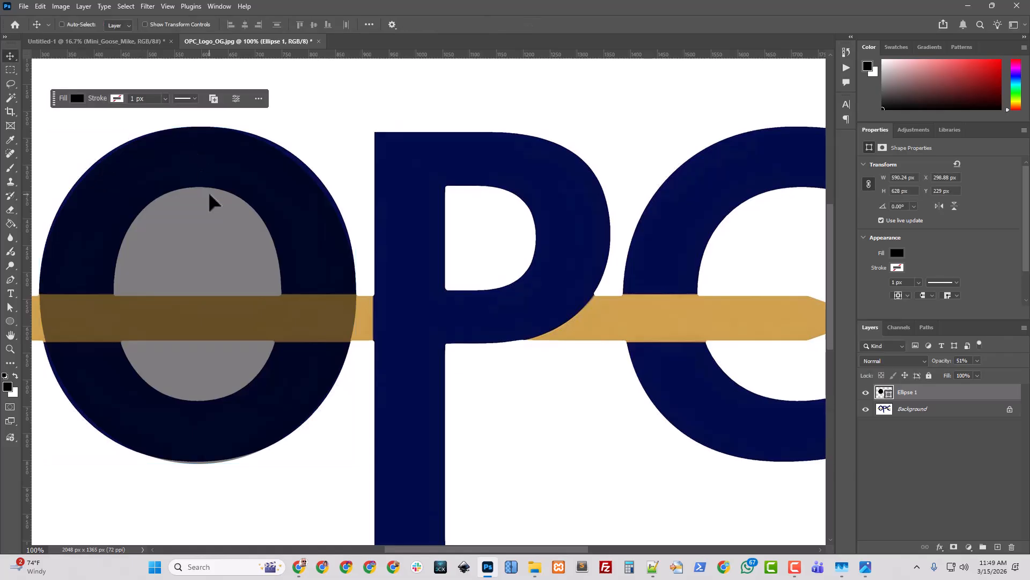
Change the outer ellipse's fill colour to magenta
{"action": "left_click", "coordinate": [897, 253]}
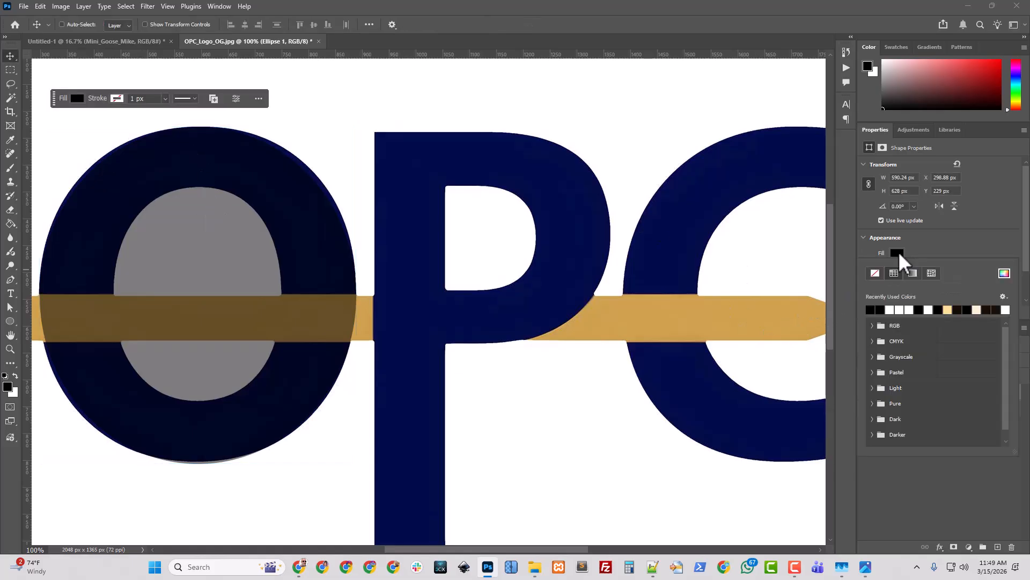
{"action": "left_click", "coordinate": [899, 252]}
{"action": "left_click", "coordinate": [900, 252]}
{"action": "left_click", "coordinate": [1004, 273]}
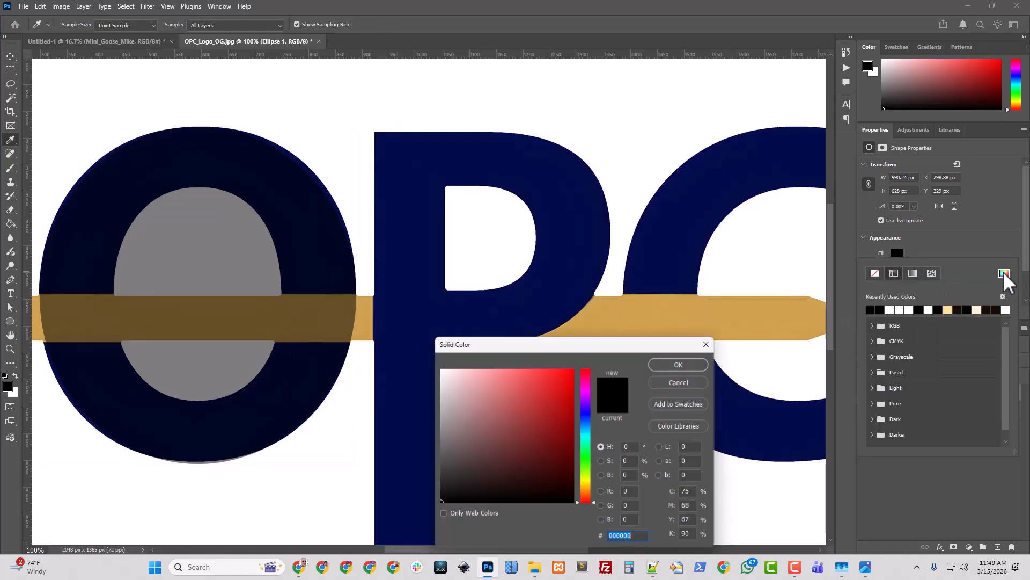
{"action": "left_click", "coordinate": [589, 387]}
{"action": "left_click", "coordinate": [680, 363]}
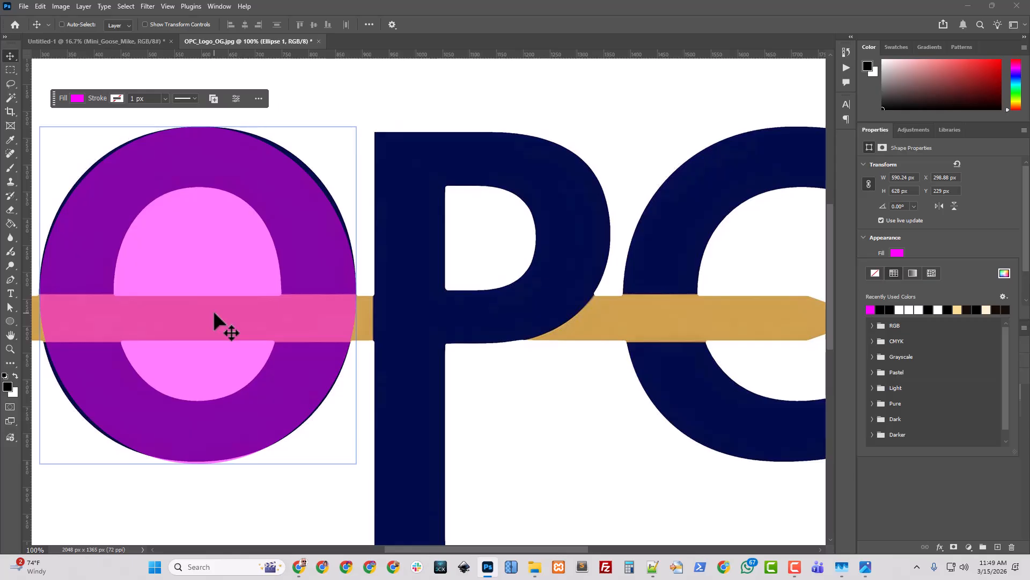
Draw a second ellipse about 314 × 416 px over the O's inner opening and lower its opacity to 59%
{"action": "key", "text": "ctrl+minus"}
{"action": "key", "text": "ctrl+minus"}
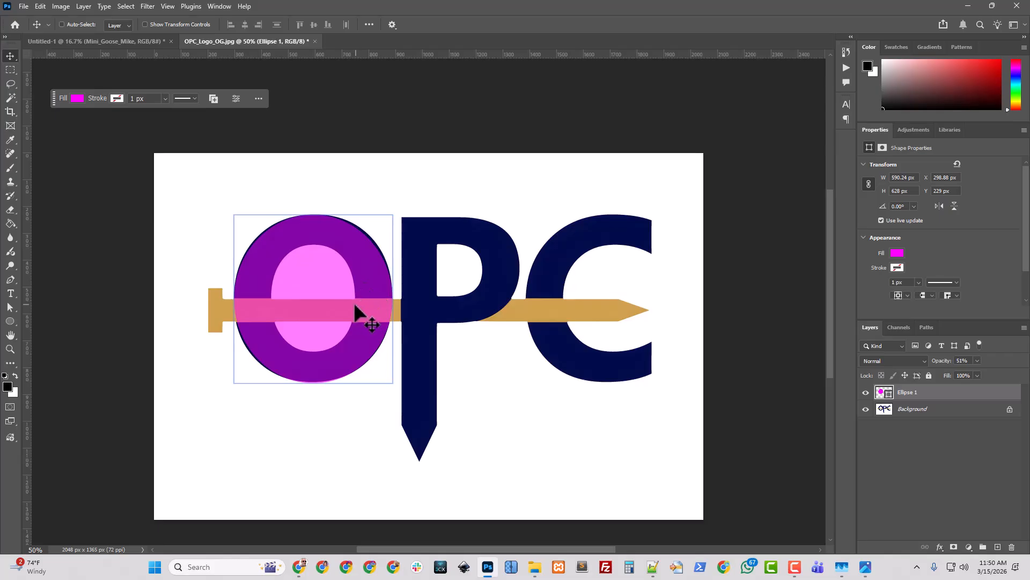
{"action": "left_click", "coordinate": [10, 321]}
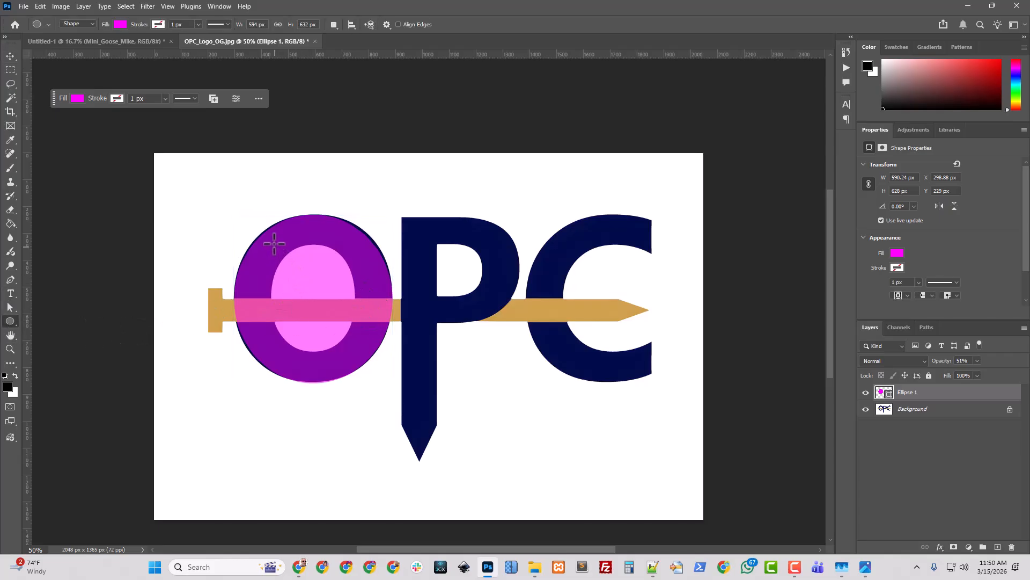
{"action": "left_click_drag", "start_coordinate": [269, 242], "coordinate": [356, 354]}
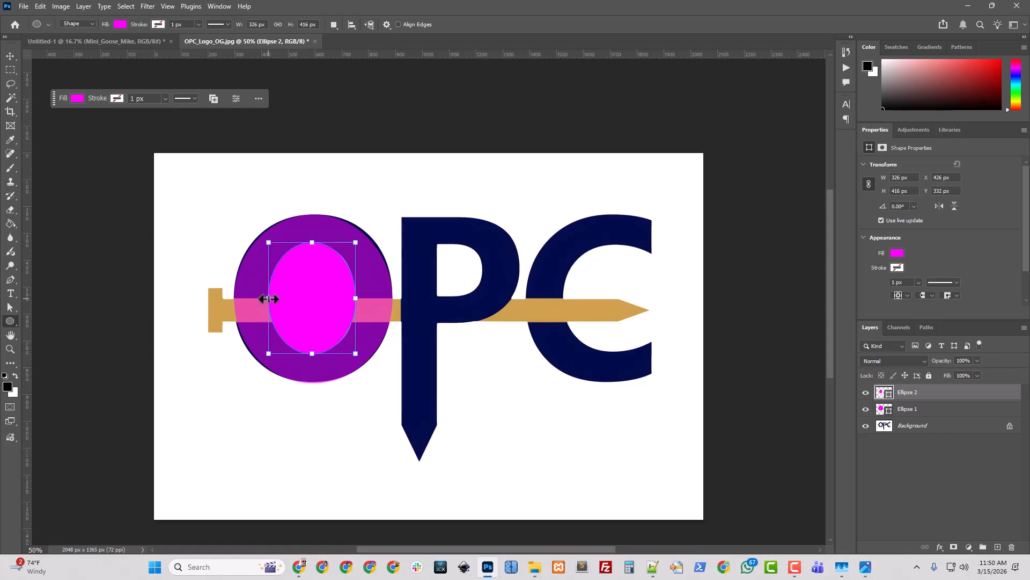
{"action": "left_click_drag", "start_coordinate": [269, 299], "coordinate": [272, 298]}
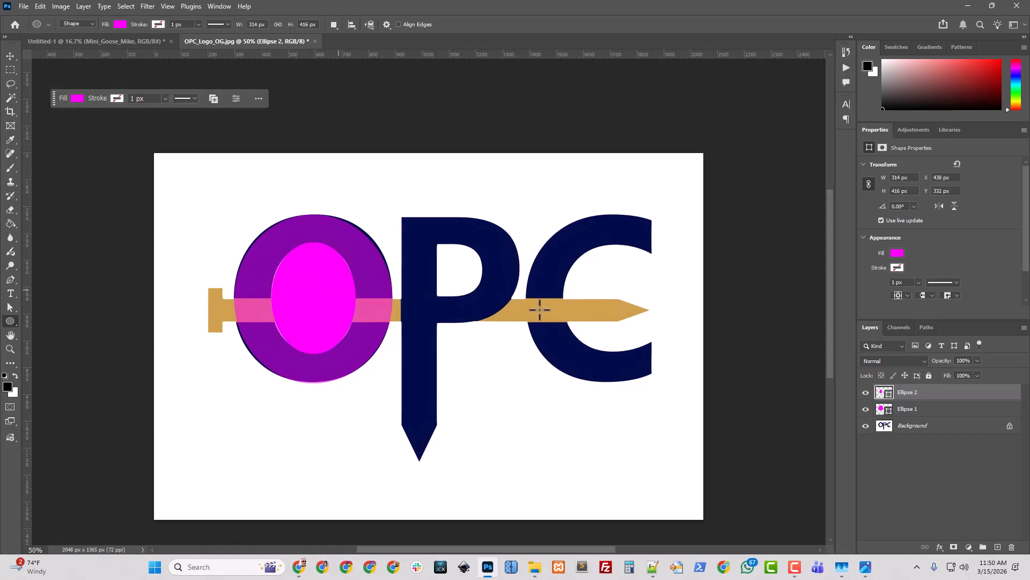
{"action": "left_click", "coordinate": [976, 360]}
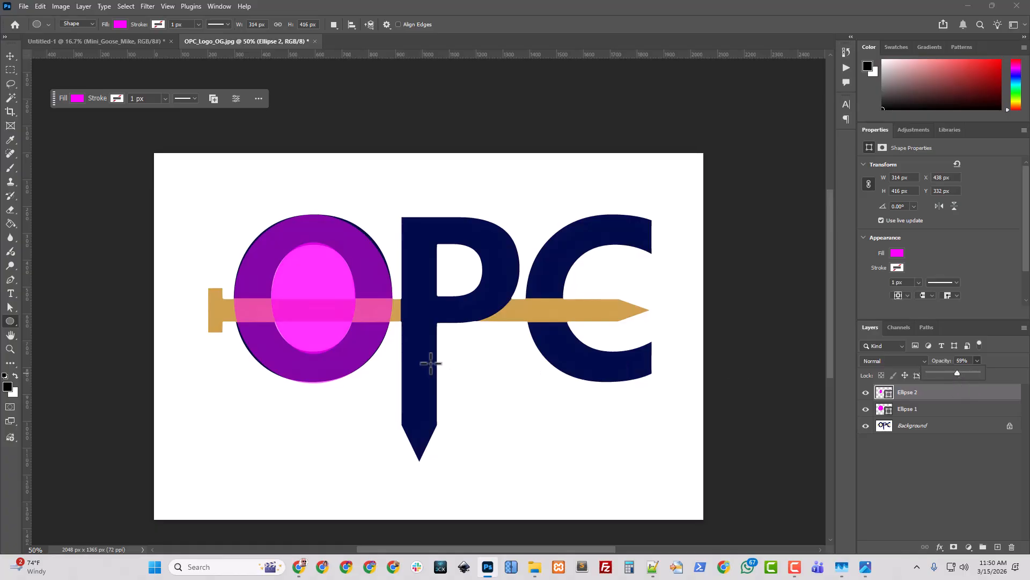
Change the second ellipse's fill colour to bright green 24ff00
{"action": "key", "text": "ctrl+plus"}
{"action": "key", "text": "ctrl+plus"}
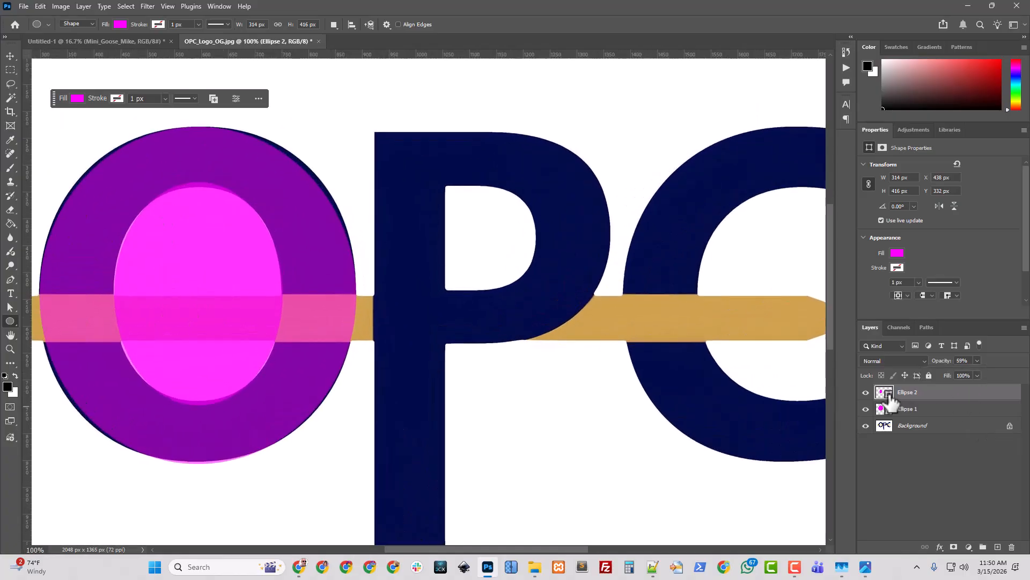
{"action": "left_click", "coordinate": [895, 251]}
{"action": "left_click", "coordinate": [895, 251]}
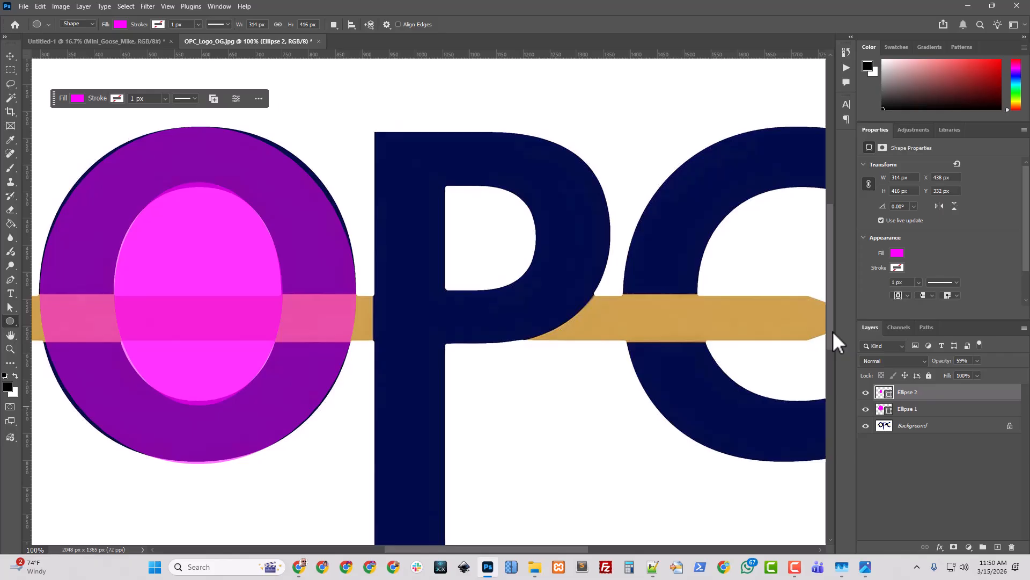
{"action": "left_click", "coordinate": [896, 253]}
{"action": "left_click", "coordinate": [1004, 273]}
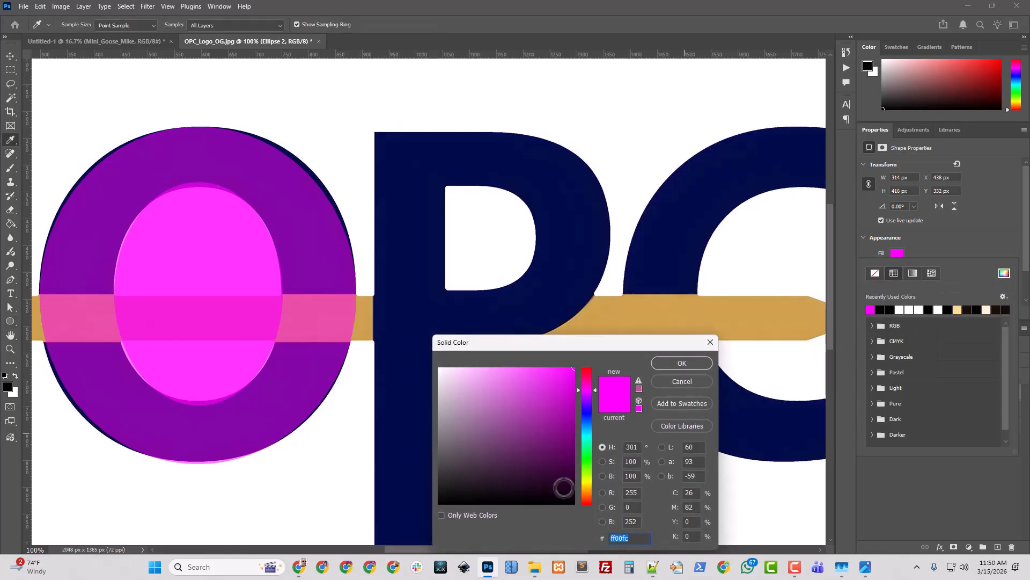
{"action": "left_click", "coordinate": [588, 462]}
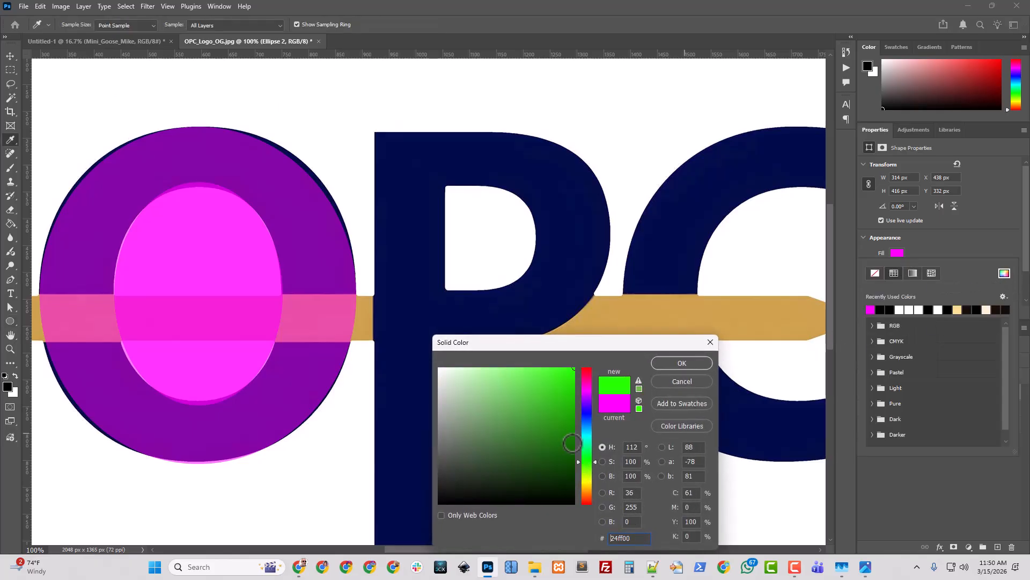
{"action": "left_click", "coordinate": [691, 362]}
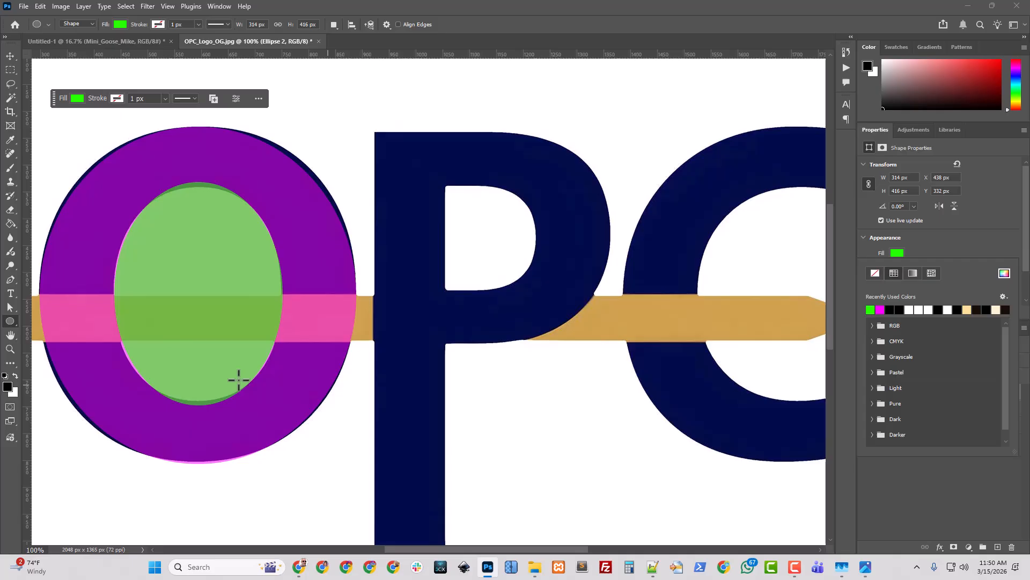
Resize the inner ellipse to about 314 × 402 px so it matches the O's inner opening
{"action": "left_click", "coordinate": [10, 57]}
{"action": "key", "text": "ctrl+t"}
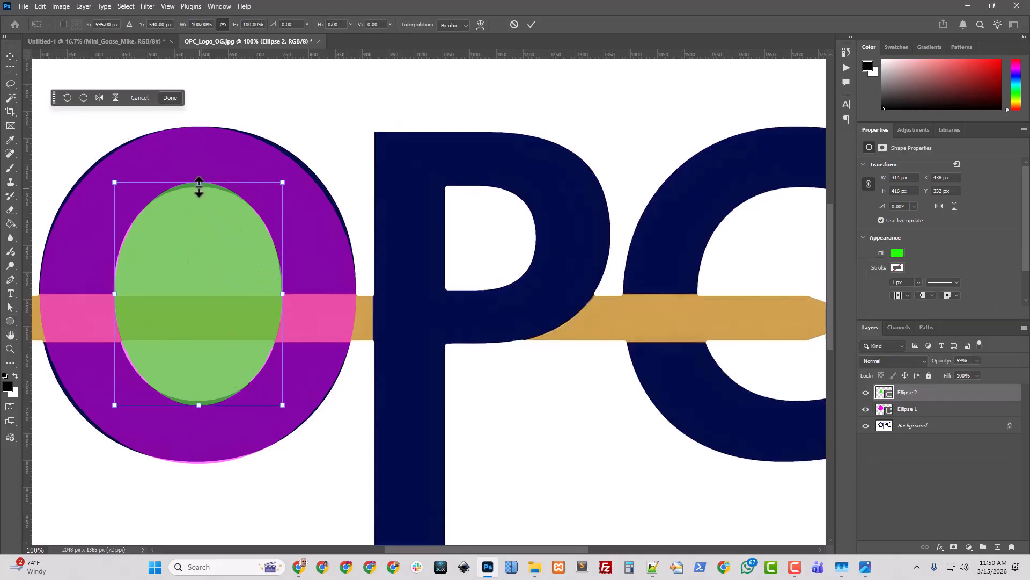
{"action": "left_click_drag", "start_coordinate": [199, 187], "coordinate": [199, 190]}
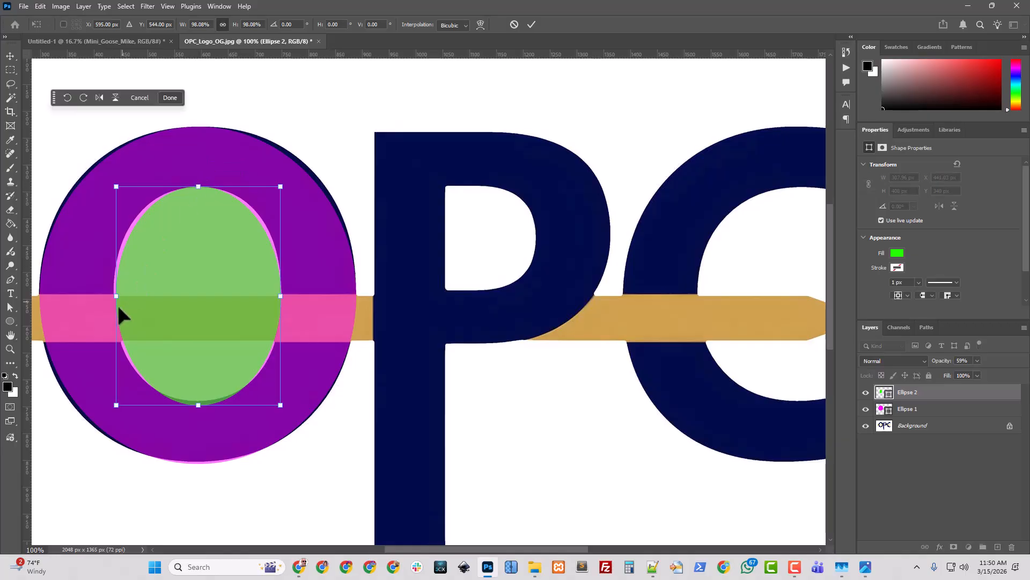
{"action": "left_click_drag", "start_coordinate": [116, 296], "coordinate": [114, 296]}
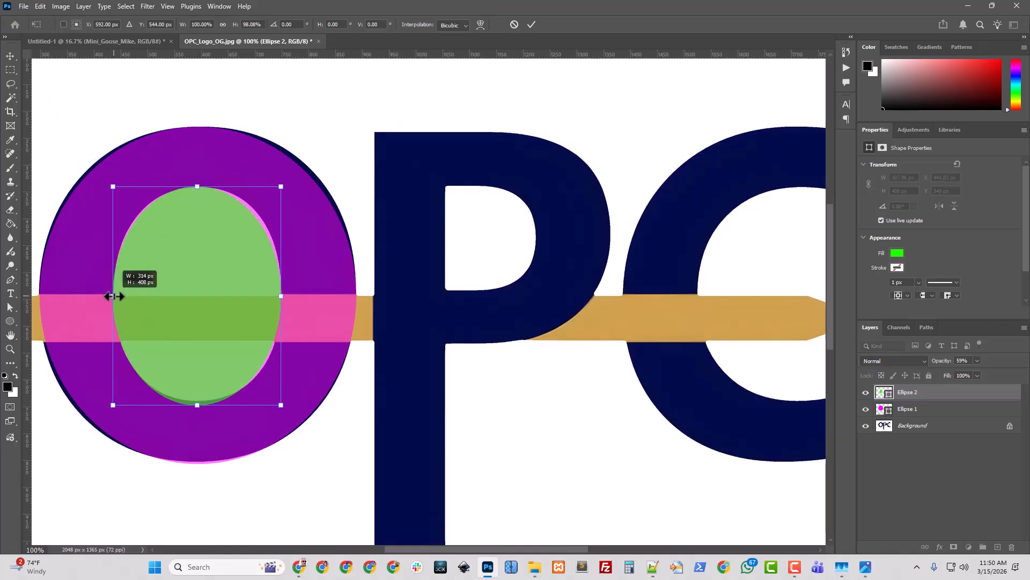
{"action": "left_click_drag", "start_coordinate": [281, 296], "coordinate": [283, 296]}
{"action": "left_click_drag", "start_coordinate": [199, 405], "coordinate": [200, 406]}
{"action": "left_click_drag", "start_coordinate": [111, 293], "coordinate": [111, 294]}
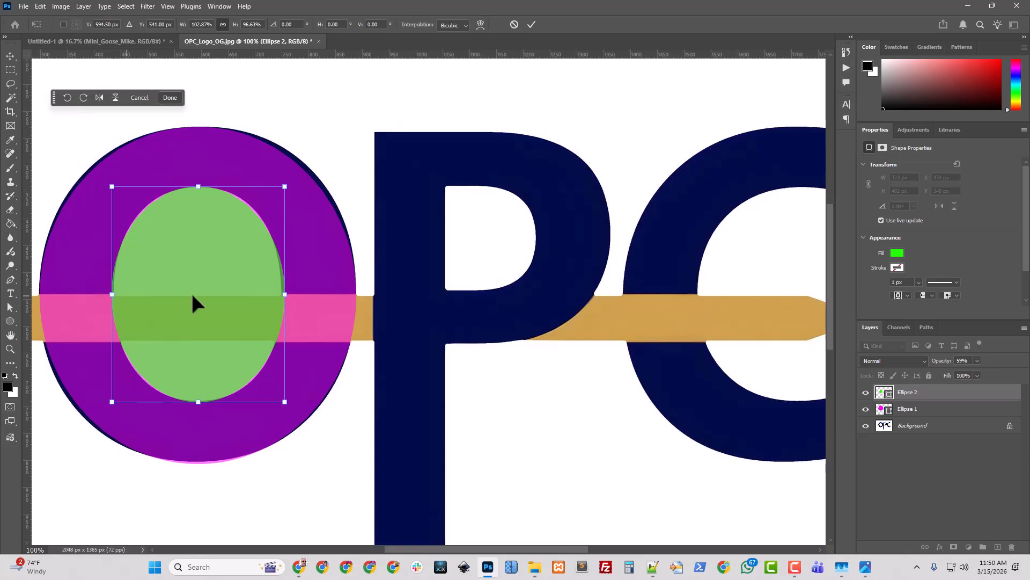
{"action": "left_click_drag", "start_coordinate": [285, 297], "coordinate": [282, 295]}
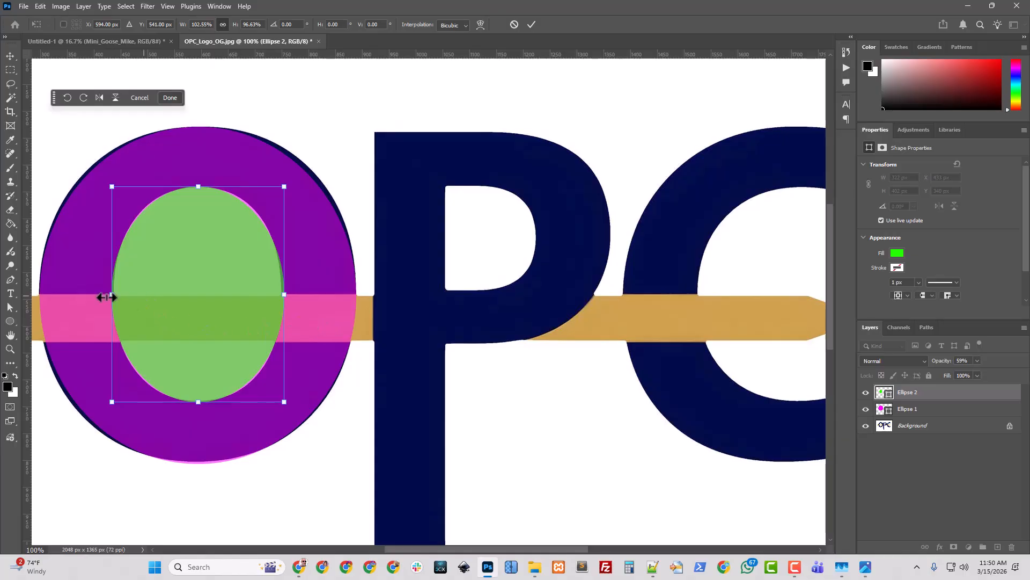
{"action": "left_click_drag", "start_coordinate": [112, 294], "coordinate": [114, 295]}
{"action": "left_click_drag", "start_coordinate": [284, 294], "coordinate": [282, 294]}
{"action": "key", "text": "Return"}
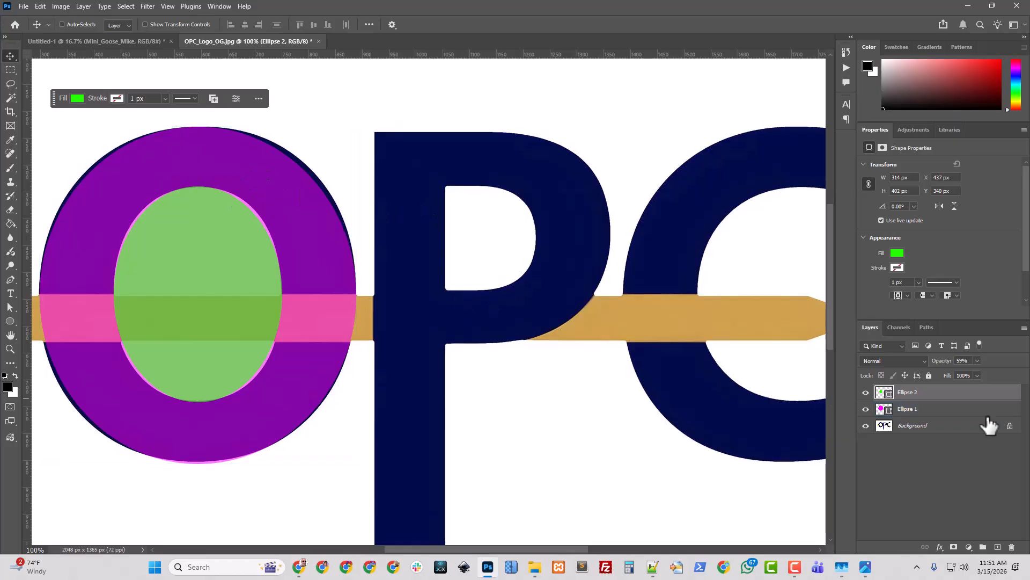
Select both ellipse layers and align their vertical centres
{"action": "left_click", "coordinate": [909, 409], "text": "shift"}
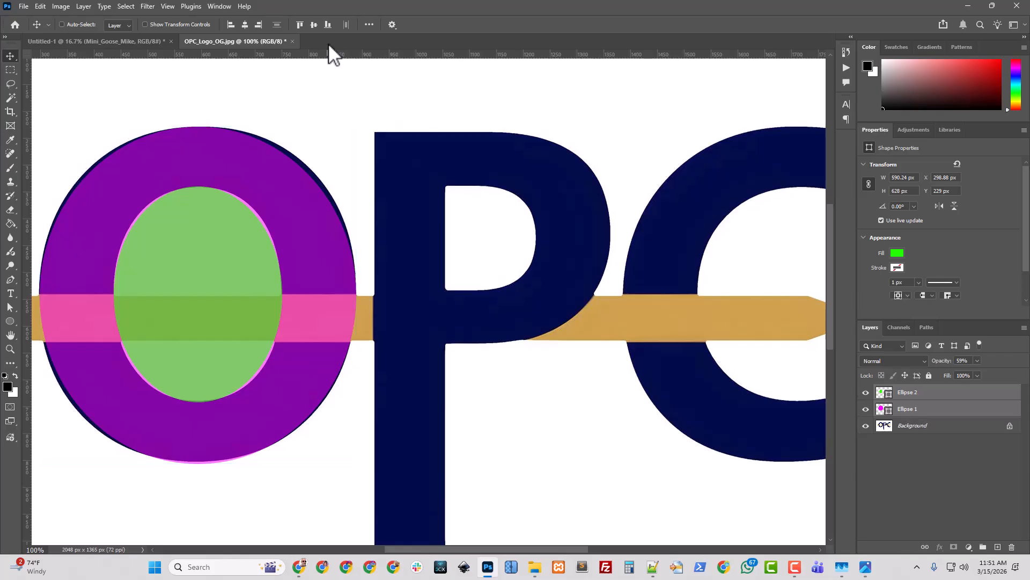
{"action": "left_click", "coordinate": [370, 25]}
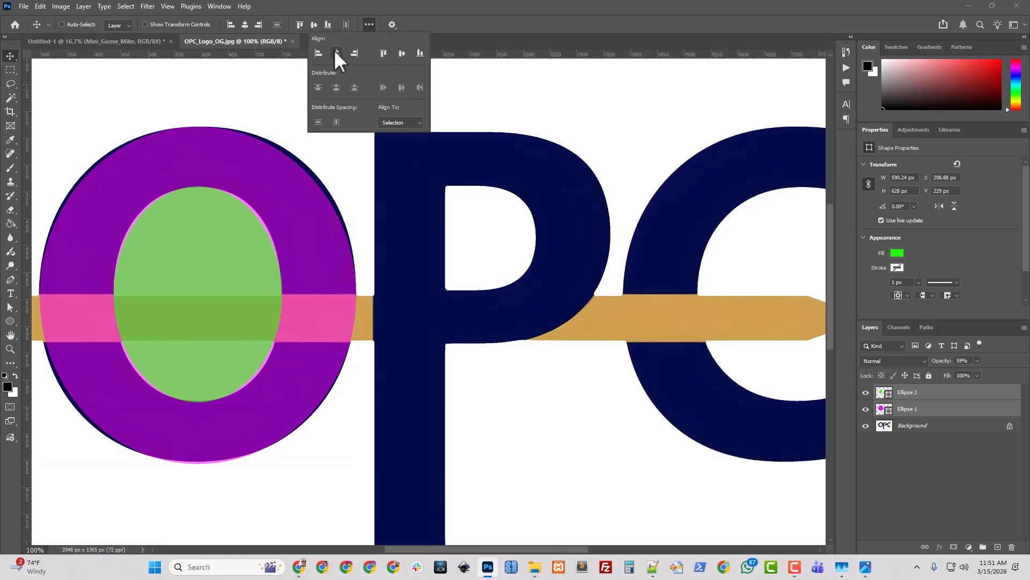
{"action": "left_click", "coordinate": [401, 52]}
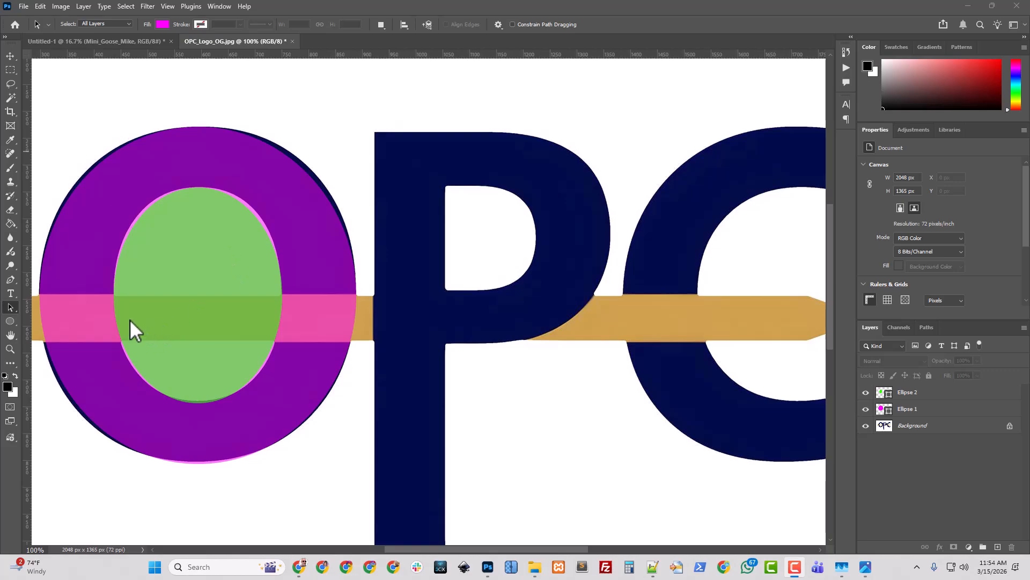
Hide the green ellipse and Background layers, and select the inner path on the magenta ellipse layer
{"action": "left_click", "coordinate": [272, 245]}
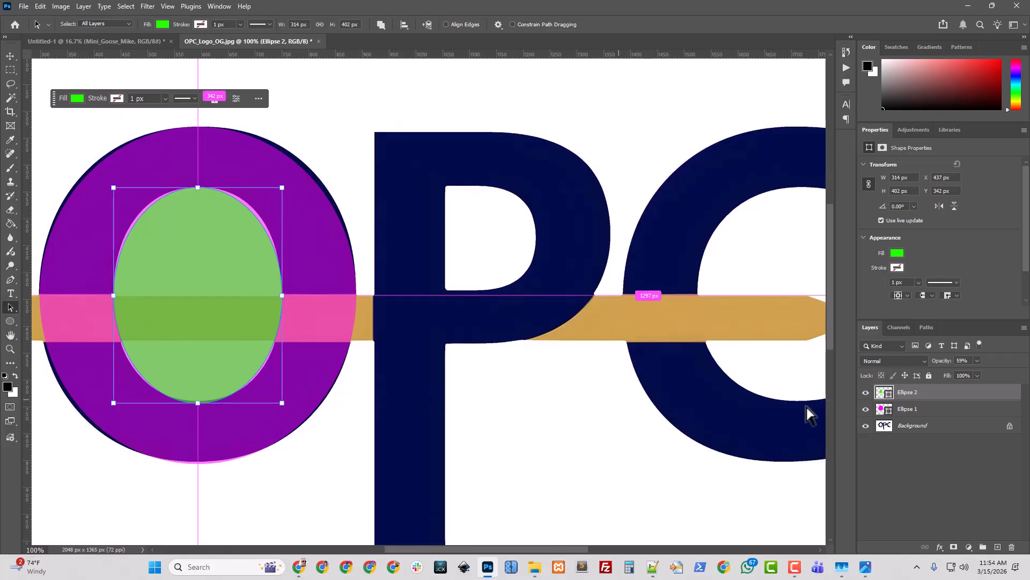
{"action": "left_click", "coordinate": [866, 392]}
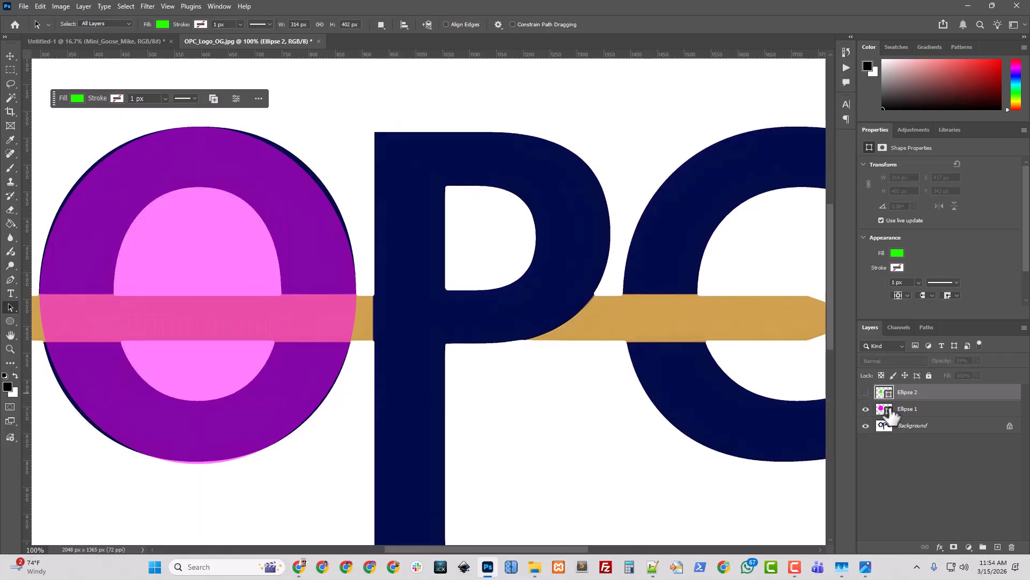
{"action": "left_click", "coordinate": [906, 412]}
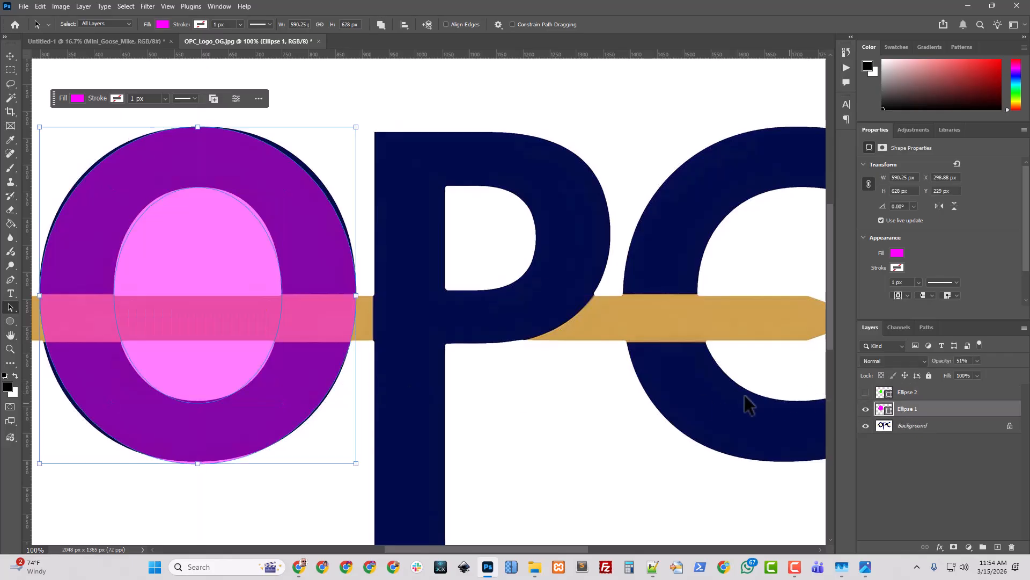
{"action": "left_click", "coordinate": [274, 331]}
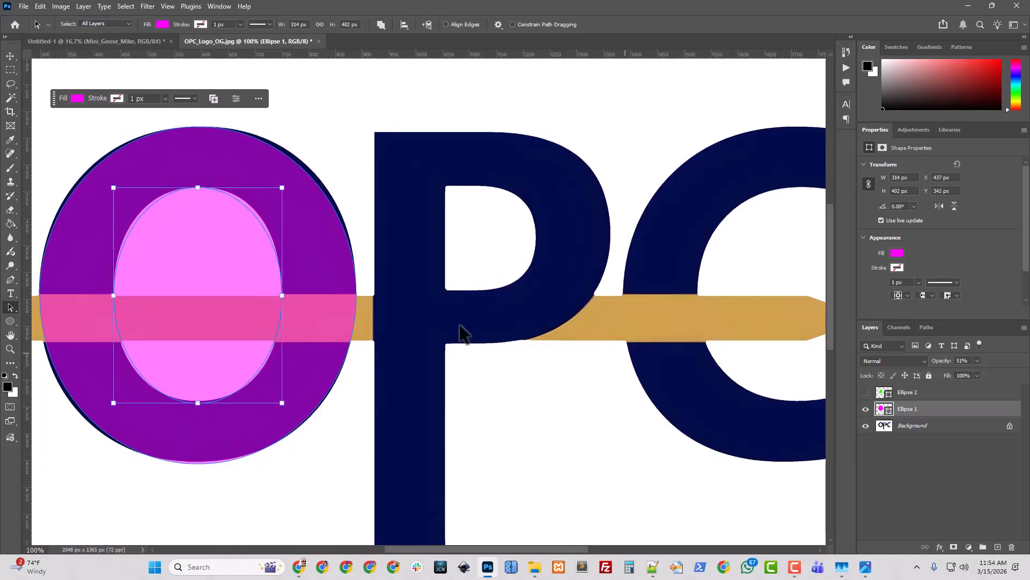
{"action": "left_click", "coordinate": [866, 426]}
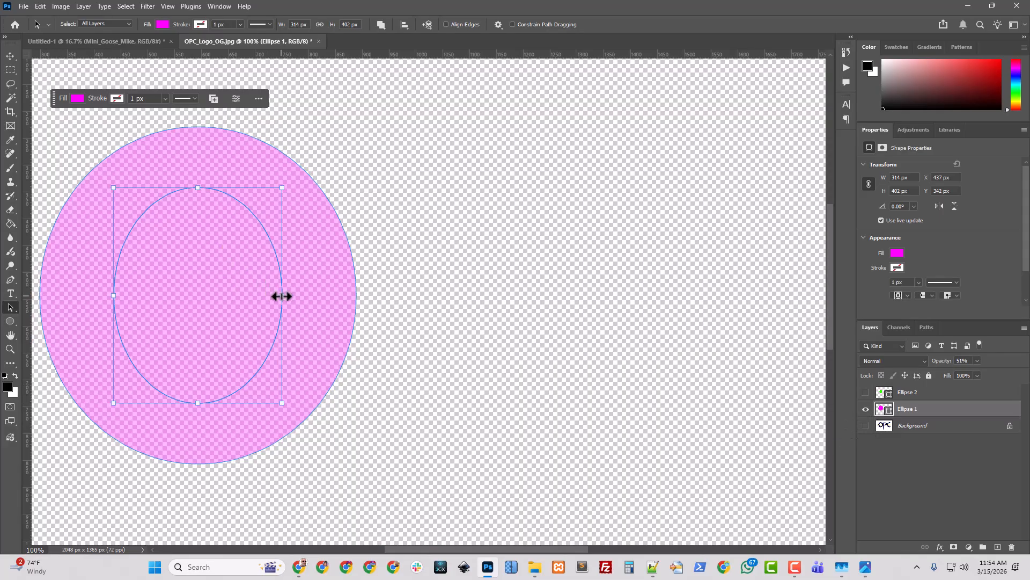
Nudge the inner path upward and accept converting the live shape into a regular path
{"action": "key", "text": "shift+Up"}
{"action": "key", "text": "shift+Up"}
{"action": "key", "text": "shift+Up"}
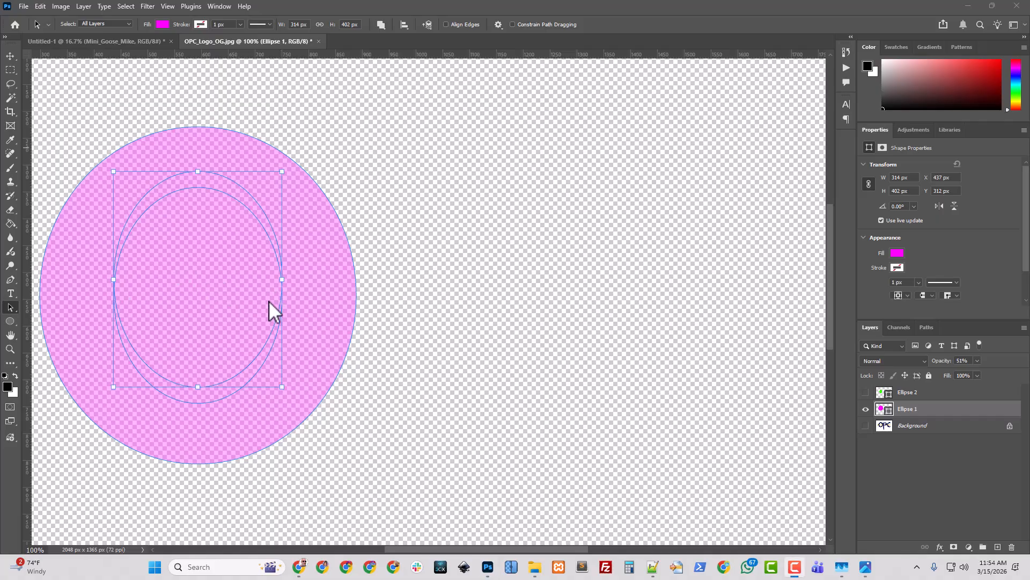
{"action": "left_click", "coordinate": [283, 280]}
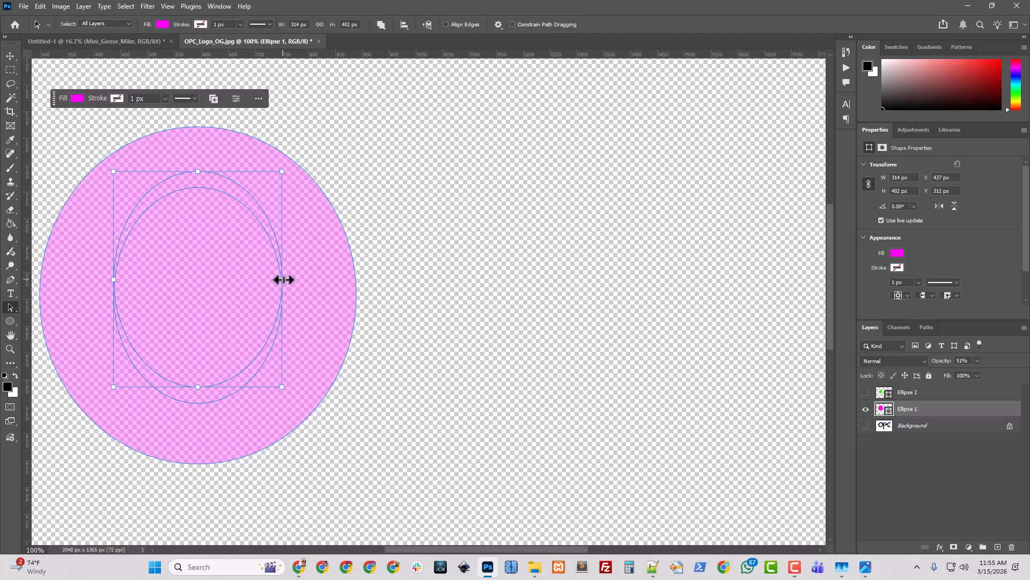
{"action": "left_click", "coordinate": [283, 280]}
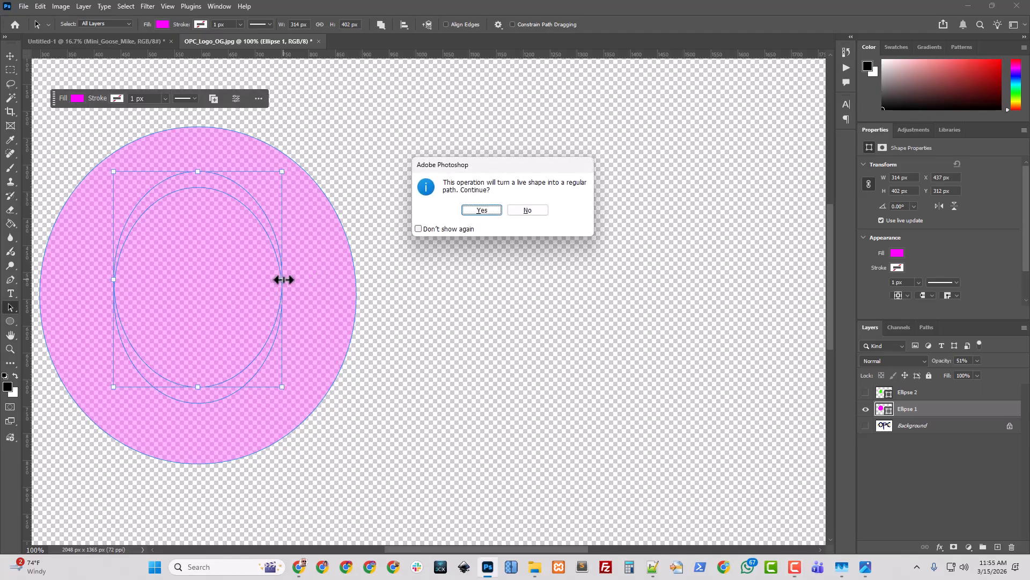
{"action": "left_click", "coordinate": [482, 210]}
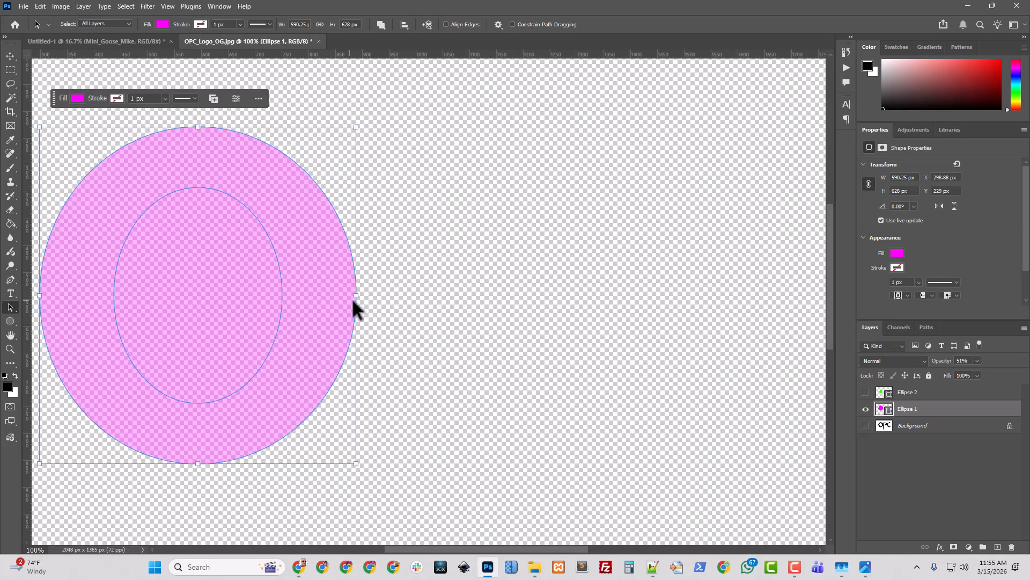
Subtract the inner path from the magenta ellipse shape to hollow out the O's ring, then deselect
{"action": "left_click", "coordinate": [282, 285]}
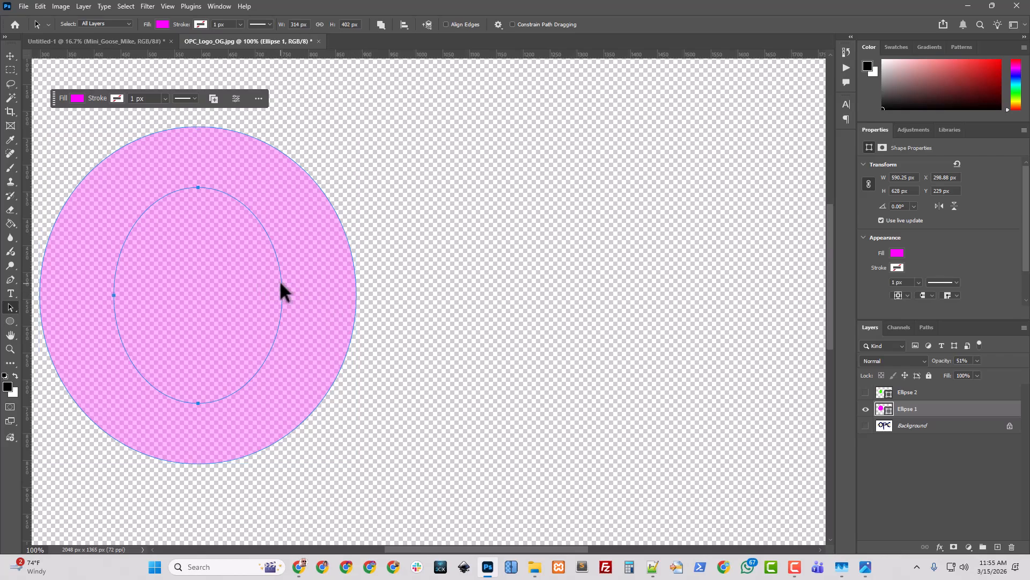
{"action": "left_click", "coordinate": [382, 26]}
{"action": "left_click", "coordinate": [406, 61]}
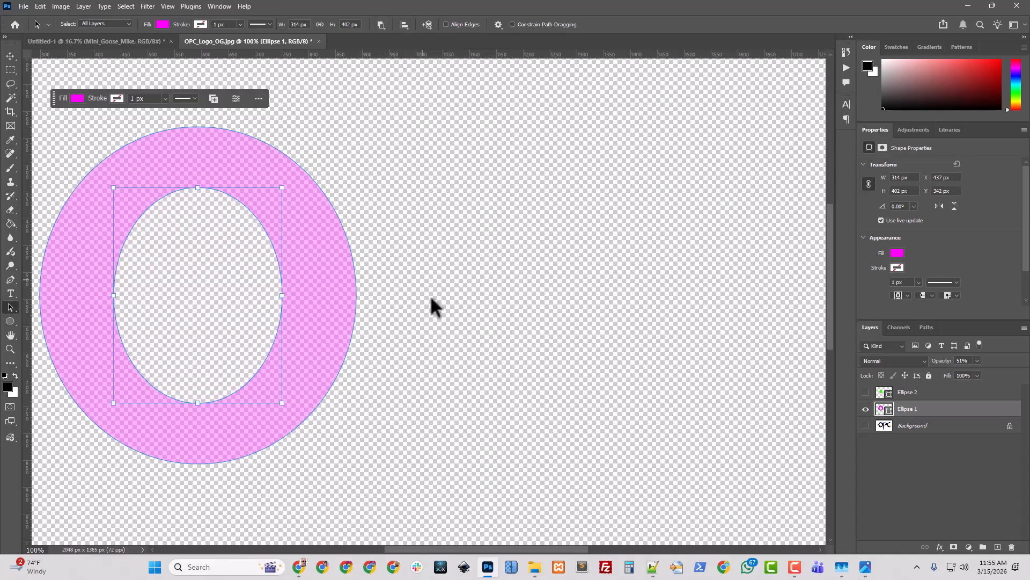
{"action": "left_click", "coordinate": [468, 278]}
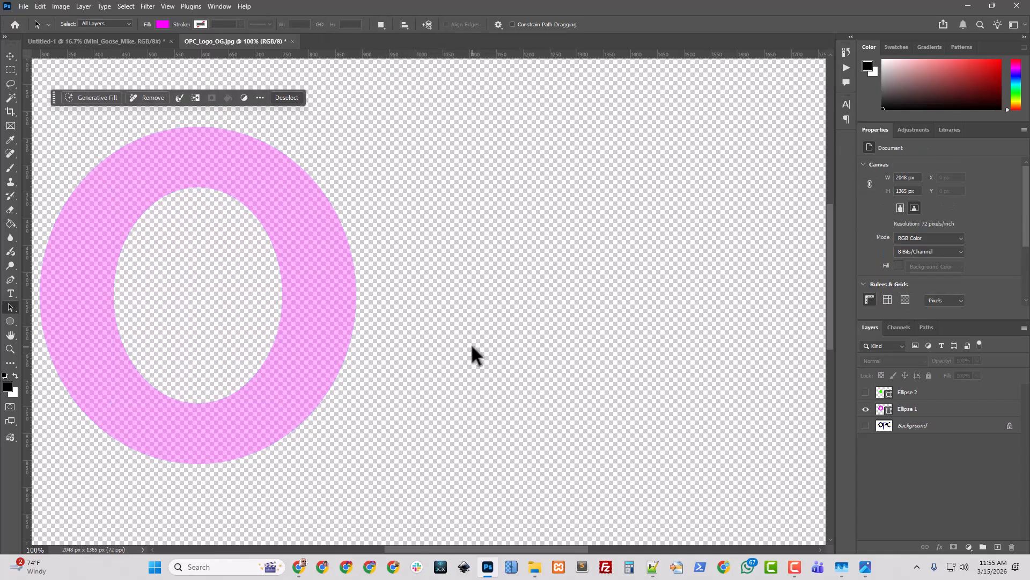
Show the Background layer again so the original logo is visible for tracing
{"action": "left_click", "coordinate": [866, 425]}
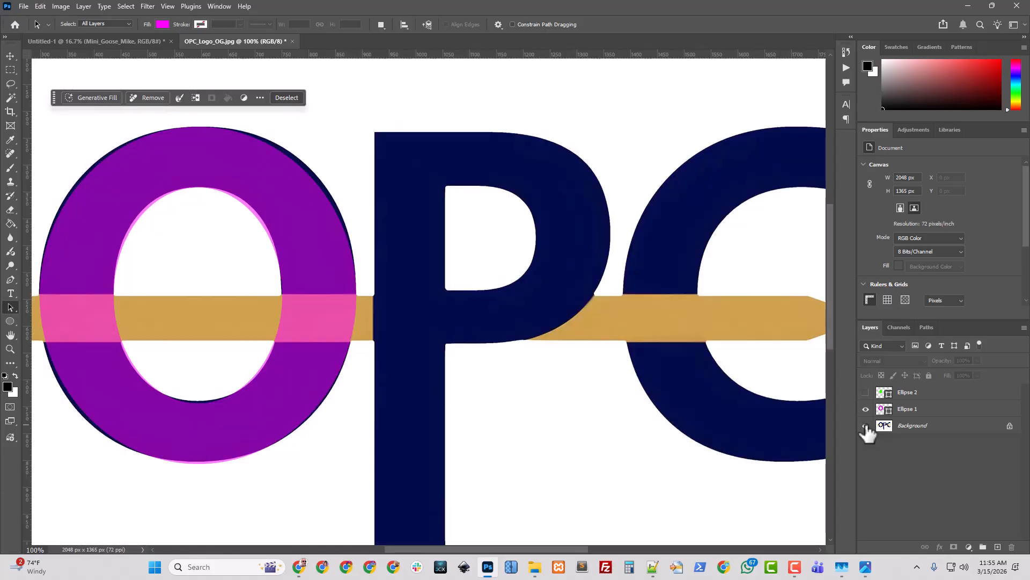
{"action": "scroll", "coordinate": [435, 370], "scroll_direction": "down", "scroll_amount": 2}
{"action": "scroll", "coordinate": [429, 368], "scroll_direction": "up", "scroll_amount": 1}
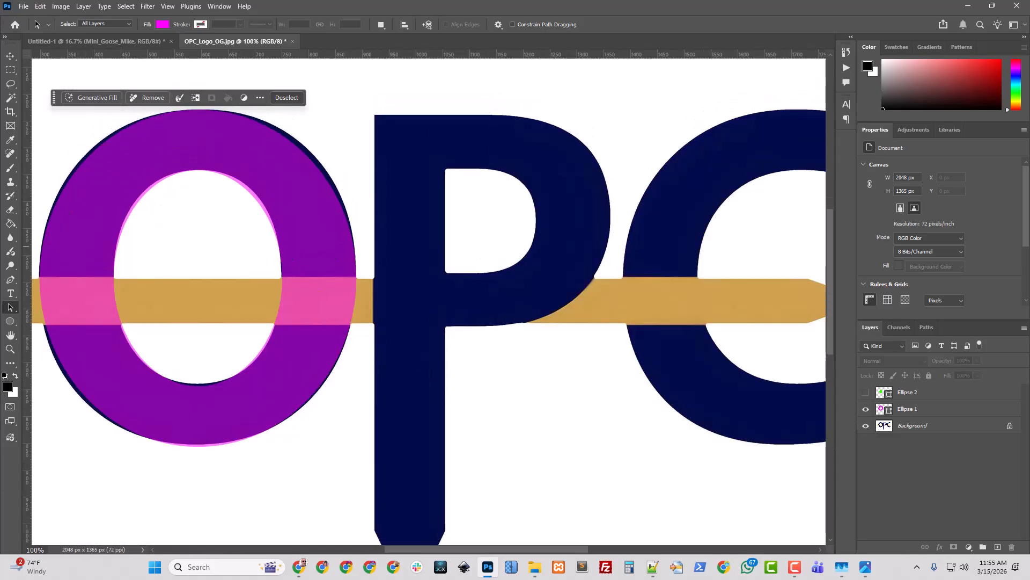
Start a Pen tool shape by placing anchors at the P stem's top-left corner and its lower-left corner
{"action": "left_click", "coordinate": [10, 279]}
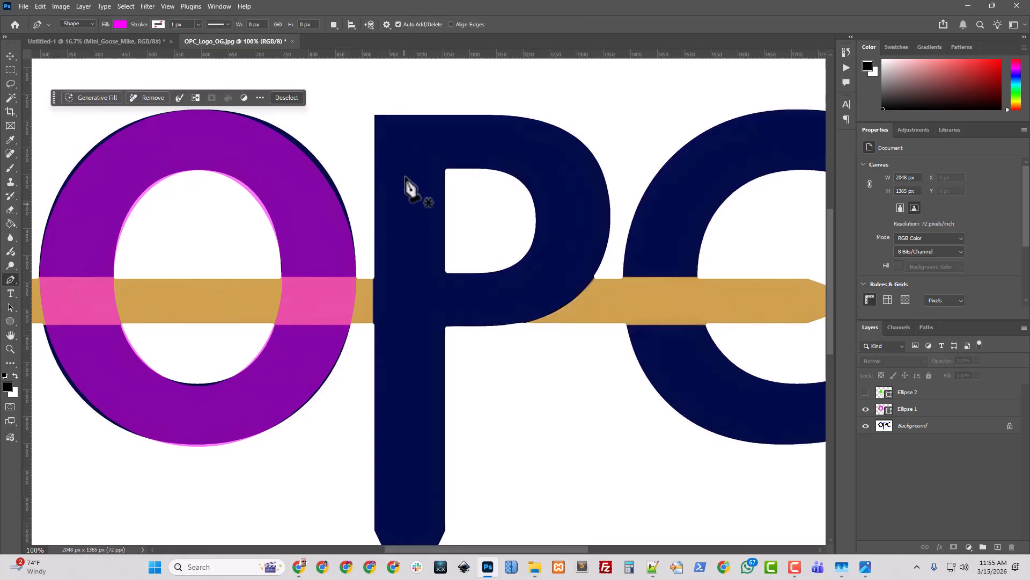
{"action": "left_click", "coordinate": [375, 115]}
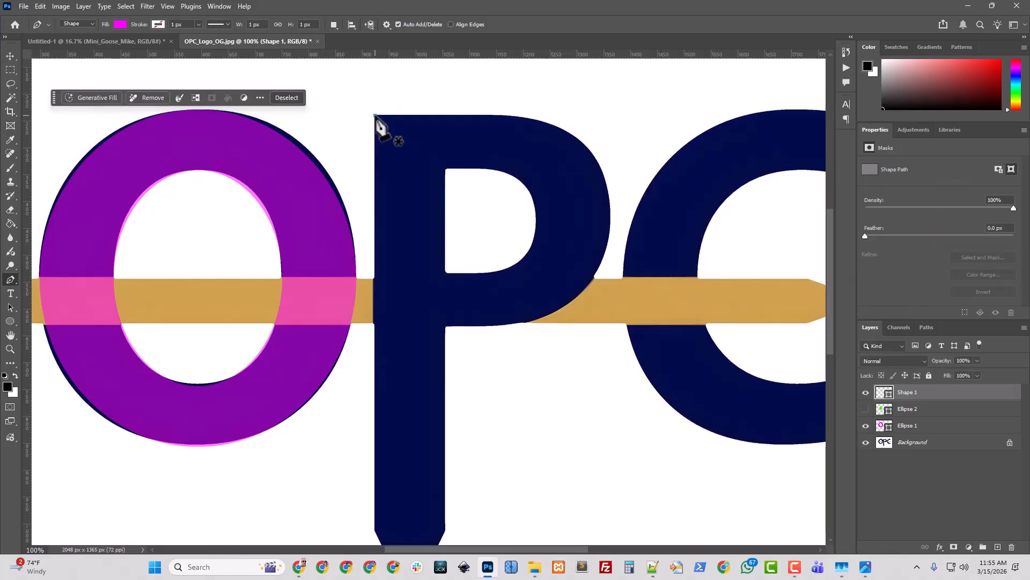
{"action": "scroll", "coordinate": [395, 416], "scroll_direction": "down", "scroll_amount": 3}
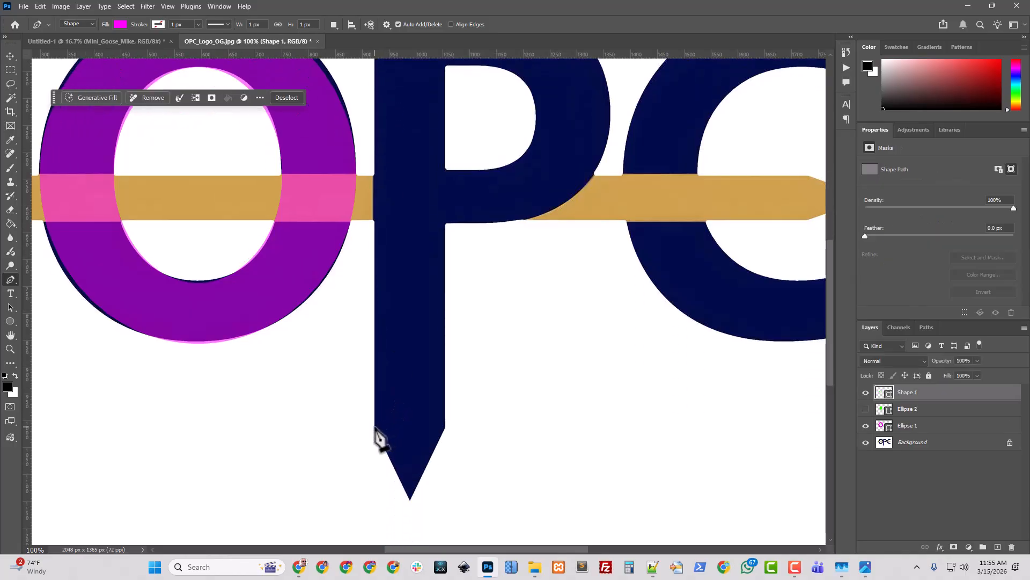
{"action": "scroll", "coordinate": [383, 440], "scroll_direction": "down", "scroll_amount": 1}
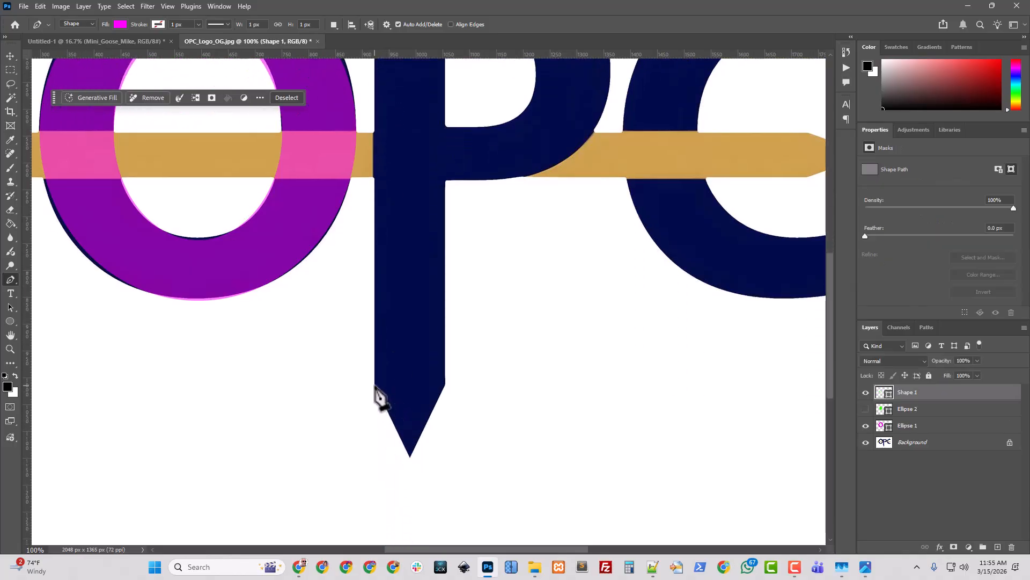
{"action": "scroll", "coordinate": [378, 391], "scroll_direction": "down", "scroll_amount": 1}
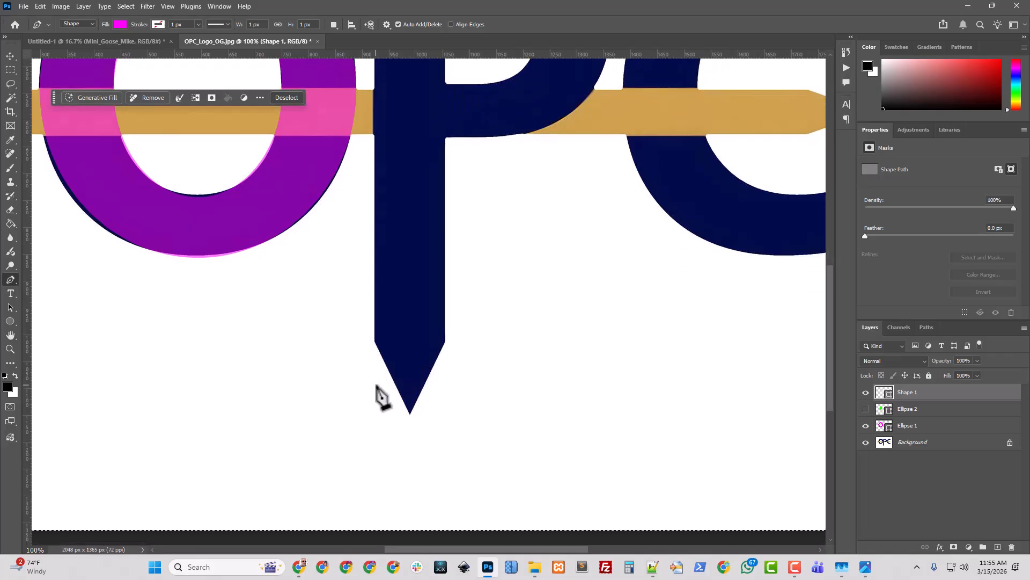
{"action": "key", "text": "ctrl+plus"}
{"action": "key", "text": "ctrl+plus"}
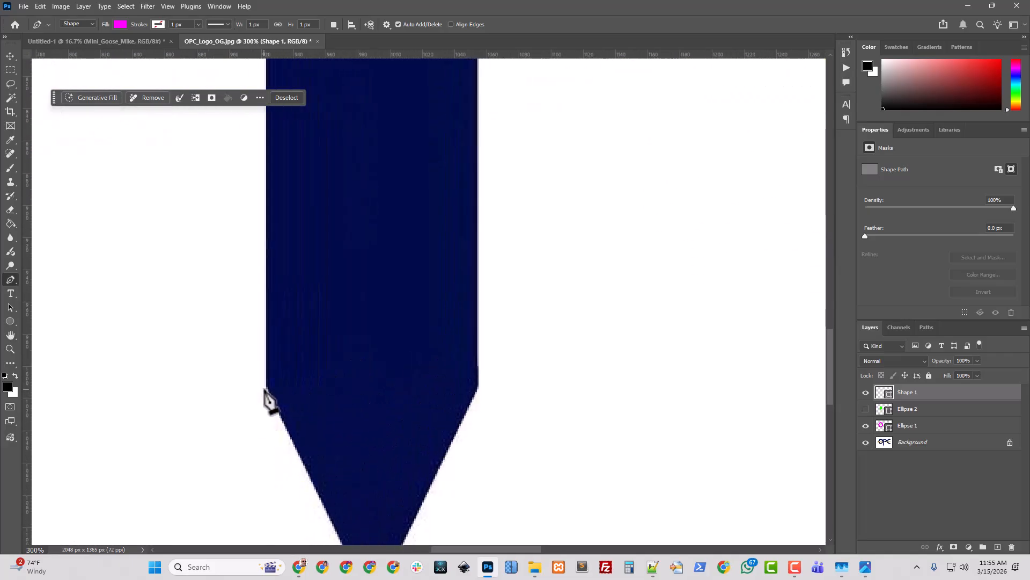
{"action": "left_click", "coordinate": [267, 387]}
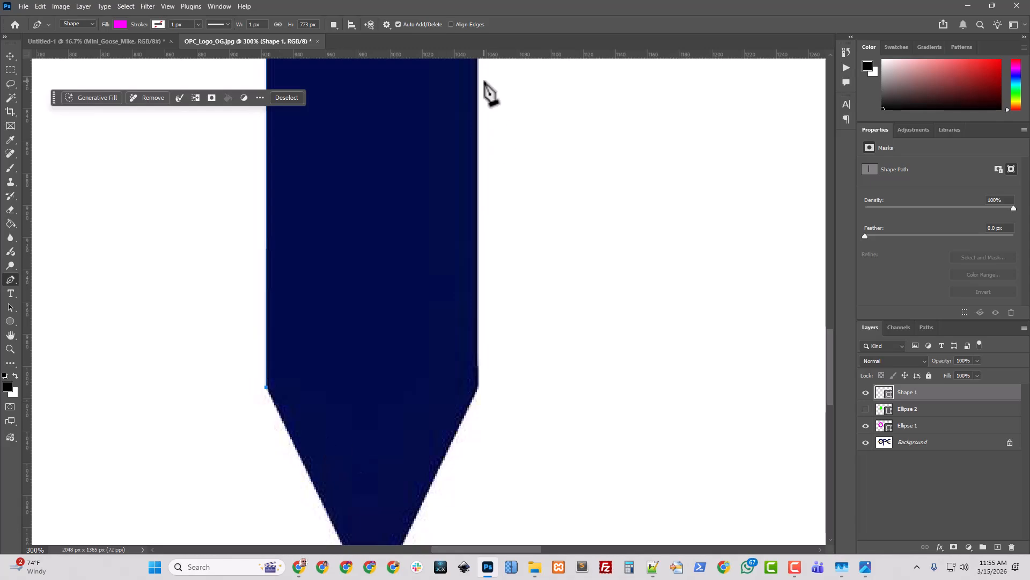
Add a horizontal guide at the base of the stem's point, then anchor the stem's tip and lower-right corner
{"action": "left_click_drag", "start_coordinate": [492, 54], "coordinate": [473, 386]}
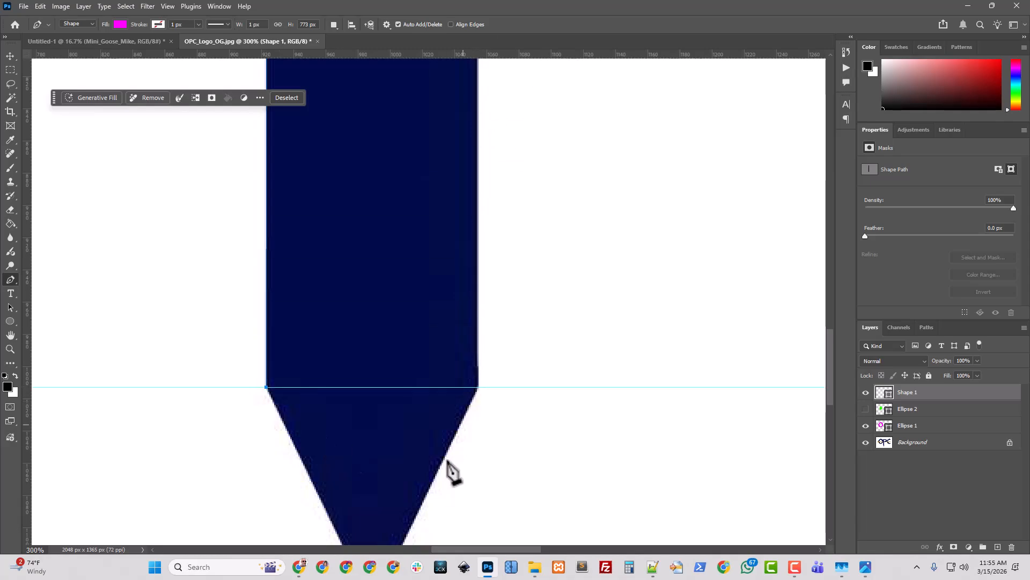
{"action": "scroll", "coordinate": [414, 494], "scroll_direction": "down", "scroll_amount": 3}
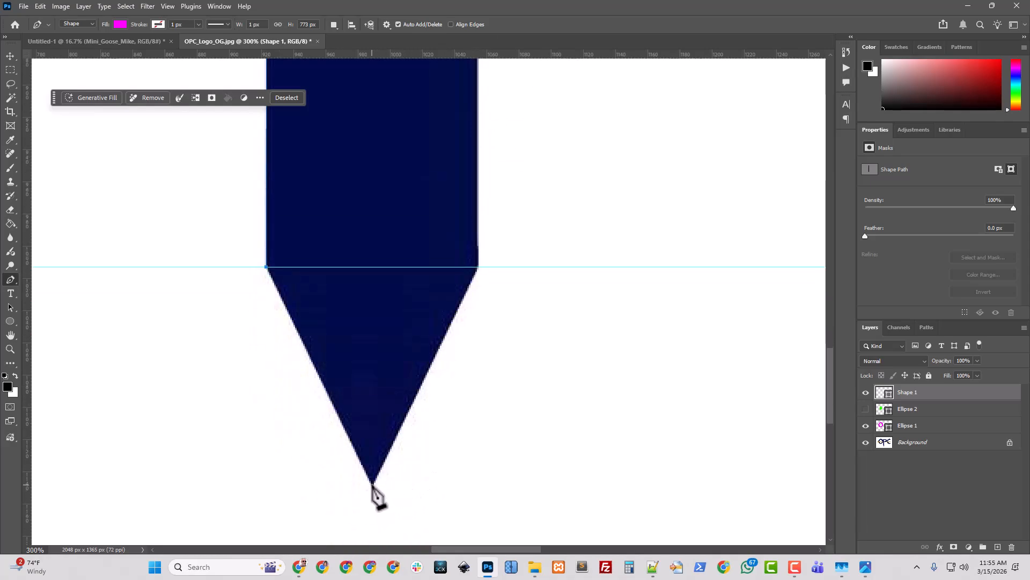
{"action": "left_click", "coordinate": [372, 484]}
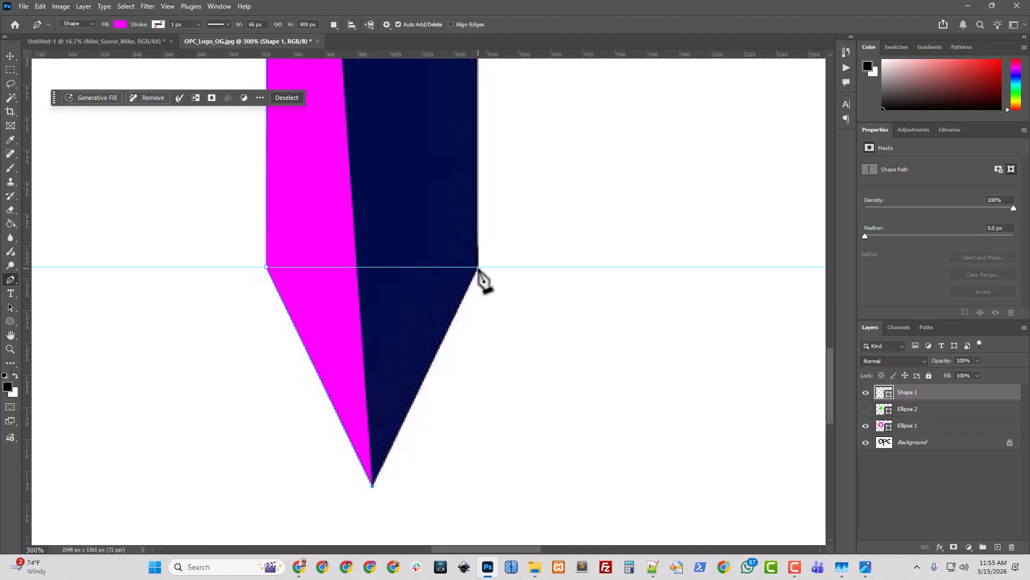
{"action": "left_click", "coordinate": [478, 267]}
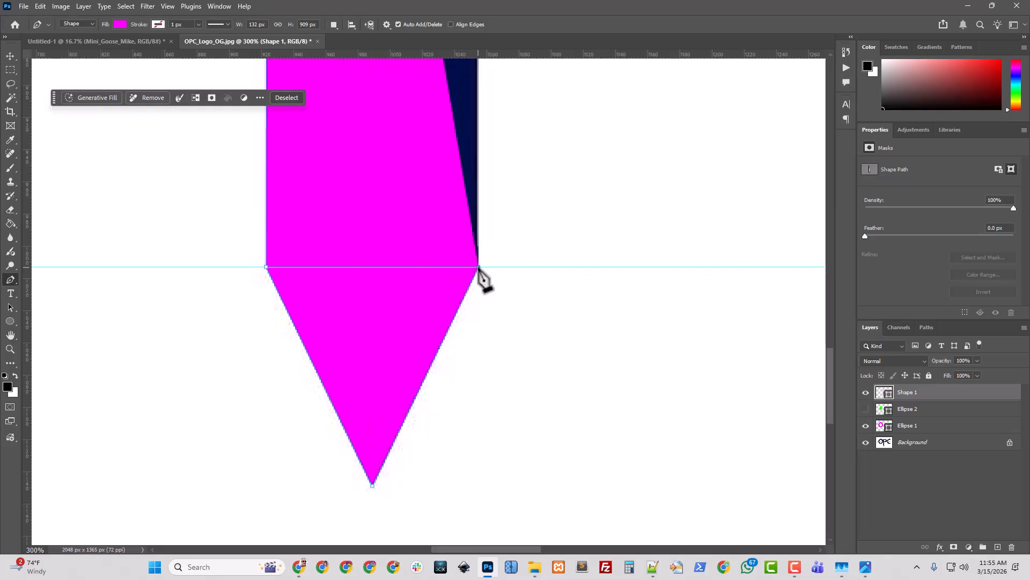
Place an anchor at the inner corner where the P's bowl meets the stem, undoing a stray extra point
{"action": "scroll", "coordinate": [515, 321], "scroll_direction": "up", "scroll_amount": 5}
{"action": "scroll", "coordinate": [515, 329], "scroll_direction": "up", "scroll_amount": 8}
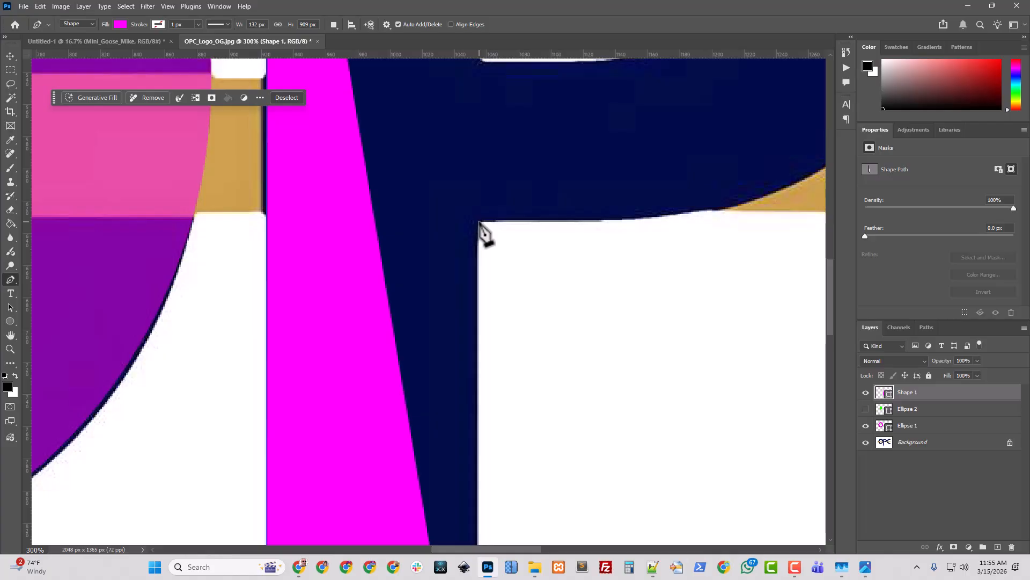
{"action": "left_click", "coordinate": [479, 222]}
{"action": "scroll", "coordinate": [488, 549], "scroll_direction": "right", "scroll_amount": 2}
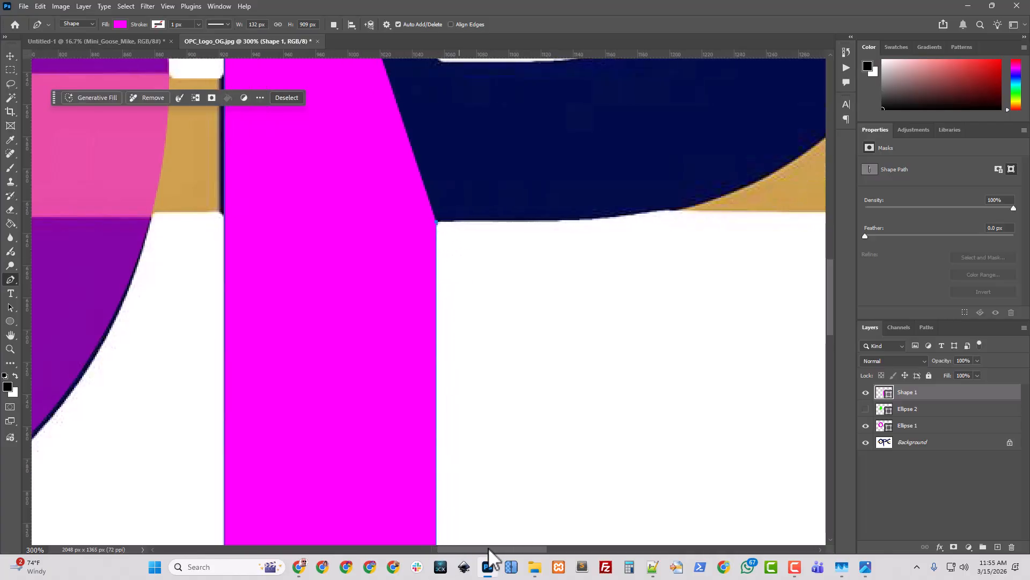
{"action": "scroll", "coordinate": [489, 548], "scroll_direction": "right", "scroll_amount": 10}
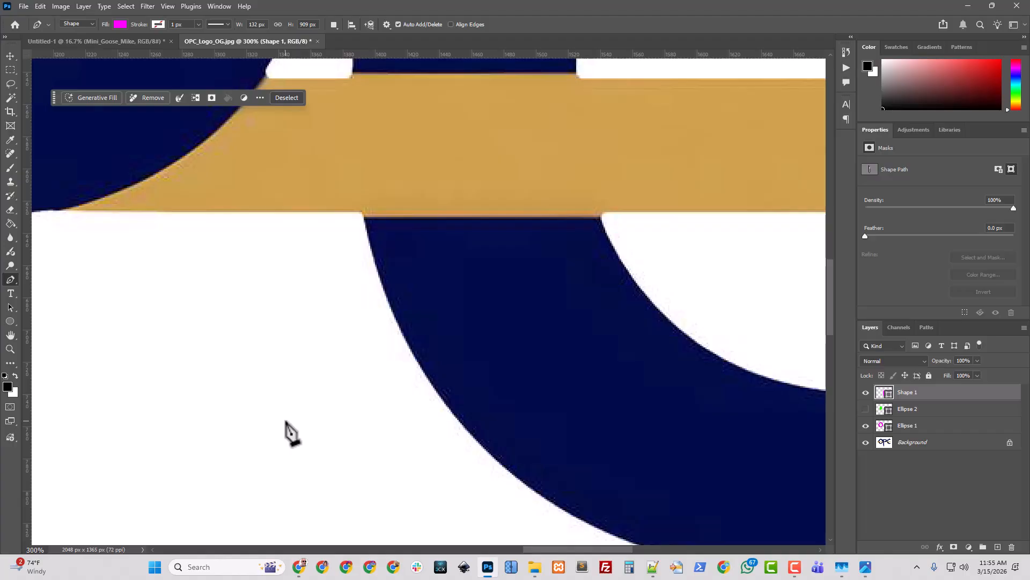
{"action": "key", "text": "ctrl+minus"}
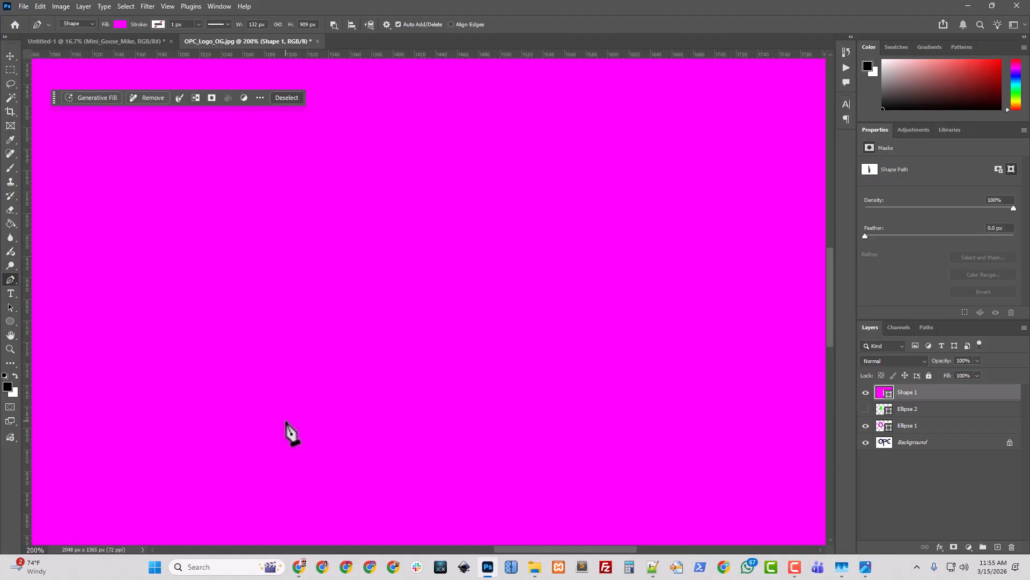
{"action": "key", "text": "ctrl+z"}
{"action": "key", "text": "ctrl+minus"}
{"action": "key", "text": "ctrl+minus"}
{"action": "key", "text": "ctrl+minus"}
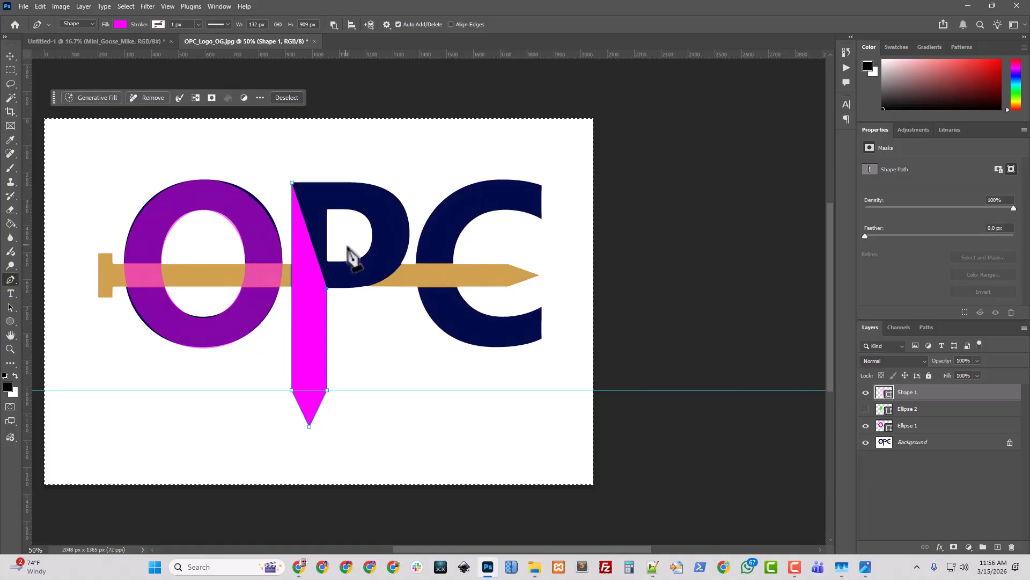
Add anchors along the bowl's bottom edge and a curved anchor on the bowl's outer right side
{"action": "key", "text": "ctrl+plus"}
{"action": "key", "text": "ctrl+plus"}
{"action": "scroll", "coordinate": [322, 279], "scroll_direction": "up", "scroll_amount": 3}
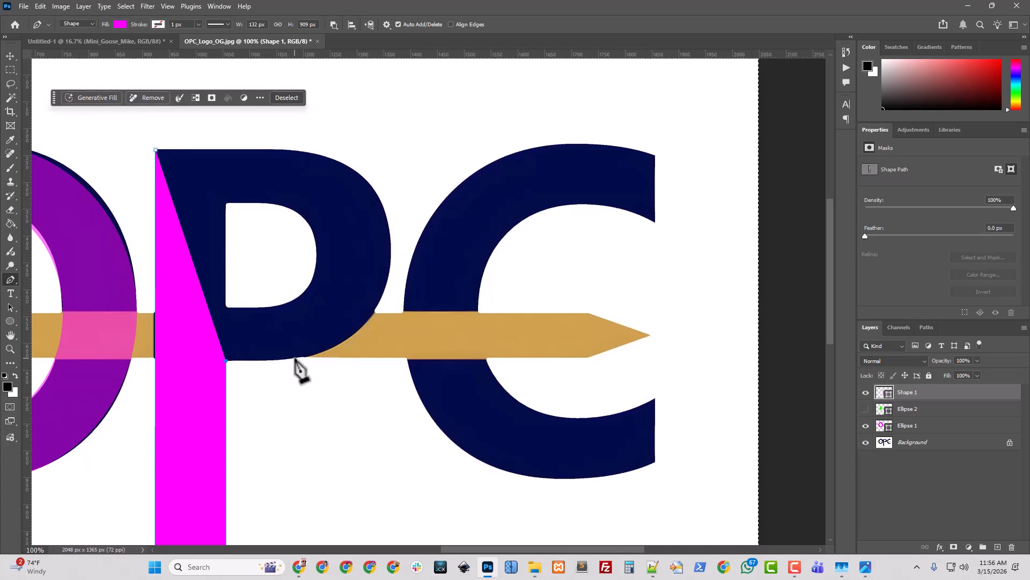
{"action": "left_click_drag", "start_coordinate": [295, 358], "coordinate": [307, 357]}
{"action": "left_click_drag", "start_coordinate": [311, 357], "coordinate": [310, 356]}
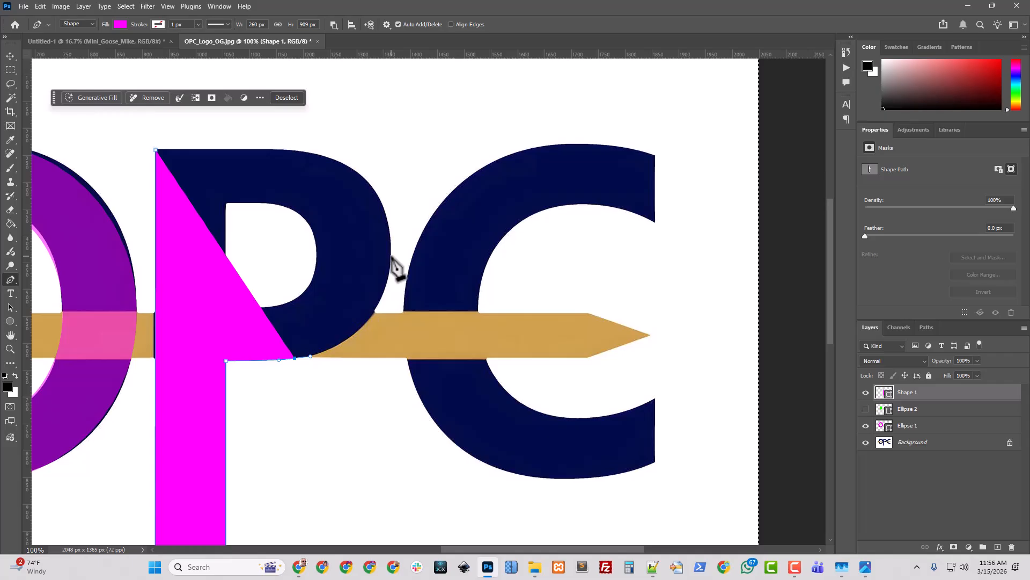
{"action": "left_click_drag", "start_coordinate": [391, 255], "coordinate": [397, 173]}
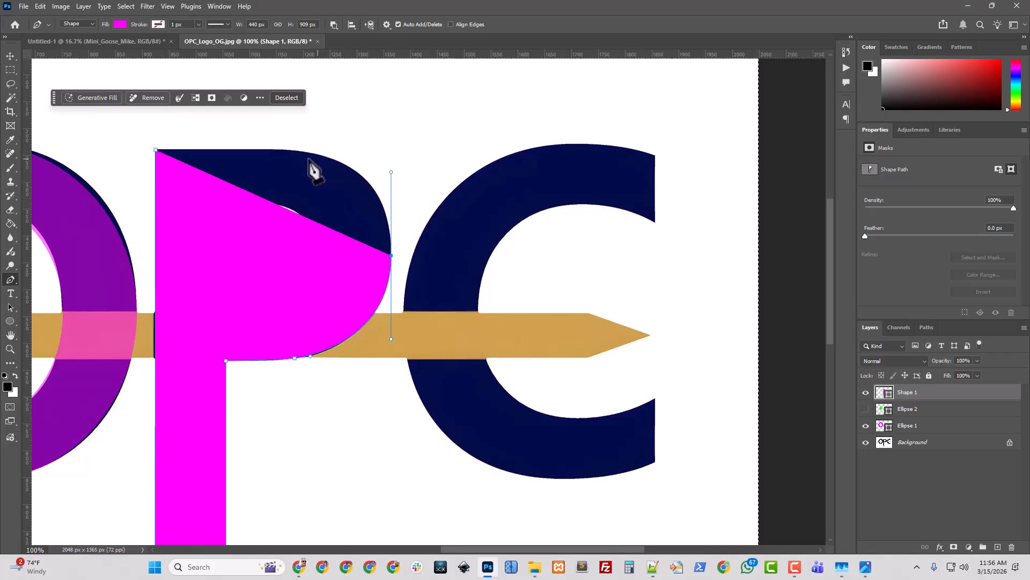
Add a vertical guide through the bowl's middle and place a curved anchor on it along the bowl's top edge
{"action": "left_click_drag", "start_coordinate": [24, 241], "coordinate": [294, 299]}
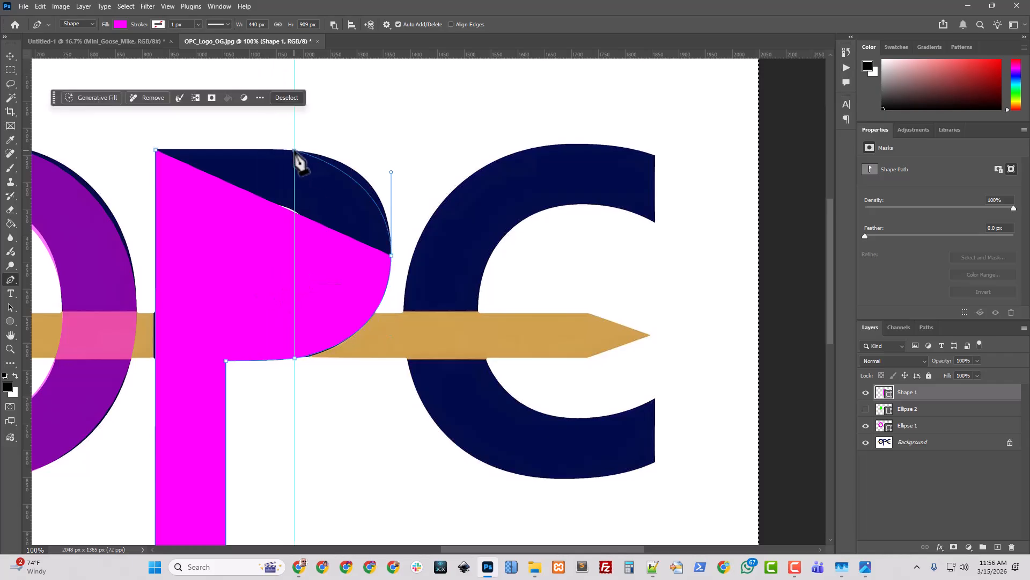
{"action": "left_click_drag", "start_coordinate": [294, 149], "coordinate": [251, 145]}
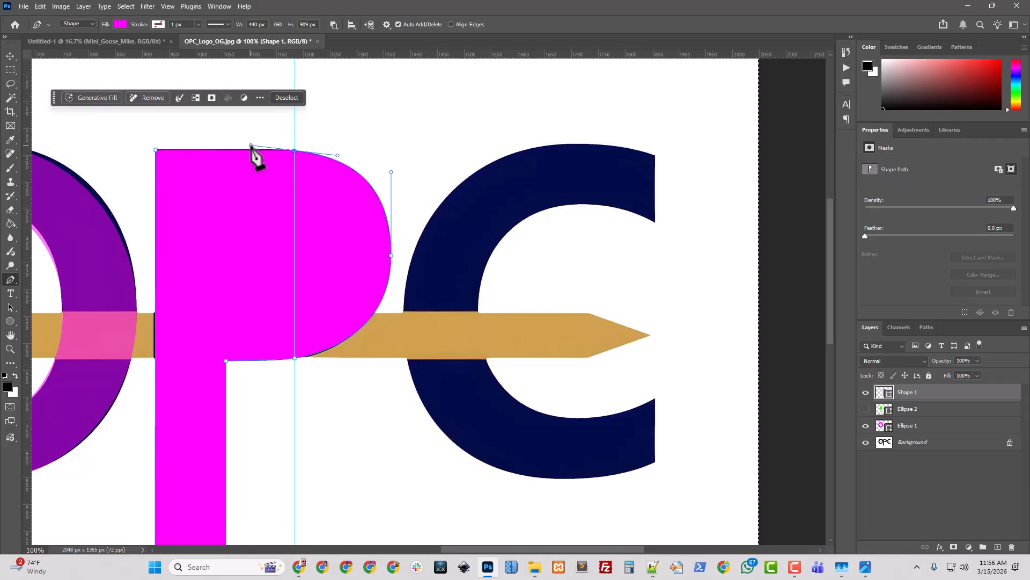
Close the P outline at its starting corner and select the bowl's top anchor with the Direct Selection tool
{"action": "left_click", "coordinate": [156, 150]}
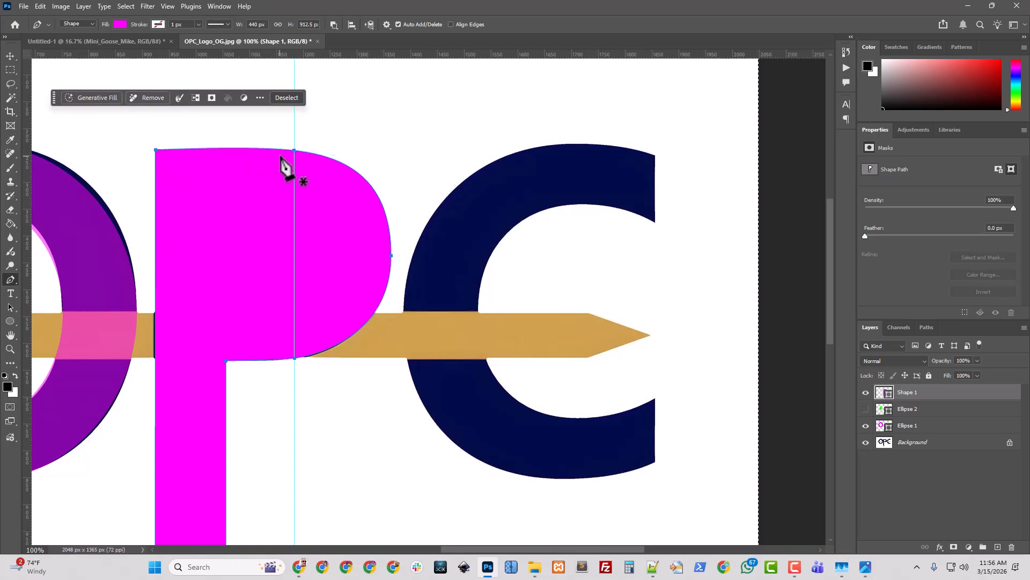
{"action": "left_click", "coordinate": [11, 307]}
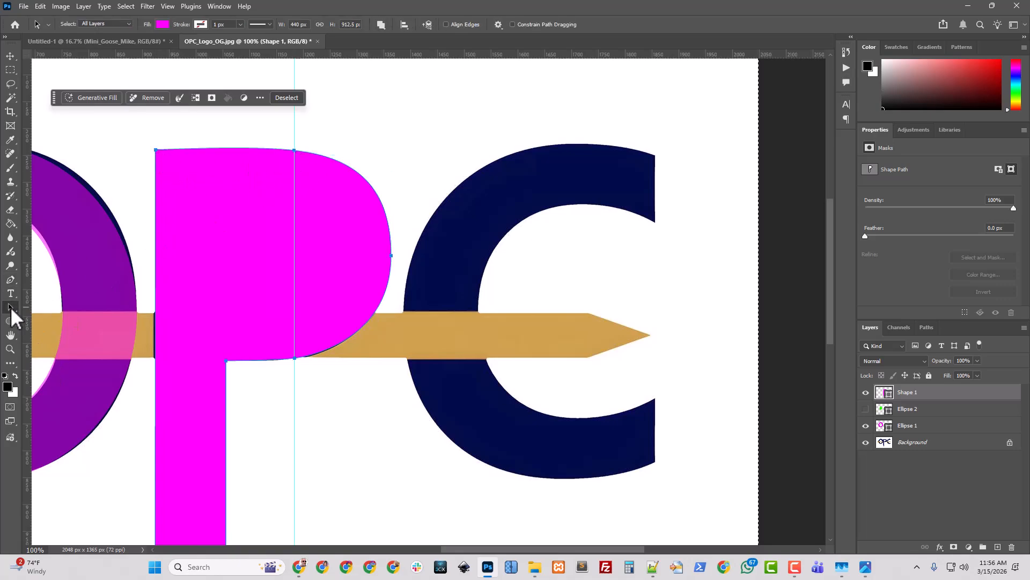
{"action": "left_click", "coordinate": [55, 317]}
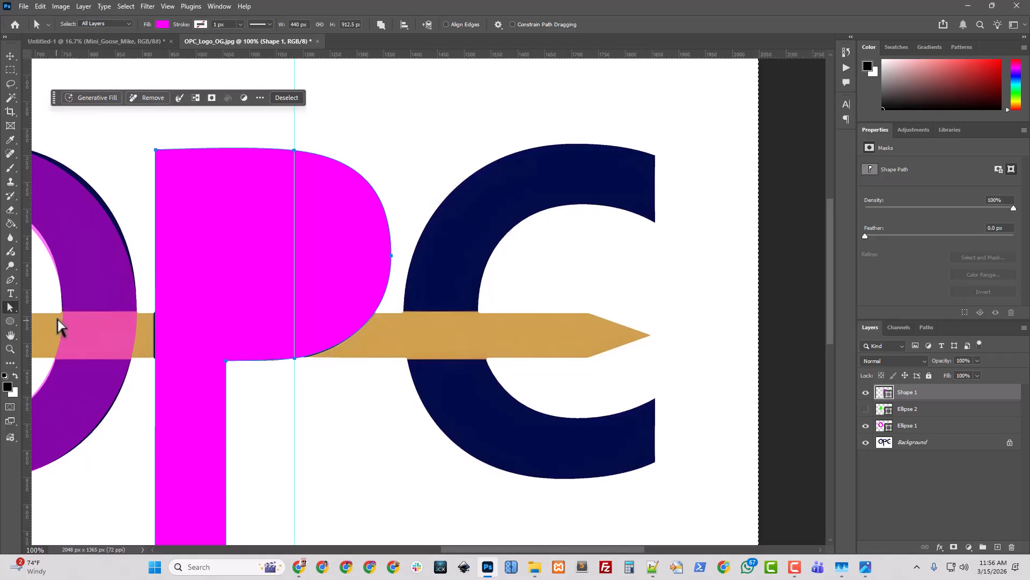
{"action": "left_click", "coordinate": [294, 150]}
Try to convert the P bowl's top anchor with the Convert Point tool, undoing the change
{"action": "right_click", "coordinate": [11, 307]}
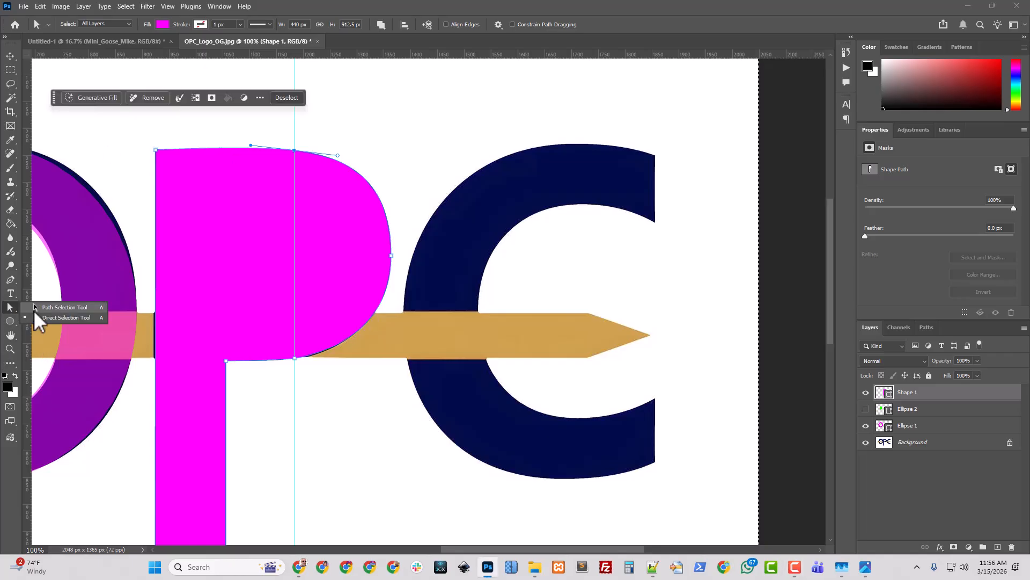
{"action": "left_click", "coordinate": [10, 279]}
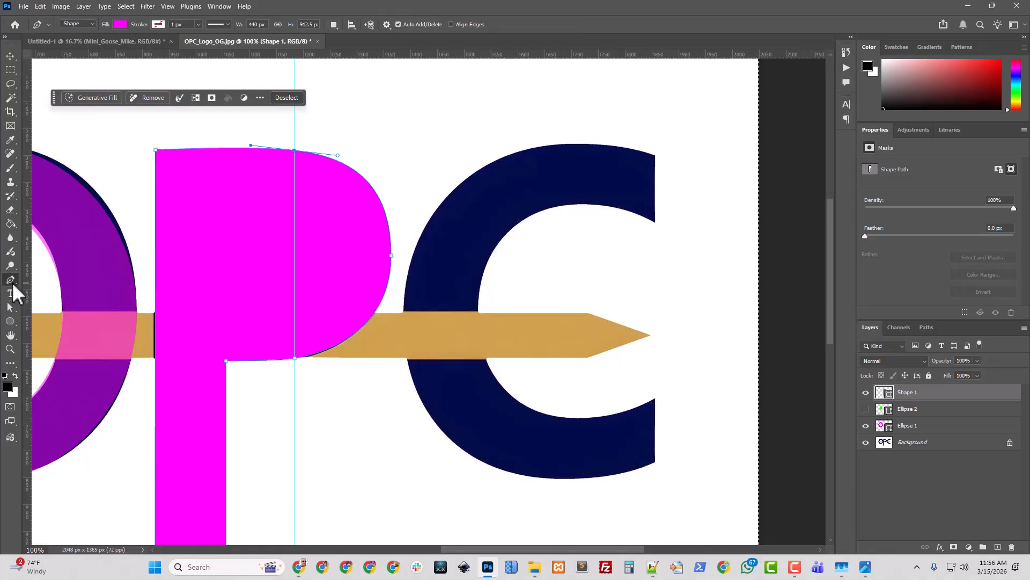
{"action": "right_click", "coordinate": [12, 280]}
{"action": "left_click", "coordinate": [66, 329]}
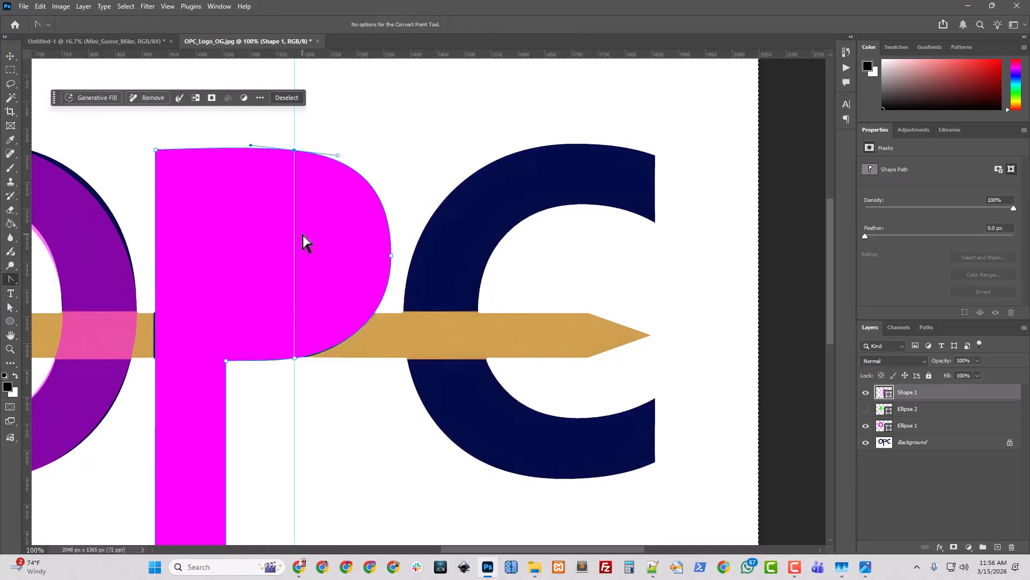
{"action": "key", "text": "ctrl+plus"}
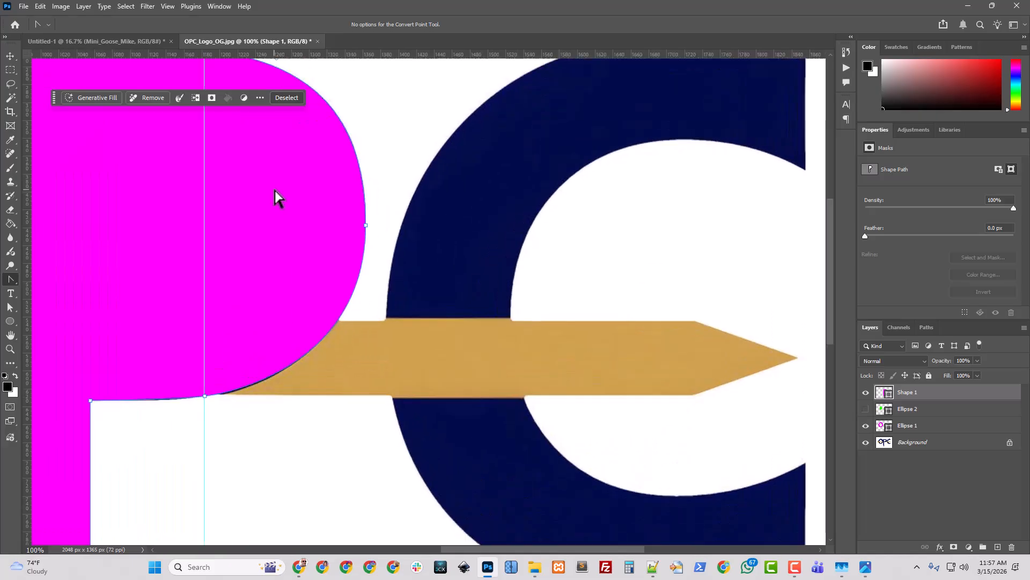
{"action": "scroll", "coordinate": [292, 356], "scroll_direction": "up", "scroll_amount": 5}
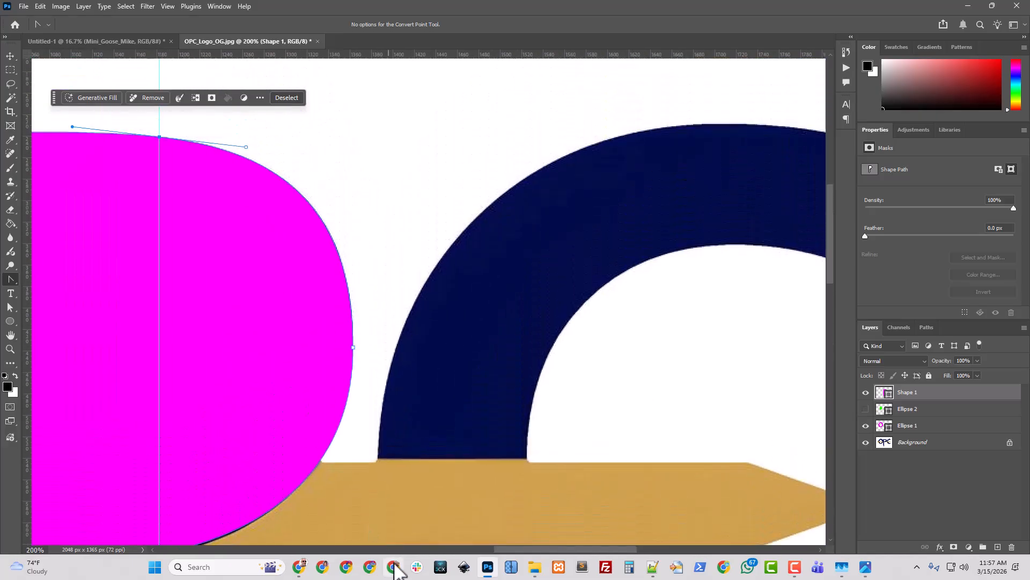
{"action": "left_click_drag", "start_coordinate": [512, 553], "coordinate": [448, 548]}
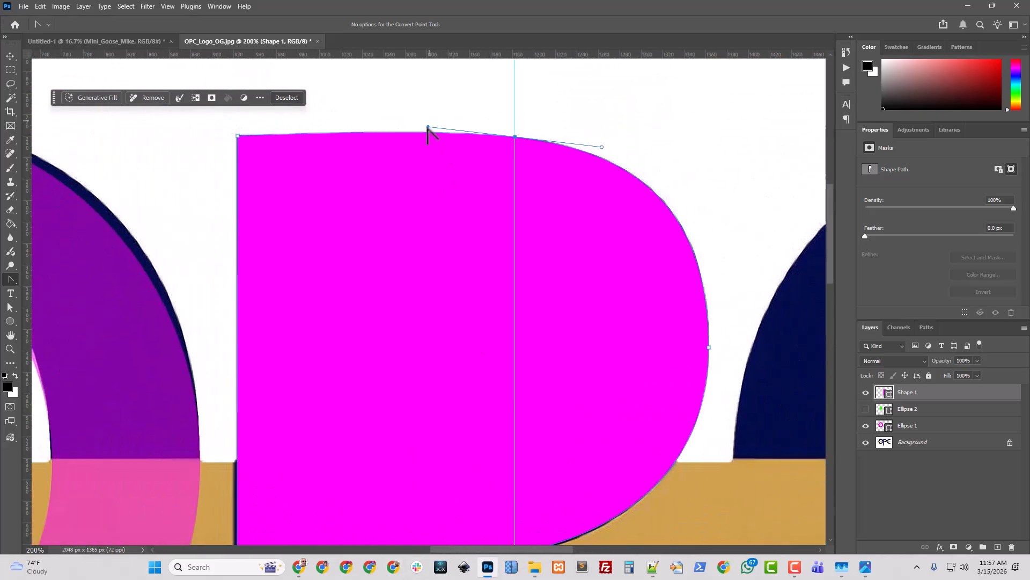
{"action": "left_click_drag", "start_coordinate": [428, 128], "coordinate": [428, 129]}
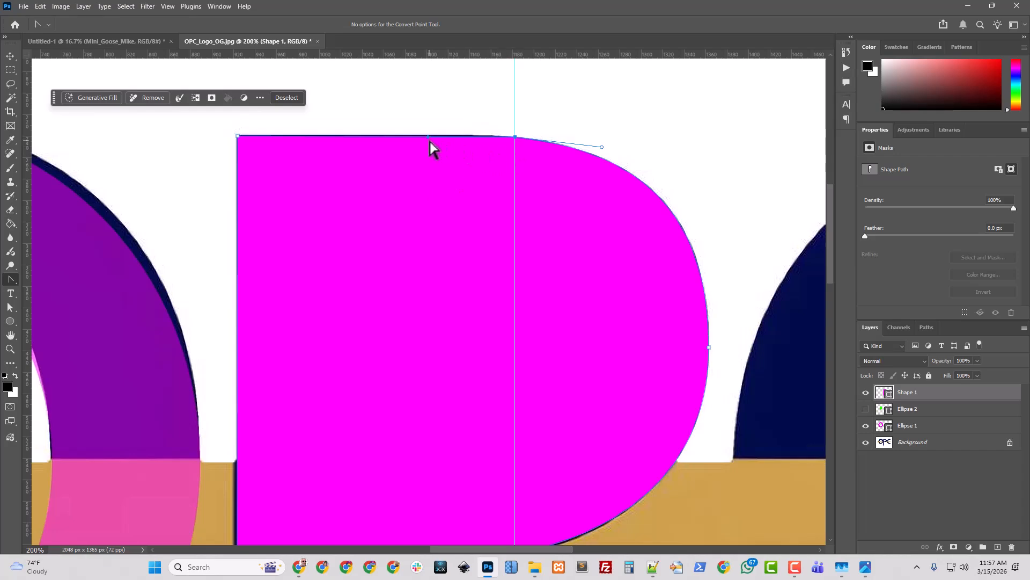
{"action": "key", "text": "minus"}
{"action": "key", "text": "ctrl+z"}
{"action": "key", "text": "ctrl+0"}
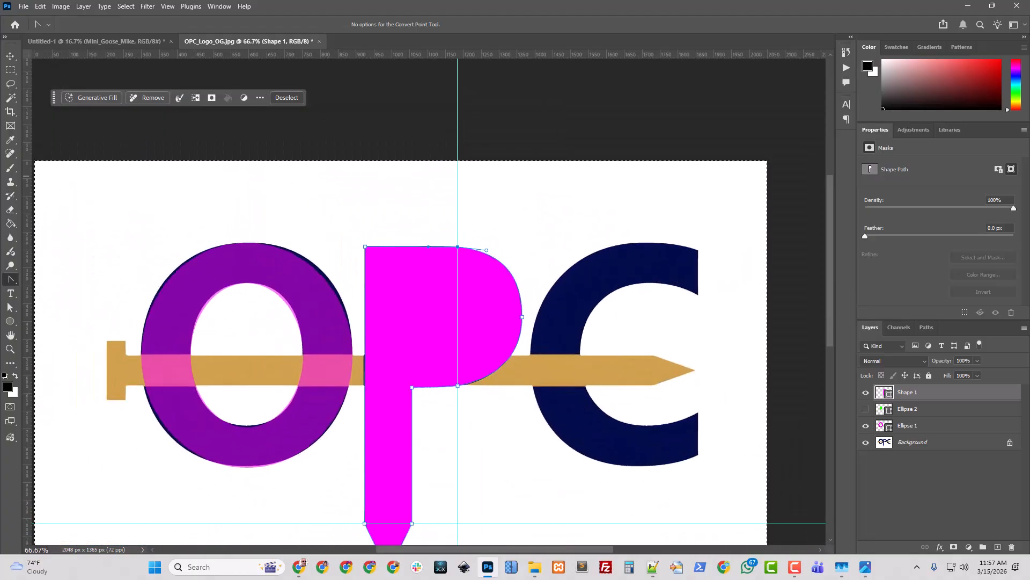
Lower the P shape layer's opacity to 57% to reveal the letter's inner counter
{"action": "key", "text": "p"}
{"action": "key", "text": "ctrl+a"}
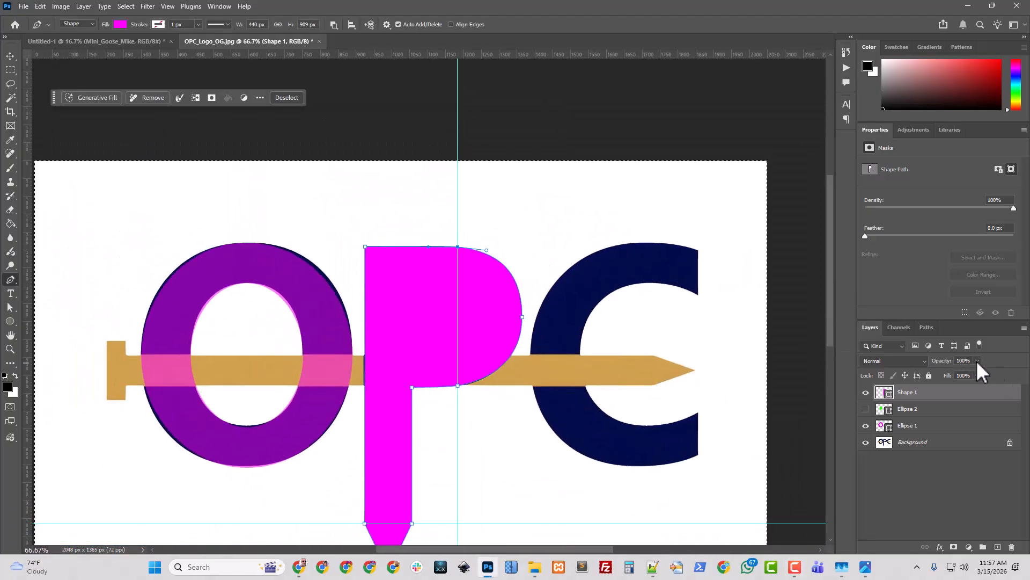
{"action": "left_click_drag", "start_coordinate": [976, 372], "coordinate": [957, 373]}
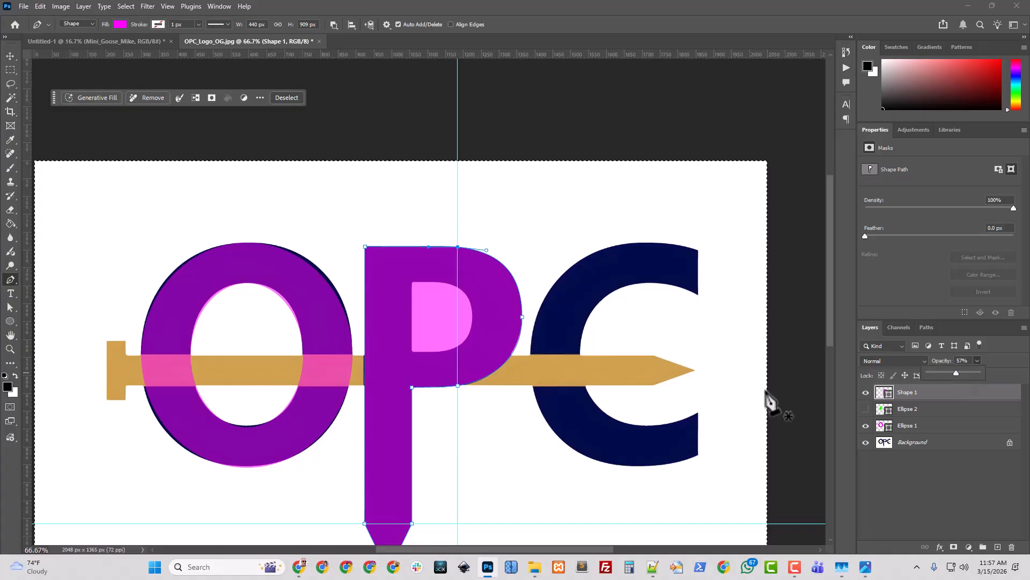
Start tracing the P's inner counter with the Pen tool, placing anchors at its top-left, bottom-left and bottom edge
{"action": "scroll", "coordinate": [721, 402], "scroll_direction": "down", "scroll_amount": 2}
{"action": "key", "text": "ctrl+plus"}
{"action": "key", "text": "ctrl+plus"}
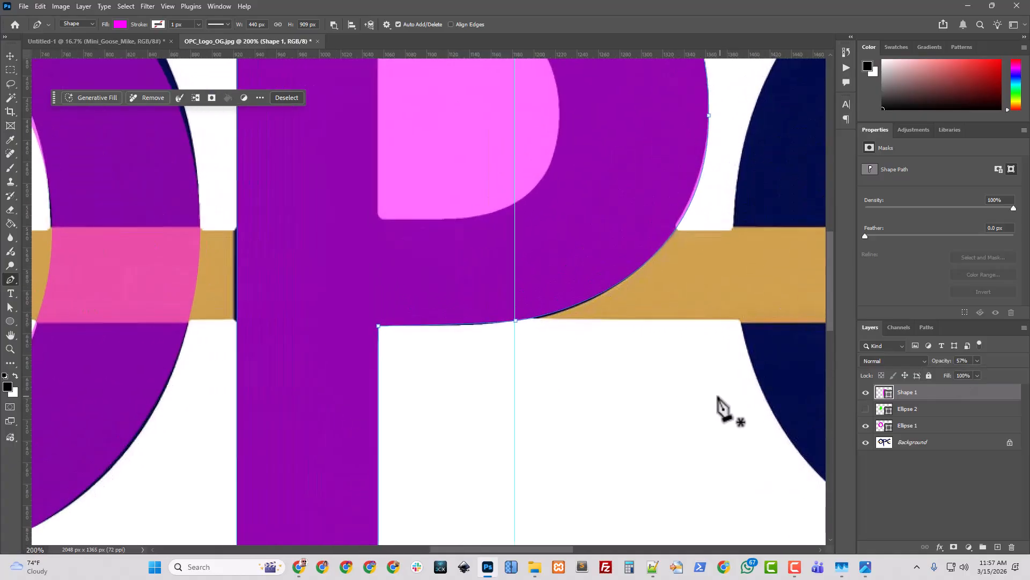
{"action": "scroll", "coordinate": [510, 360], "scroll_direction": "up", "scroll_amount": 3}
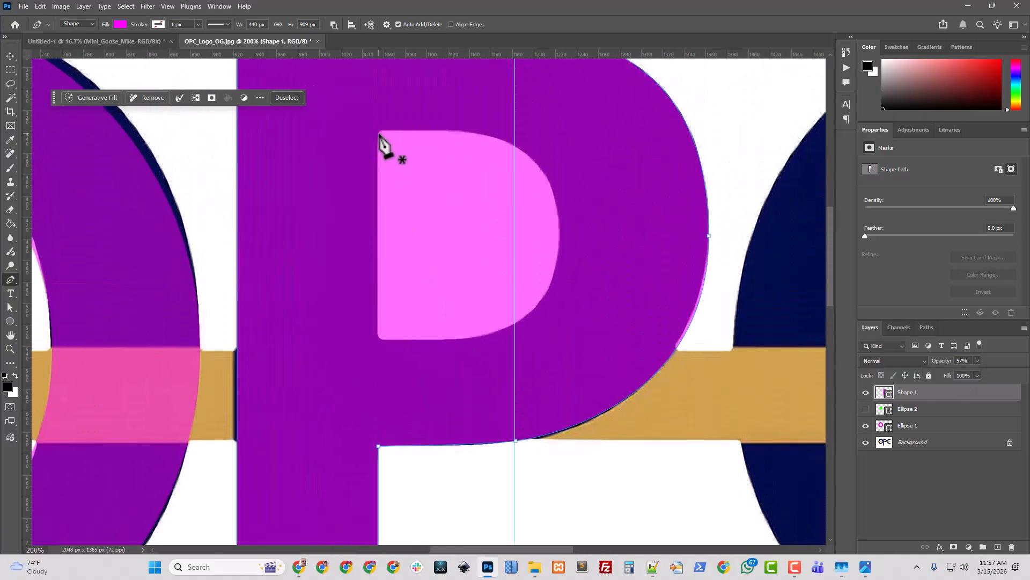
{"action": "left_click", "coordinate": [379, 131]}
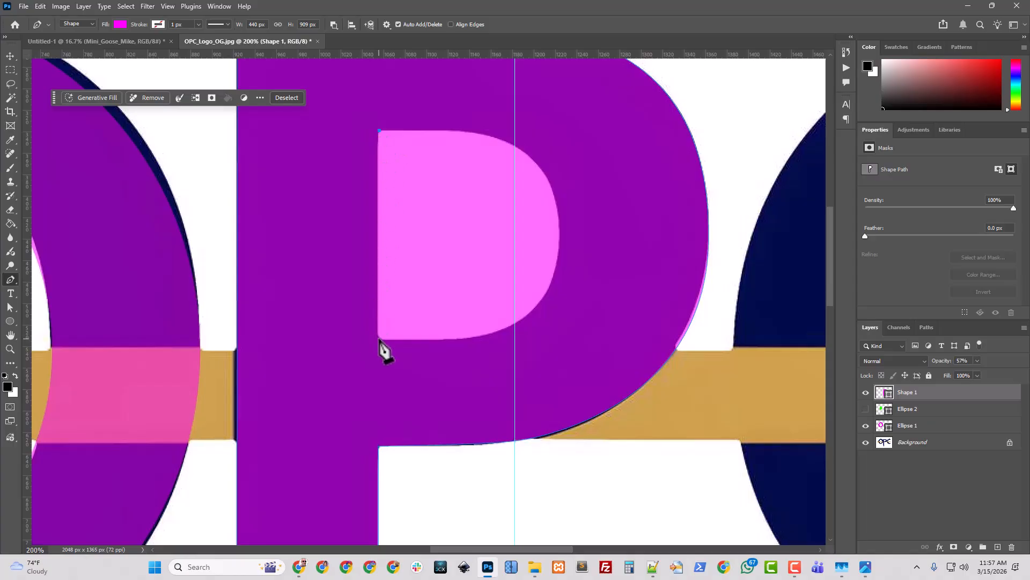
{"action": "left_click", "coordinate": [379, 338]}
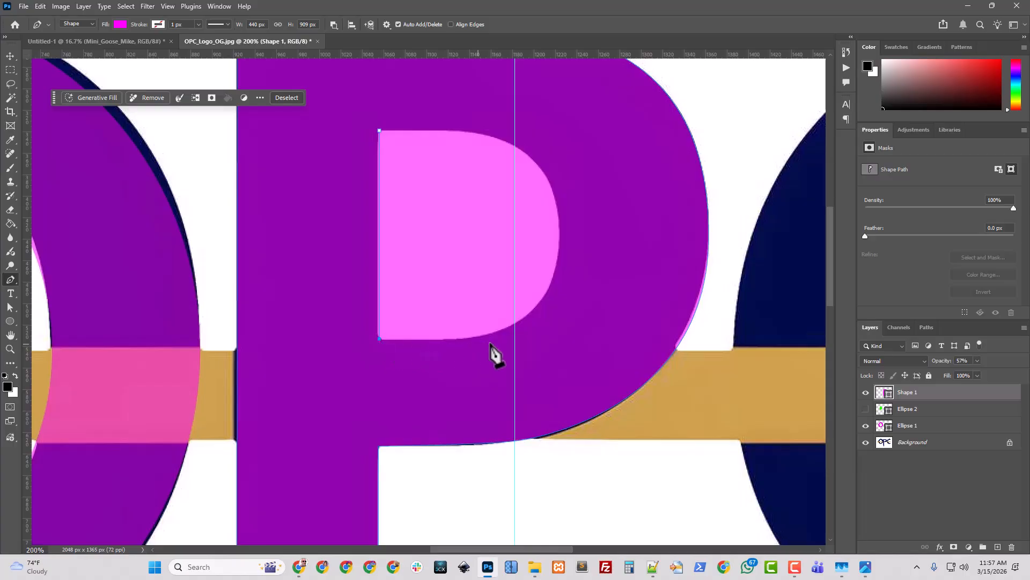
{"action": "left_click", "coordinate": [514, 326]}
{"action": "left_click_drag", "start_coordinate": [513, 328], "coordinate": [516, 326]}
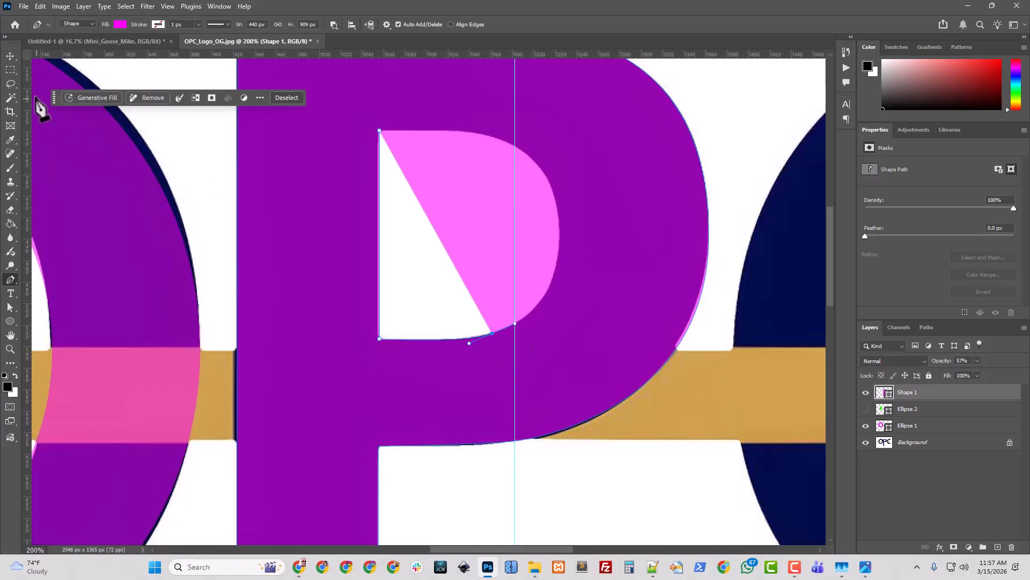
Move the vertical guide to where the counter's bottom curve begins and add a horizontal guide through the counter's middle
{"action": "left_click", "coordinate": [10, 56]}
{"action": "left_click_drag", "start_coordinate": [515, 186], "coordinate": [492, 189]}
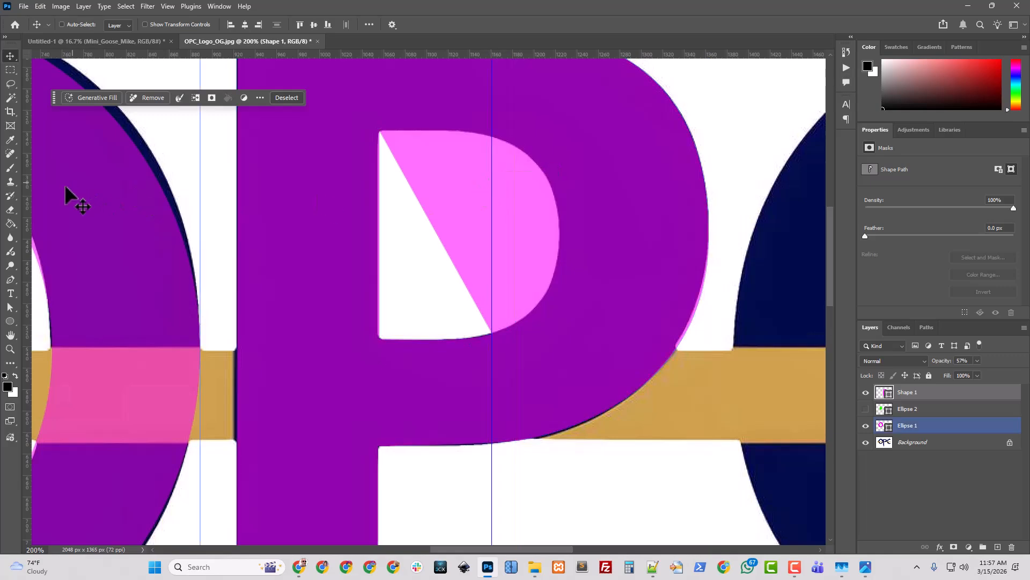
{"action": "left_click", "coordinate": [10, 279]}
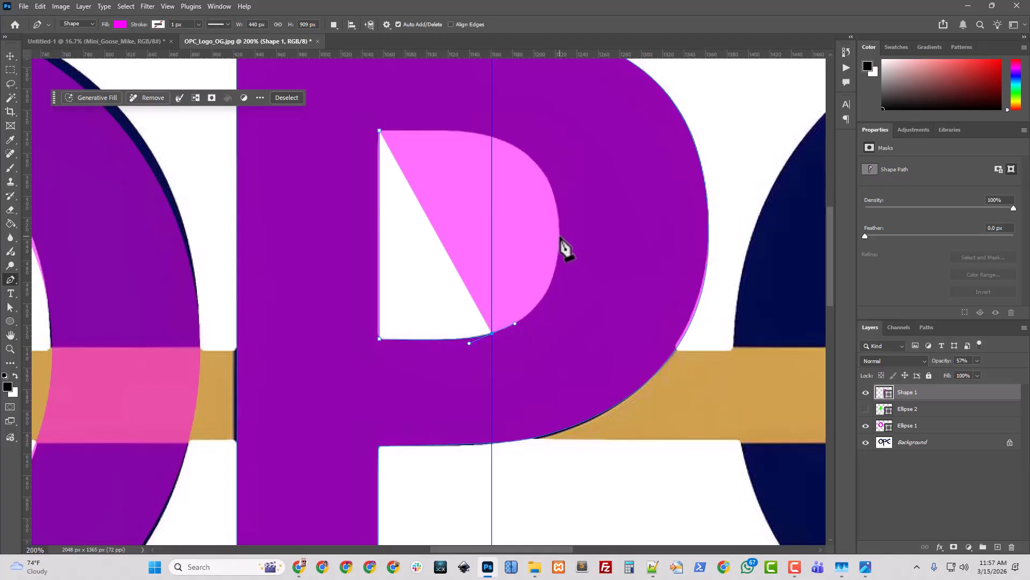
{"action": "left_click_drag", "start_coordinate": [556, 53], "coordinate": [576, 236]}
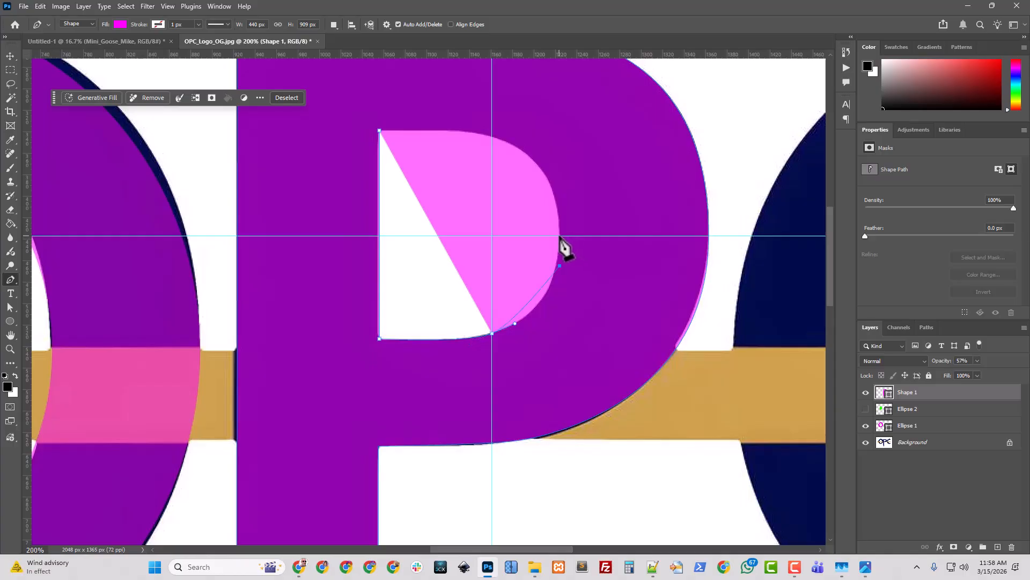
Place a curved anchor on the counter's right side at the horizontal guide and nudge it into position
{"action": "key", "text": "ctrl+z"}
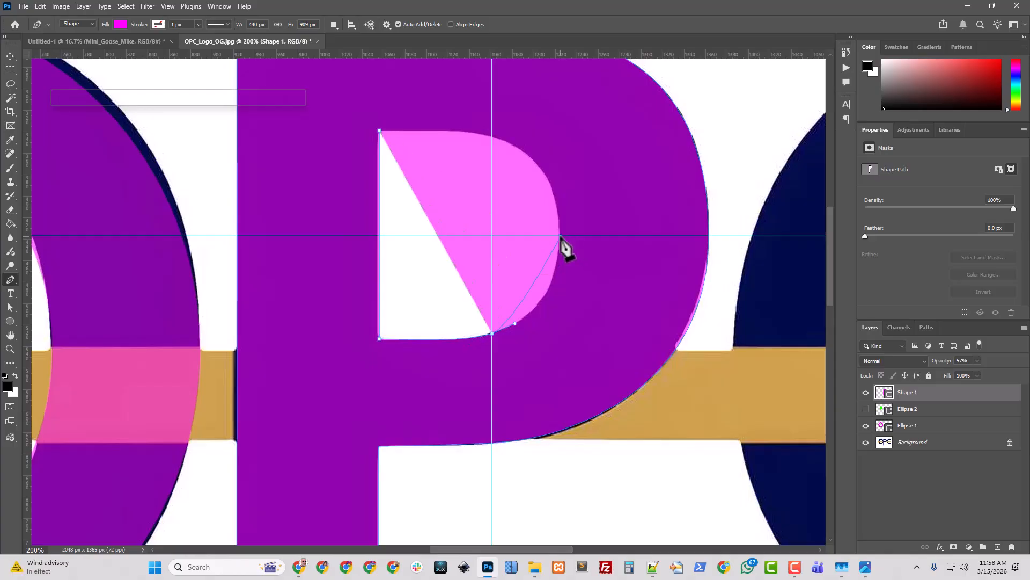
{"action": "left_click_drag", "start_coordinate": [561, 236], "coordinate": [561, 166]}
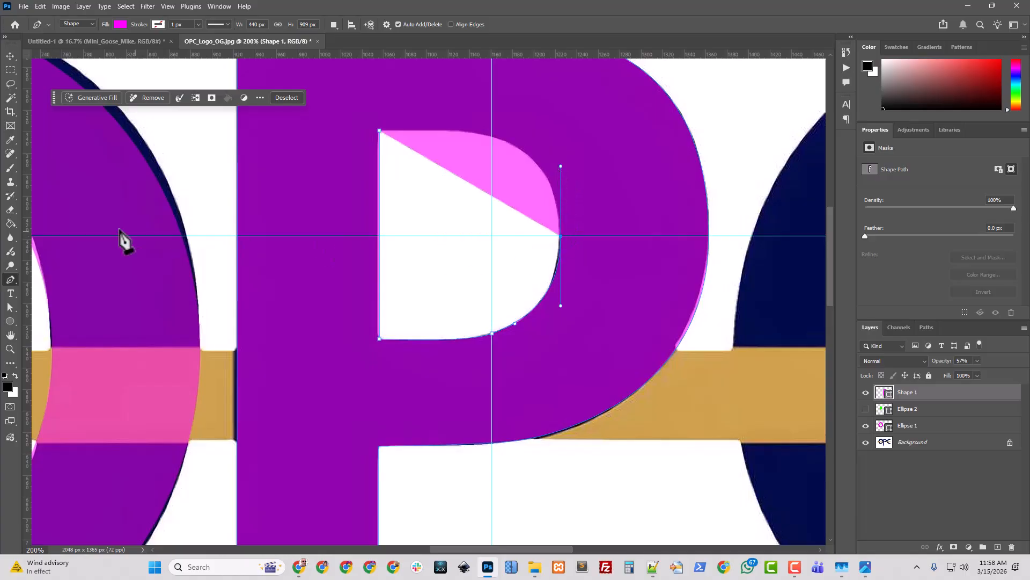
{"action": "left_click", "coordinate": [9, 307]}
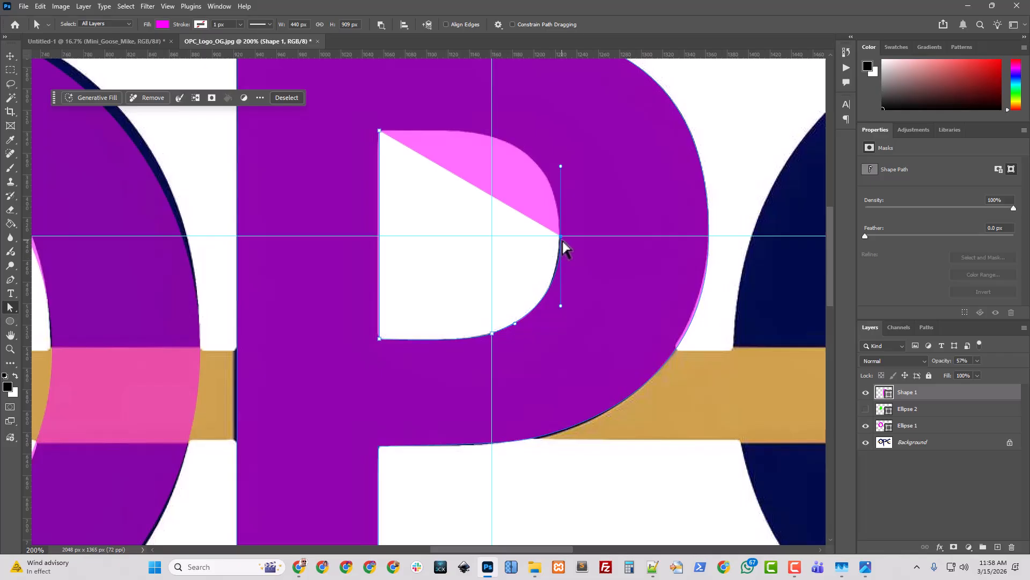
{"action": "left_click_drag", "start_coordinate": [562, 238], "coordinate": [559, 238]}
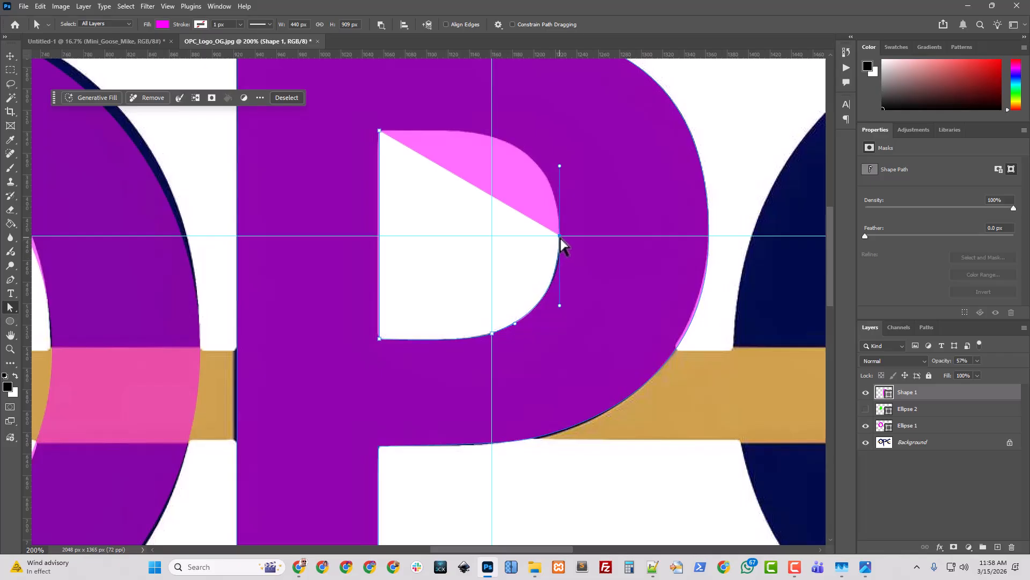
Add a curved anchor on the counter's top edge and close the counter outline at its top-left corner
{"action": "left_click", "coordinate": [10, 280]}
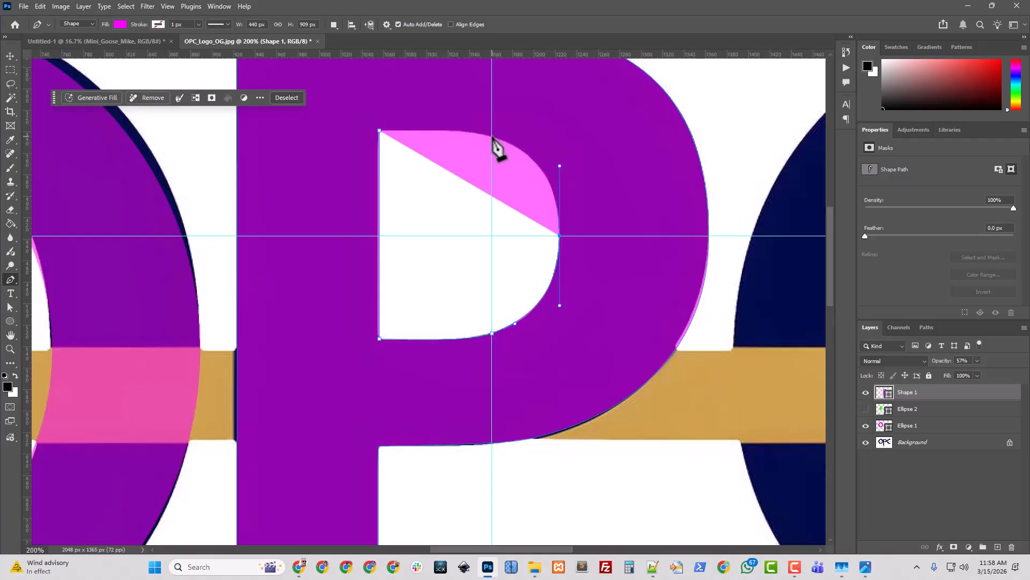
{"action": "left_click_drag", "start_coordinate": [492, 136], "coordinate": [466, 128]}
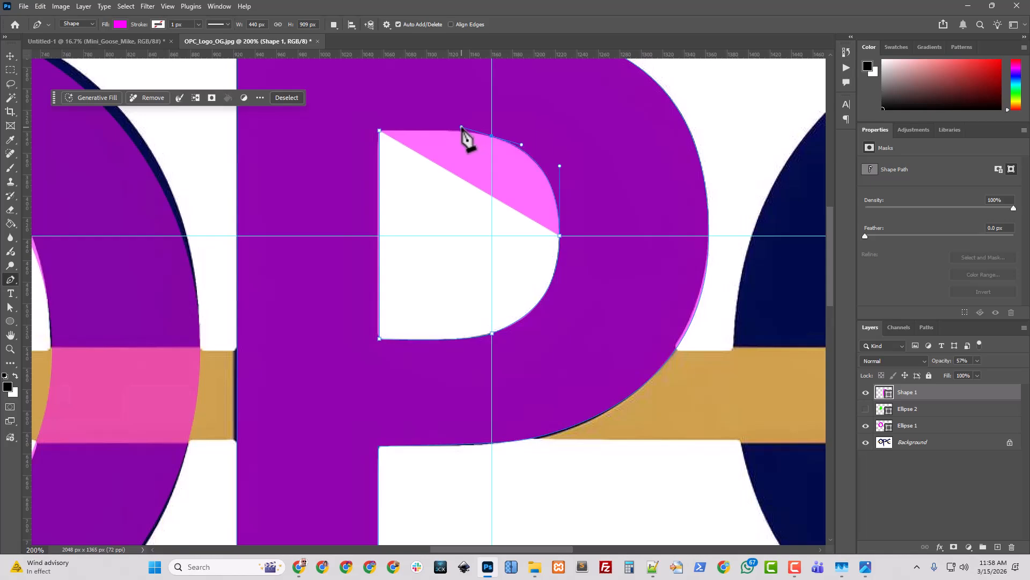
{"action": "left_click_drag", "start_coordinate": [462, 128], "coordinate": [461, 128]}
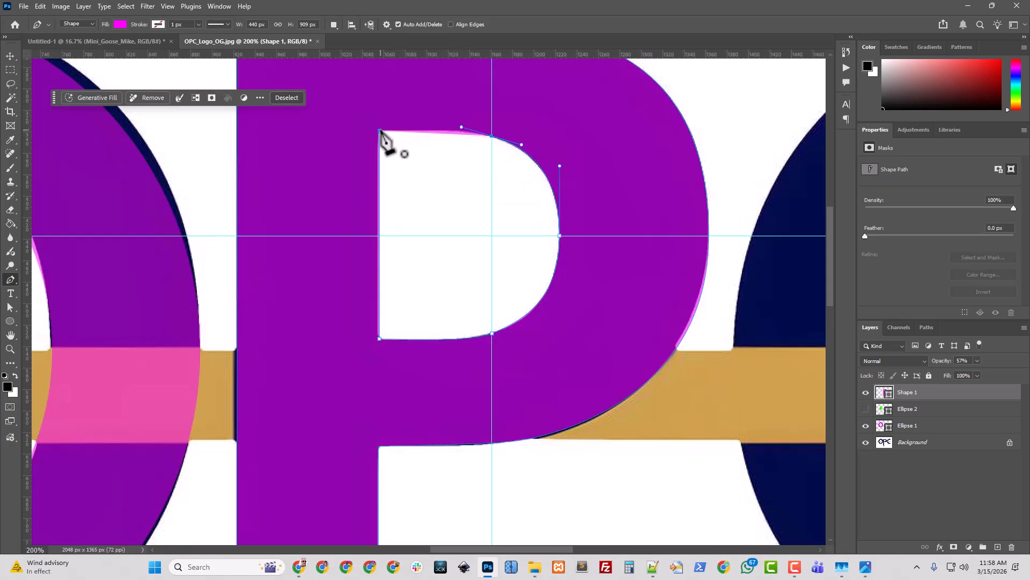
{"action": "left_click", "coordinate": [380, 131]}
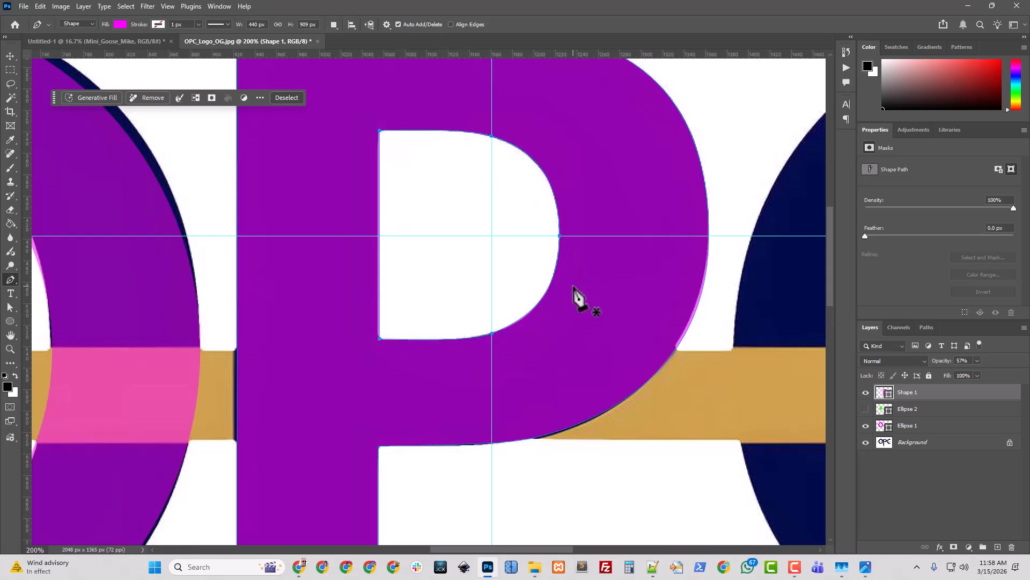
Move the Shape 2 layer below Shape 1 in the layer stack
{"action": "key", "text": "ctrl+minus"}
{"action": "key", "text": "ctrl+minus"}
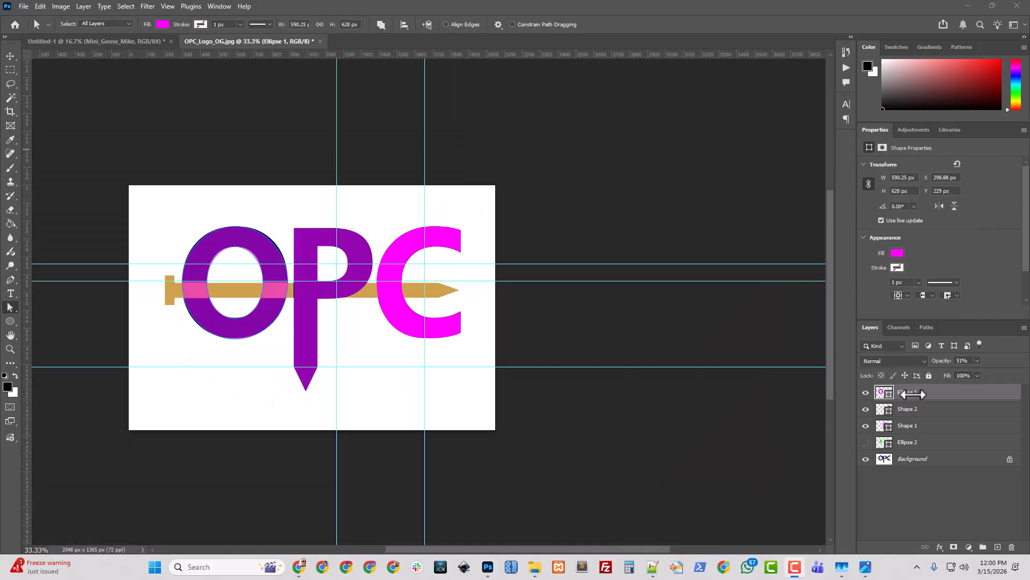
{"action": "key", "text": "ctrl+a"}
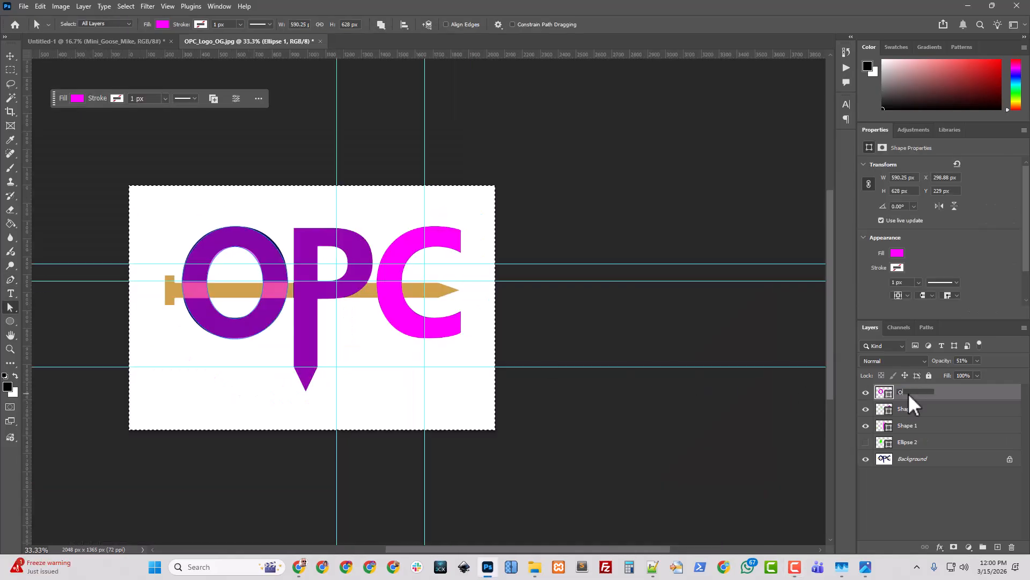
{"action": "left_click", "coordinate": [866, 410]}
{"action": "left_click", "coordinate": [866, 410]}
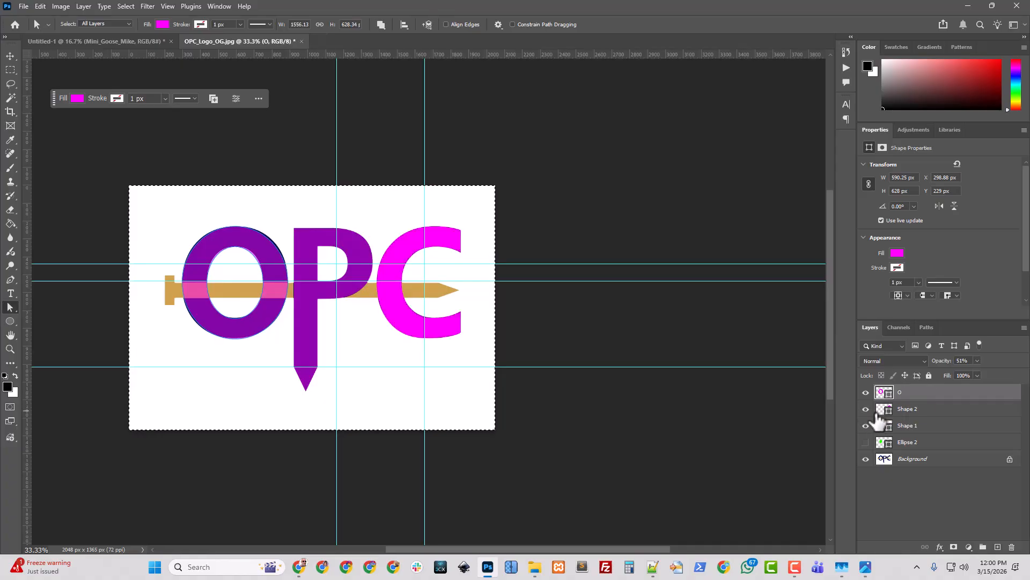
{"action": "left_click", "coordinate": [906, 413]}
{"action": "left_click_drag", "start_coordinate": [906, 416], "coordinate": [912, 442]}
Rename the Shape 2 layer as C and the Shape 1 layer as P
{"action": "double_click", "coordinate": [907, 425]}
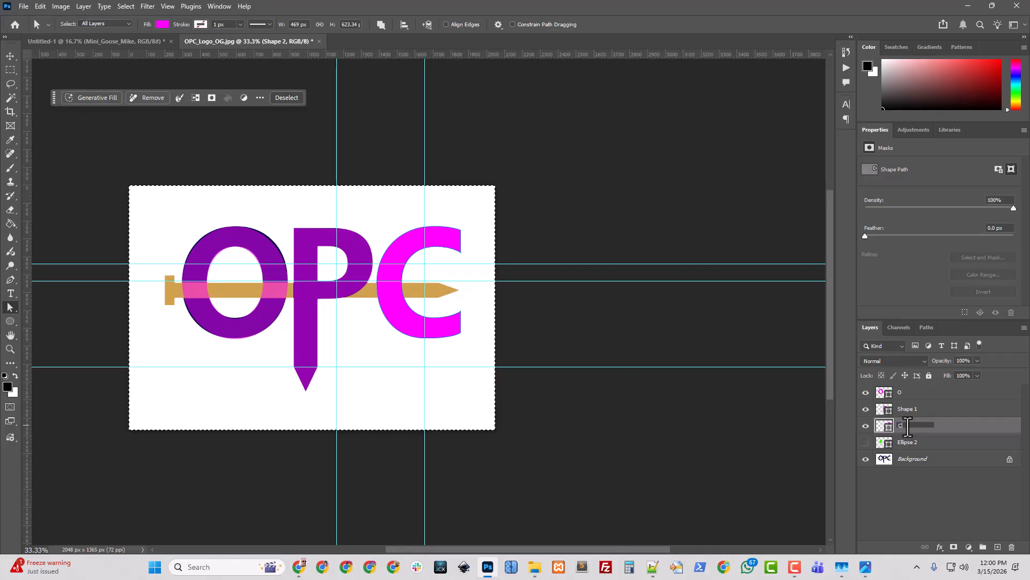
{"action": "type", "text": "C"}
{"action": "left_click", "coordinate": [905, 412]}
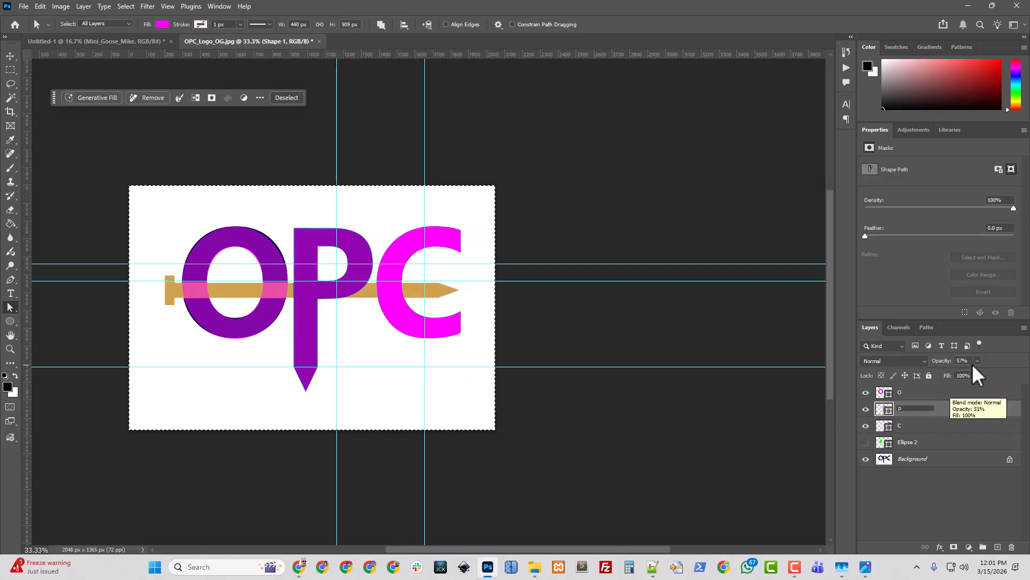
Set the O and P layers' opacity to 100% and open the C layer's opacity control
{"action": "left_click", "coordinate": [921, 393]}
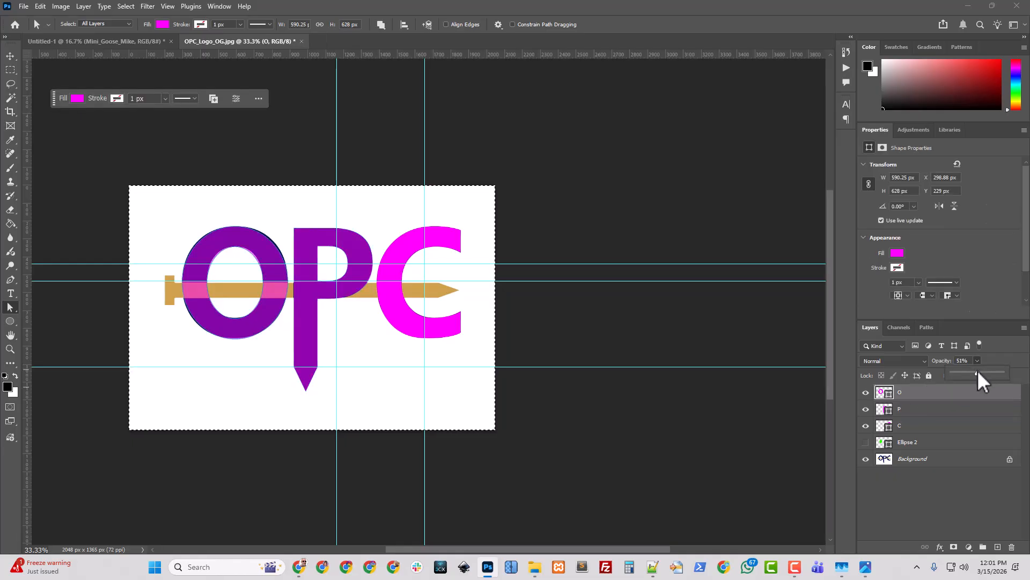
{"action": "left_click_drag", "start_coordinate": [978, 372], "coordinate": [1006, 373]}
{"action": "left_click", "coordinate": [912, 411]}
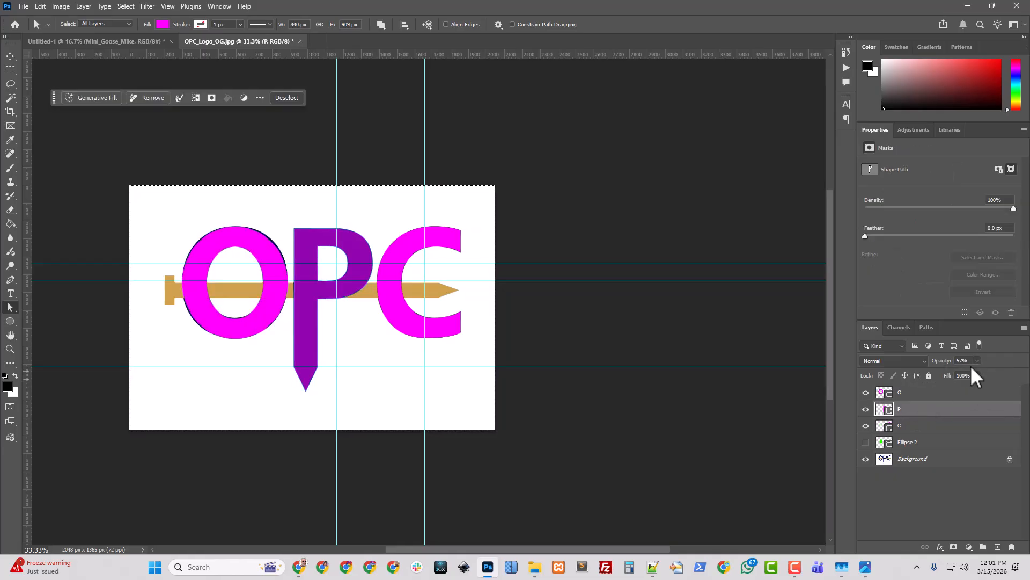
{"action": "left_click_drag", "start_coordinate": [996, 373], "coordinate": [1004, 373]}
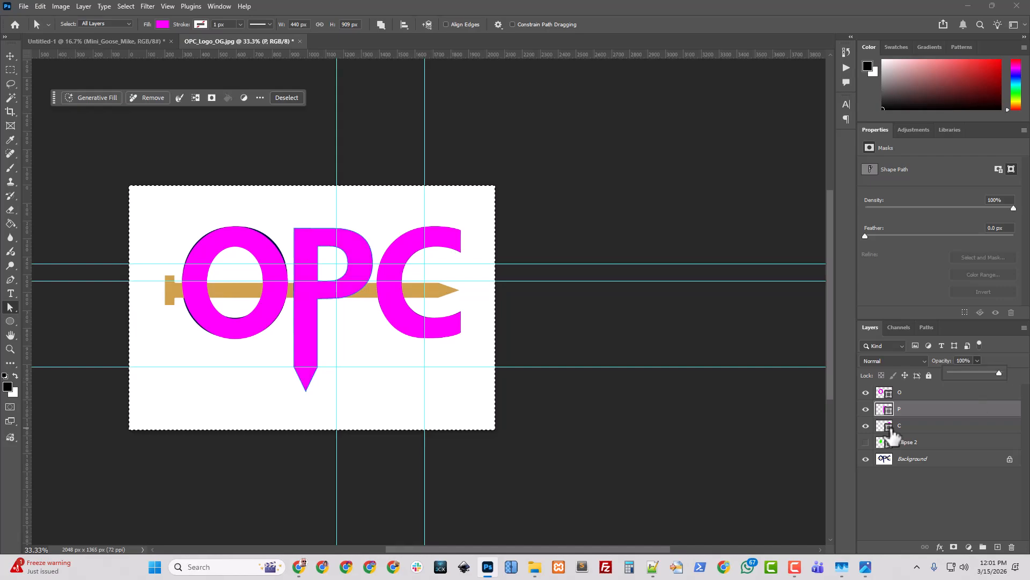
{"action": "left_click", "coordinate": [913, 426]}
{"action": "left_click", "coordinate": [976, 361]}
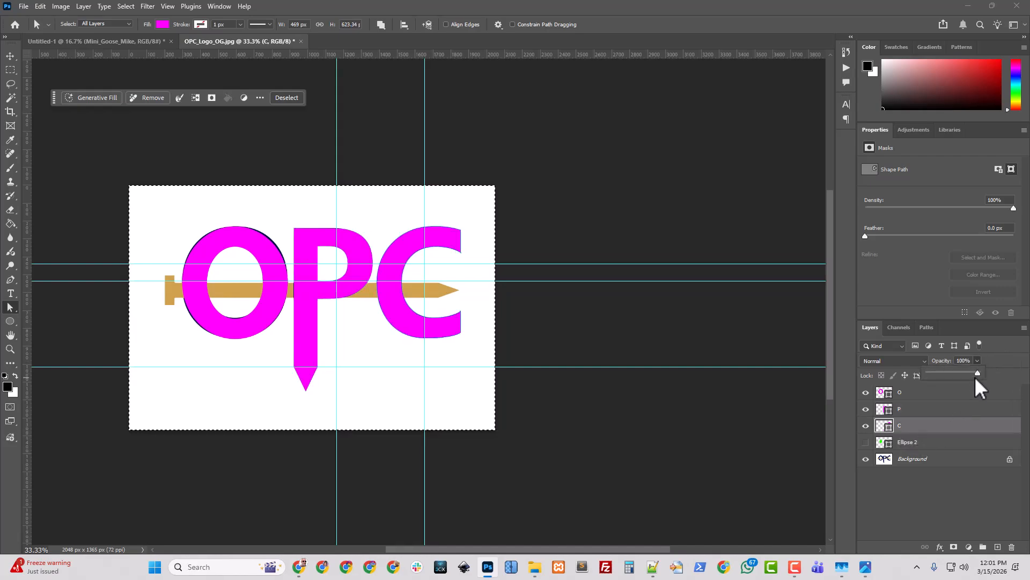
Group the O, P and C layers into a new group named OPC
{"action": "left_click", "coordinate": [472, 413]}
{"action": "left_click", "coordinate": [421, 397]}
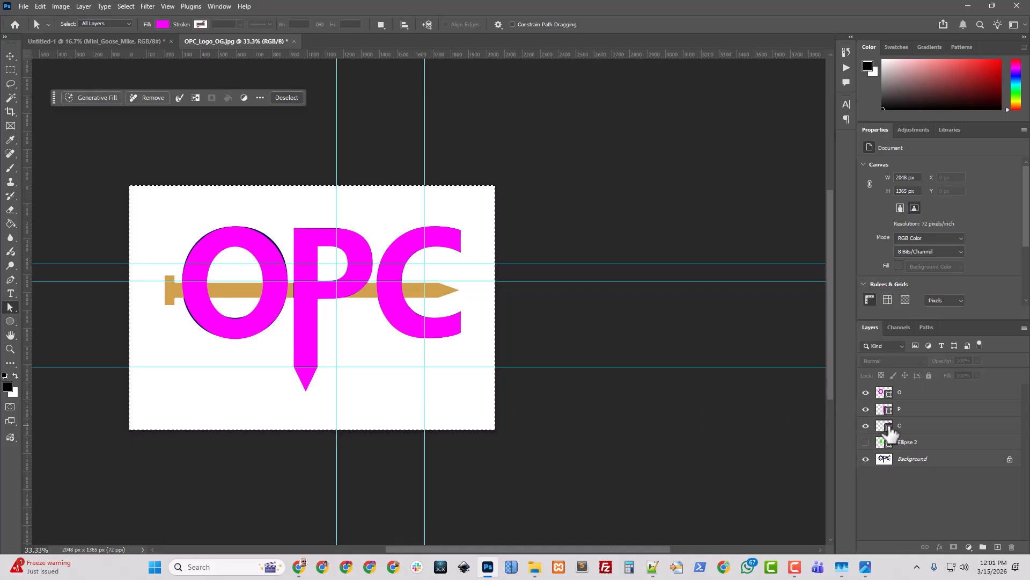
{"action": "left_click", "coordinate": [904, 428]}
{"action": "left_click", "coordinate": [903, 395], "text": "shift"}
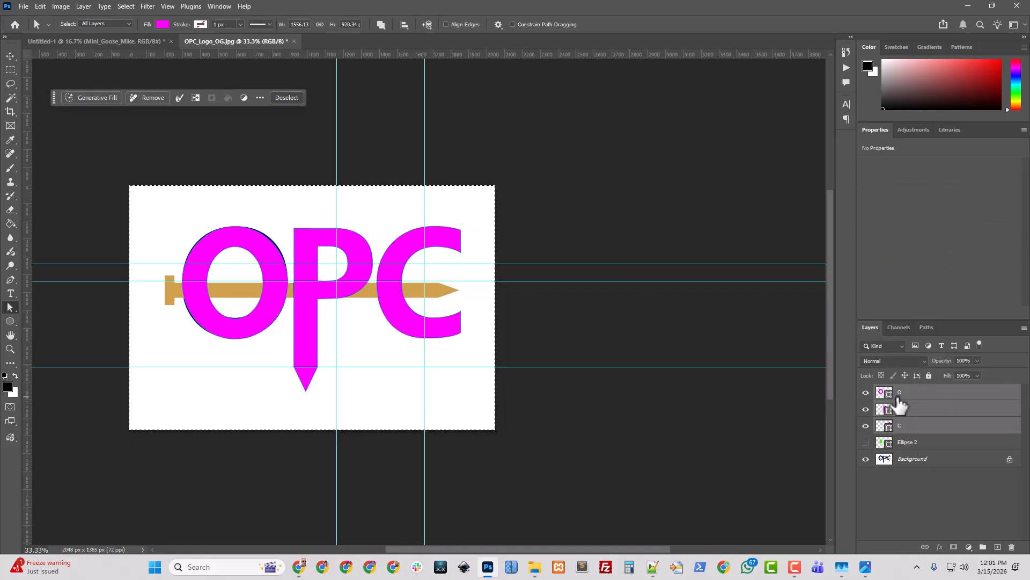
{"action": "key", "text": "ctrl+g"}
{"action": "double_click", "coordinate": [901, 391]}
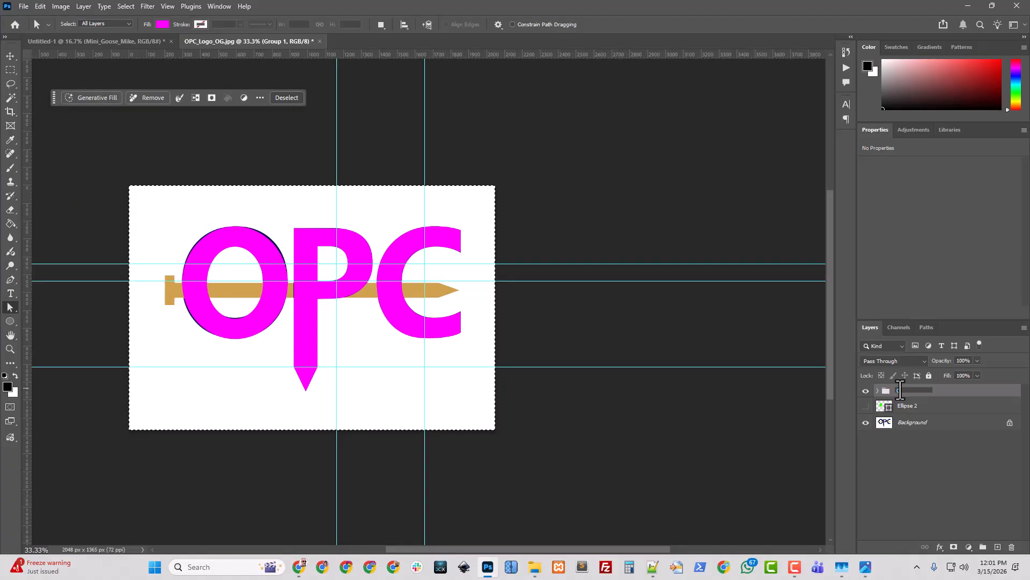
{"action": "key", "text": "Return"}
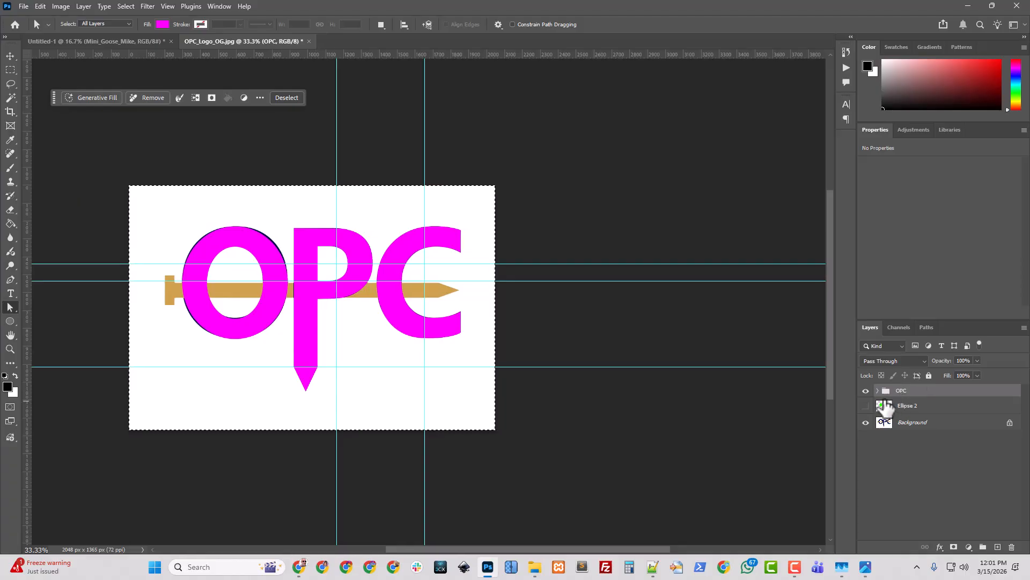
Sample the logo's navy blue #020d4b from the original image as the foreground colour
{"action": "left_click", "coordinate": [866, 391]}
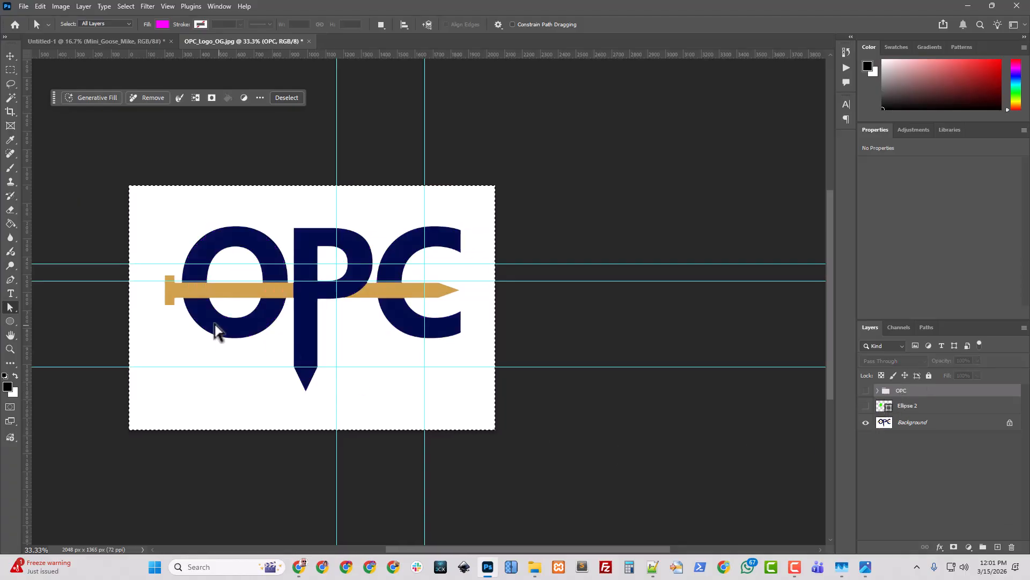
{"action": "left_click", "coordinate": [7, 386]}
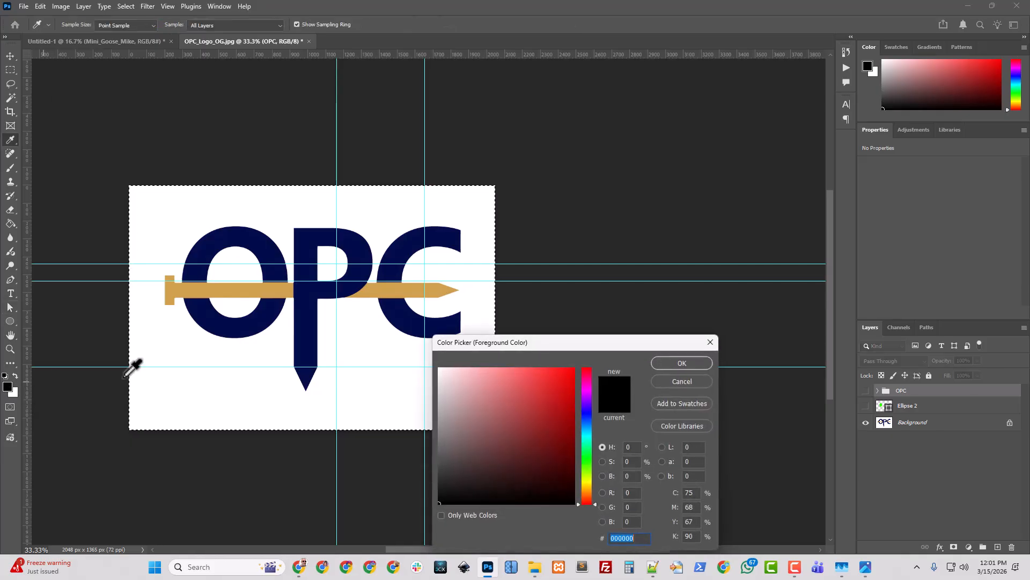
{"action": "left_click", "coordinate": [276, 252]}
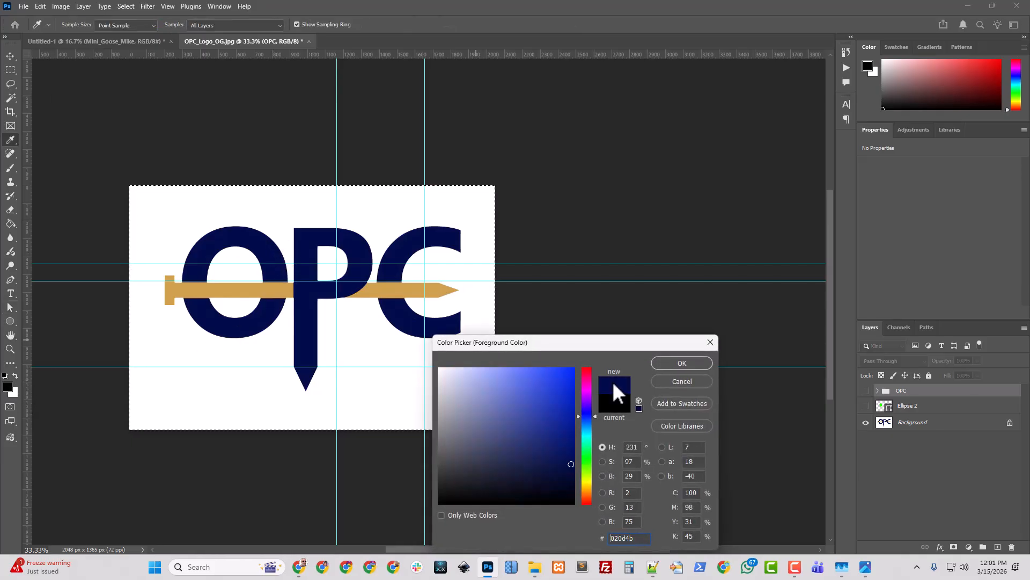
{"action": "left_click", "coordinate": [678, 363]}
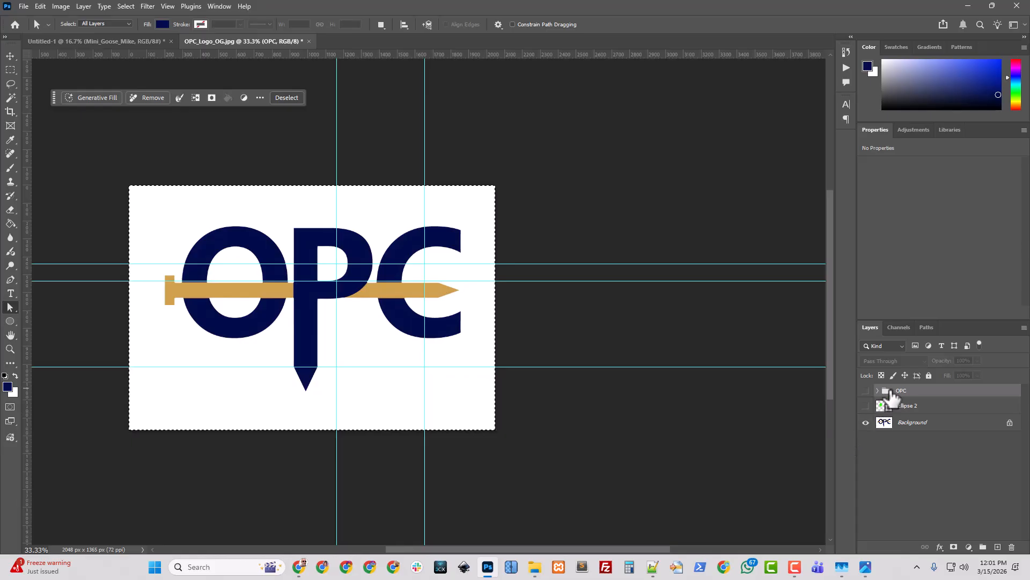
{"action": "left_click", "coordinate": [867, 391]}
Apply a navy #020d4b Color Overlay layer style to the OPC group
{"action": "right_click", "coordinate": [900, 389]}
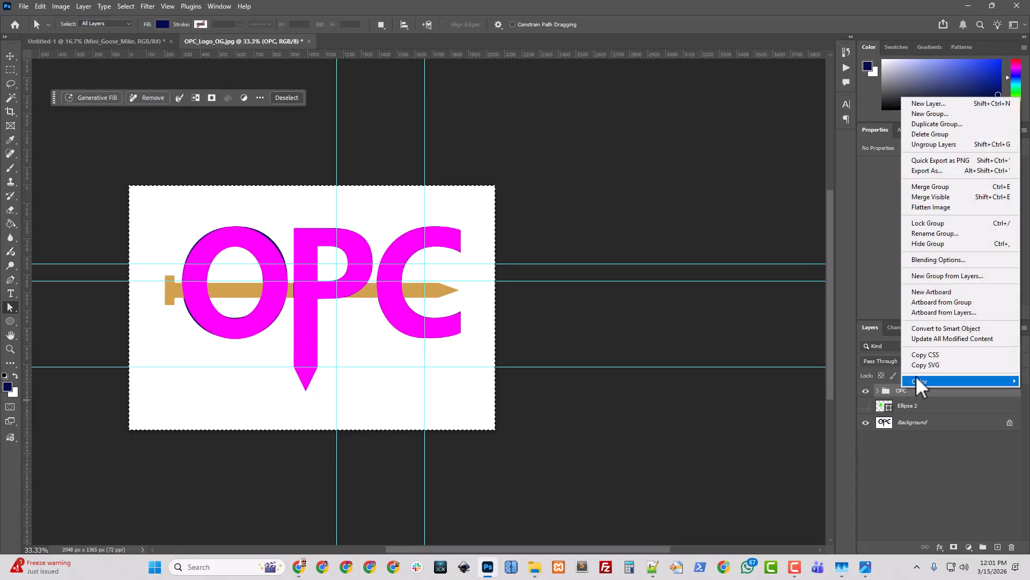
{"action": "left_click", "coordinate": [935, 260]}
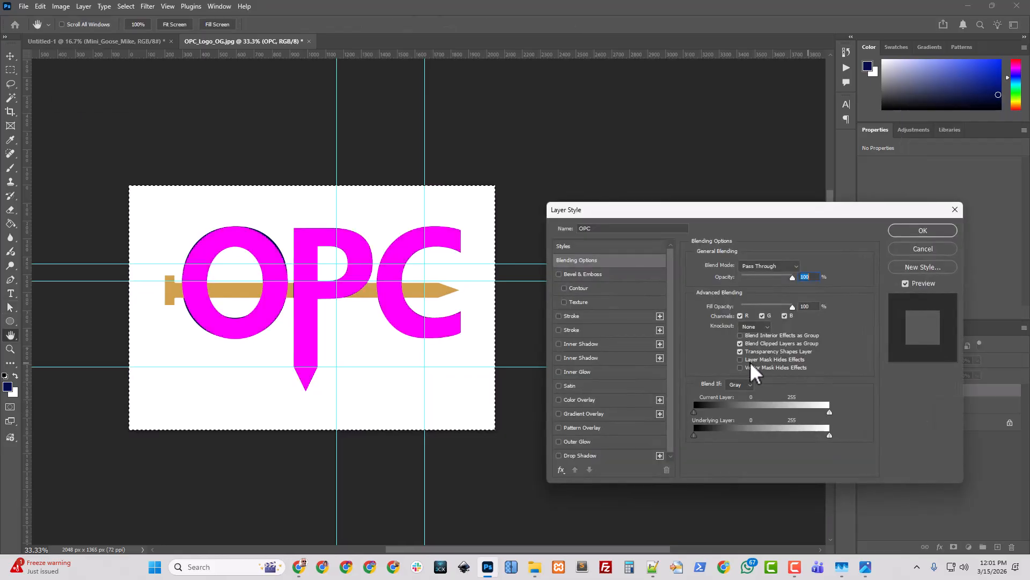
{"action": "left_click", "coordinate": [579, 400]}
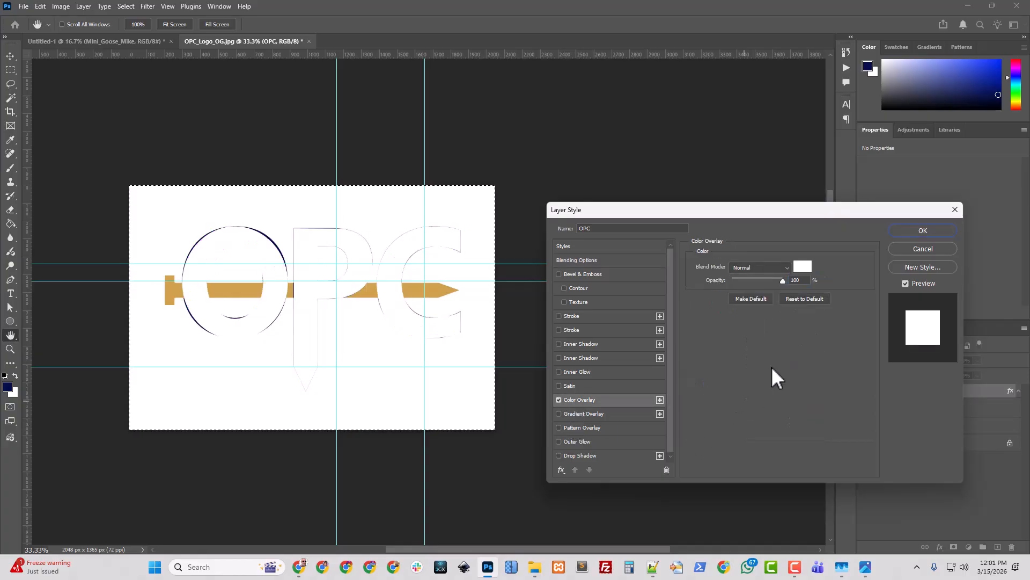
{"action": "left_click", "coordinate": [803, 267]}
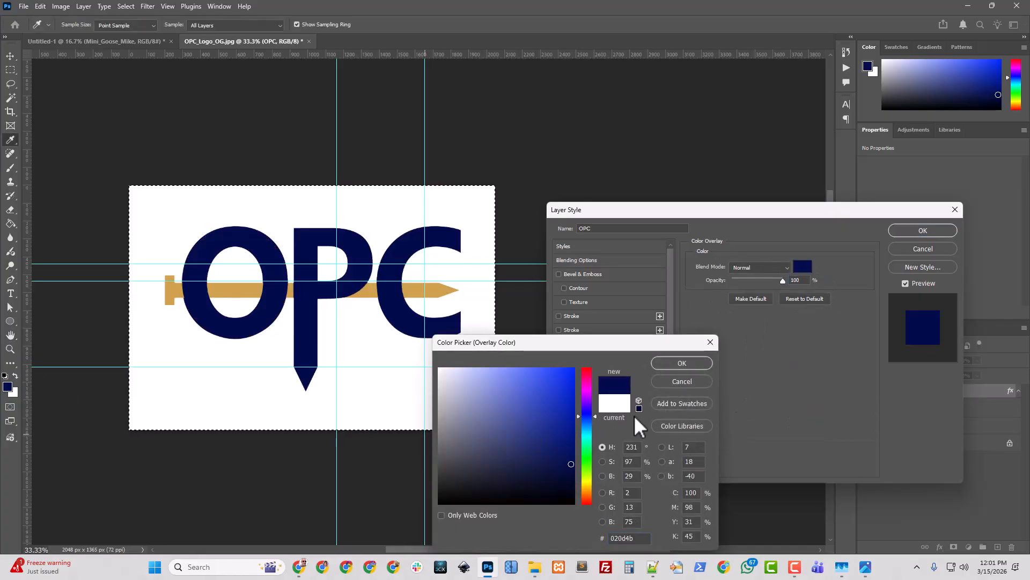
{"action": "left_click", "coordinate": [682, 362]}
{"action": "left_click", "coordinate": [922, 230]}
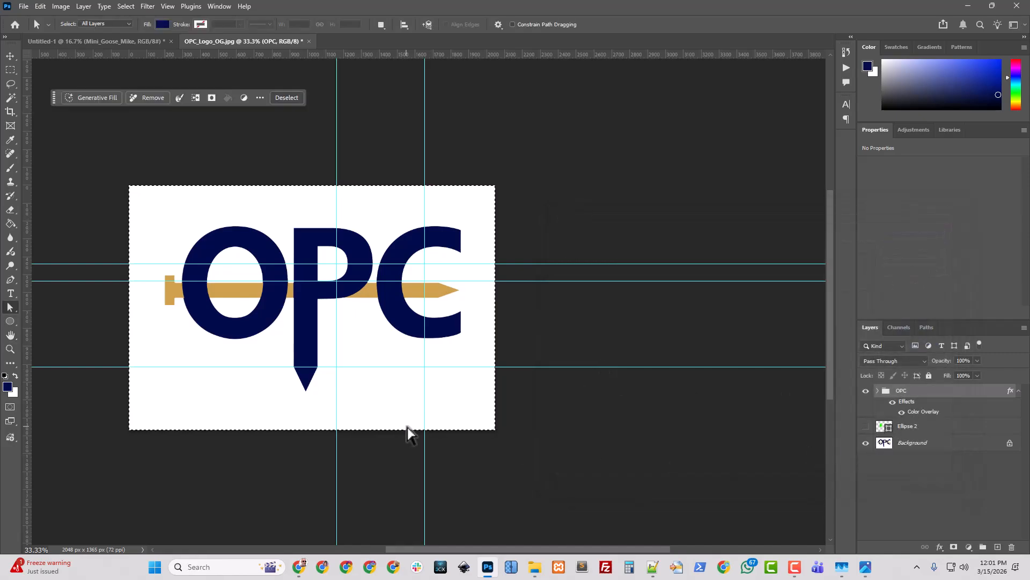
Set the nail shape layer's opacity to 100% and hide it along with the OPC group
{"action": "left_click", "coordinate": [865, 391]}
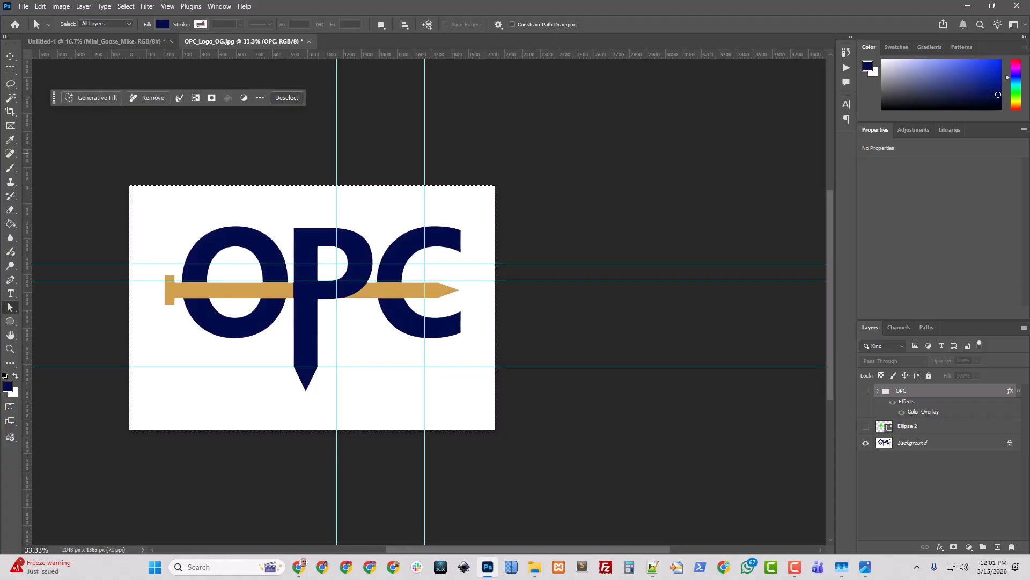
{"action": "key", "text": "ctrl+d"}
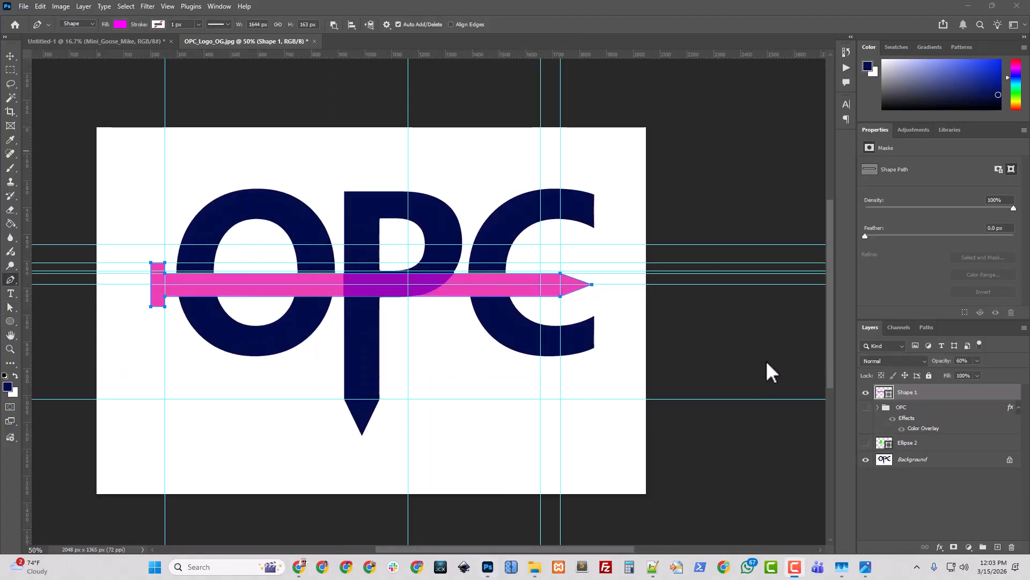
{"action": "key", "text": "ctrl+a"}
{"action": "left_click", "coordinate": [977, 360]}
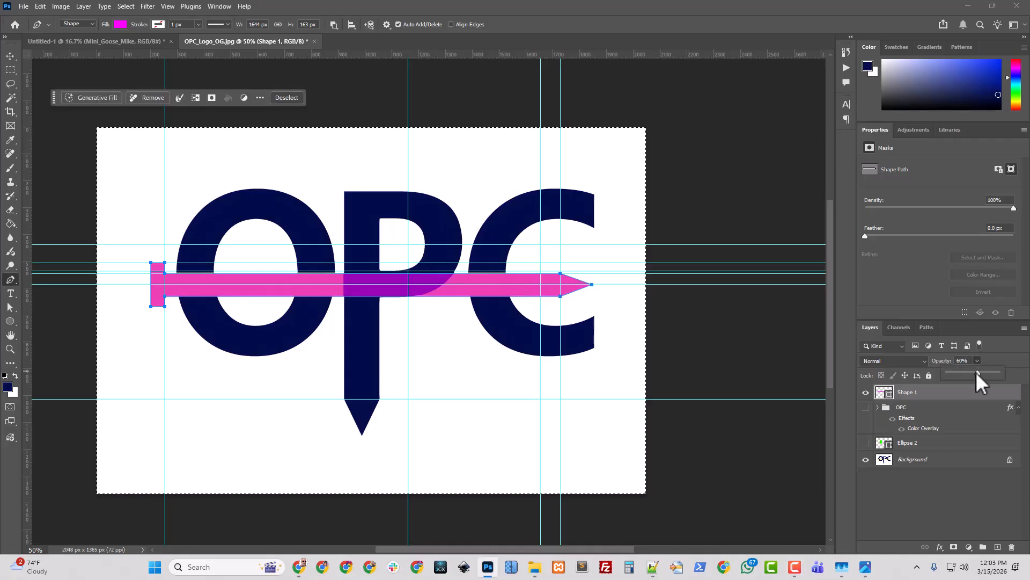
{"action": "left_click_drag", "start_coordinate": [975, 372], "coordinate": [1002, 371]}
{"action": "left_click", "coordinate": [865, 393]}
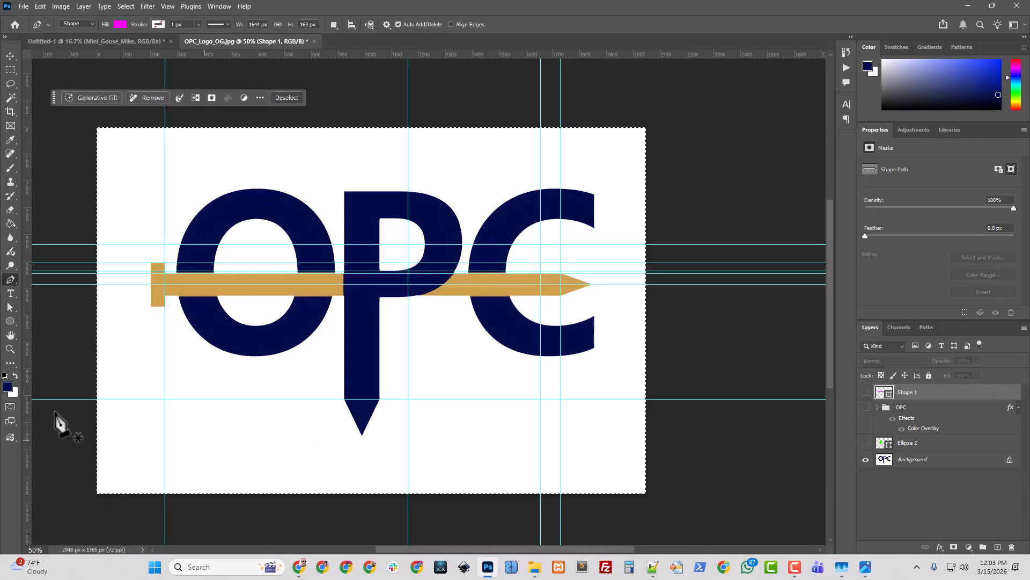
Sample the nail's gold #cea14e from the original image as the foreground colour
{"action": "left_click", "coordinate": [7, 386]}
{"action": "left_click", "coordinate": [222, 279]}
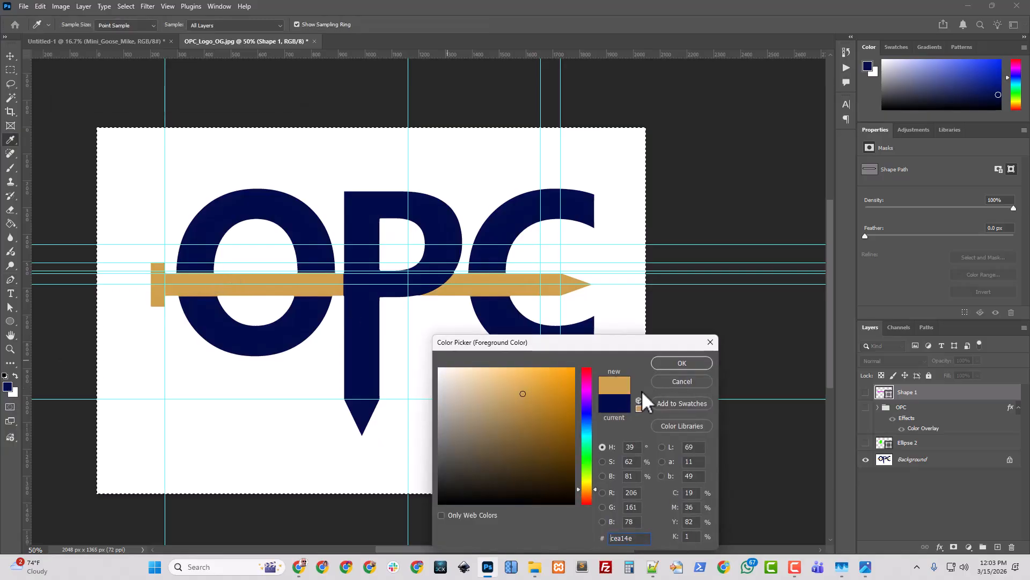
{"action": "left_click", "coordinate": [702, 363]}
{"action": "key", "text": "p"}
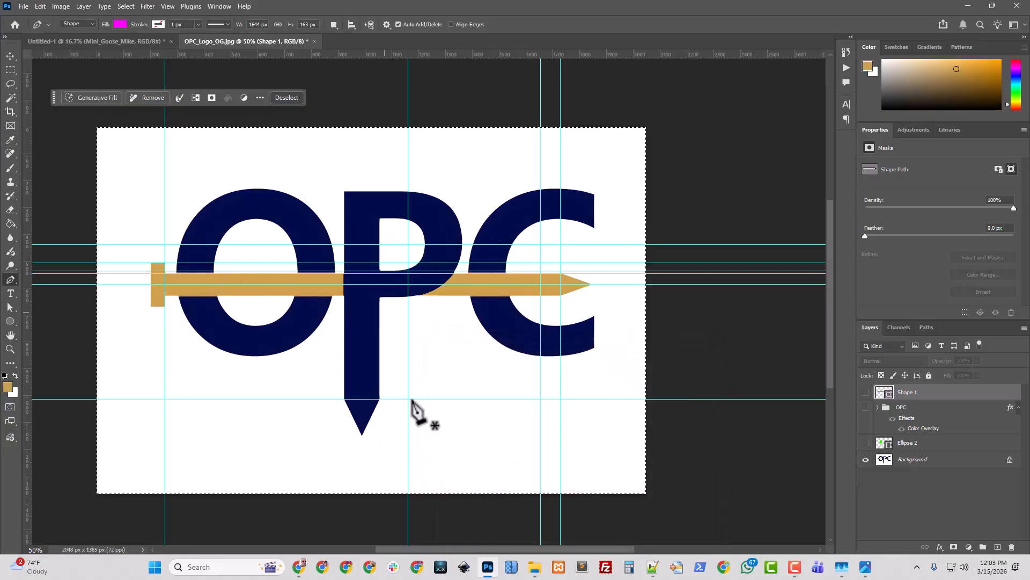
Set the nail shape's fill colour to the gold #cea14e
{"action": "left_click", "coordinate": [866, 392]}
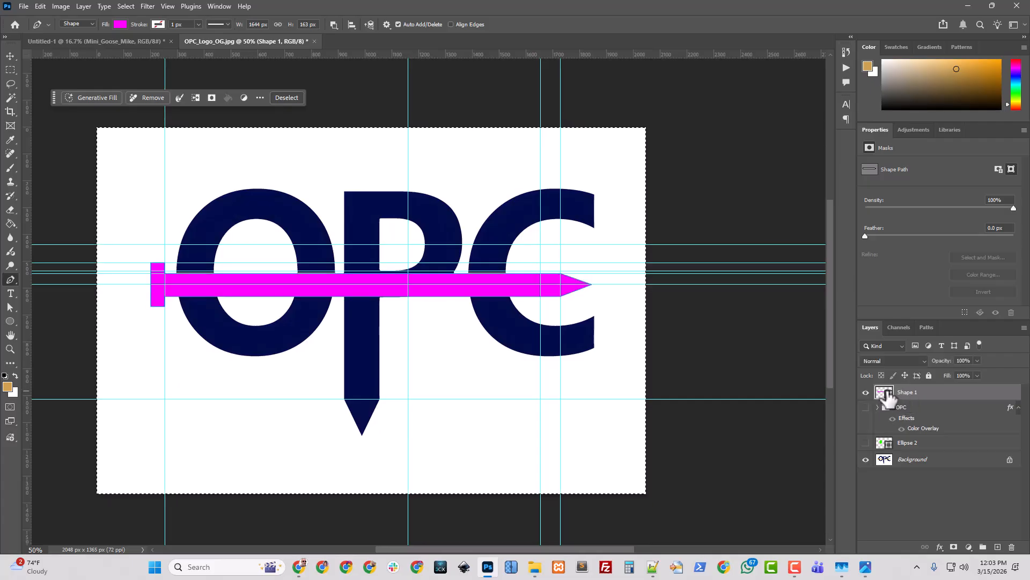
{"action": "double_click", "coordinate": [886, 391]}
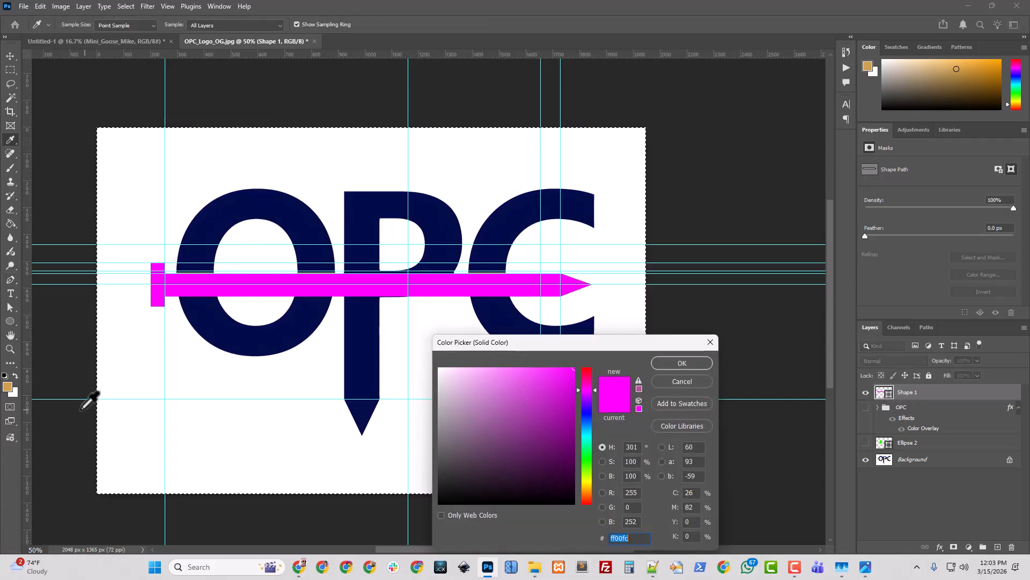
{"action": "left_click", "coordinate": [9, 390]}
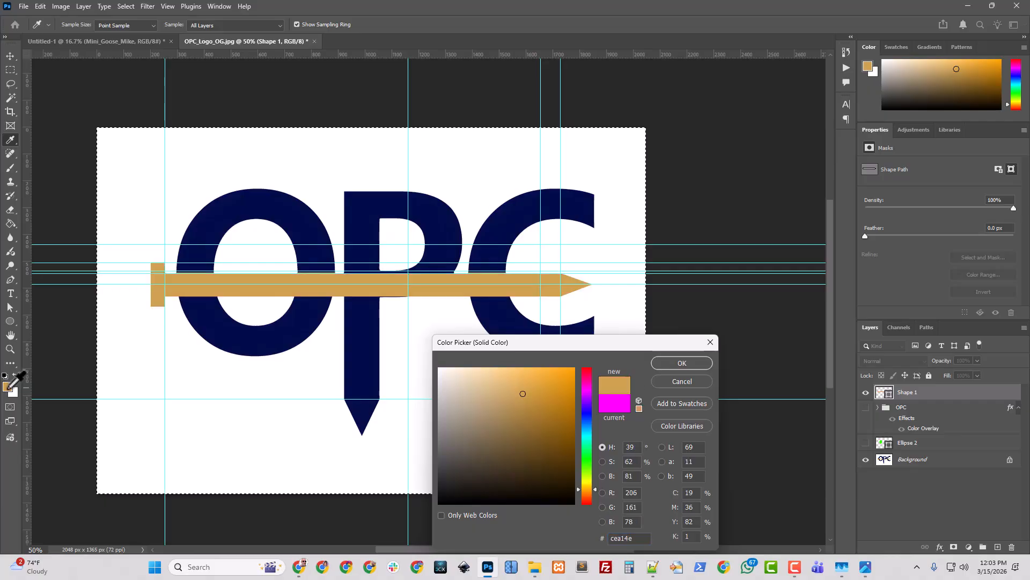
{"action": "left_click", "coordinate": [691, 365]}
Compare the traced shapes against the original logo up close by toggling layer visibility
{"action": "left_click", "coordinate": [866, 459]}
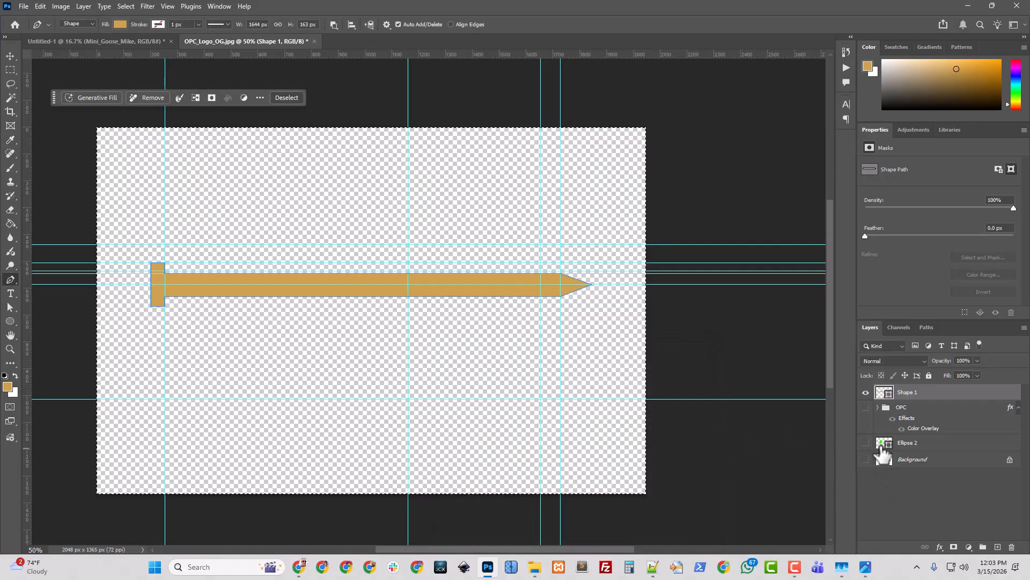
{"action": "left_click", "coordinate": [866, 407]}
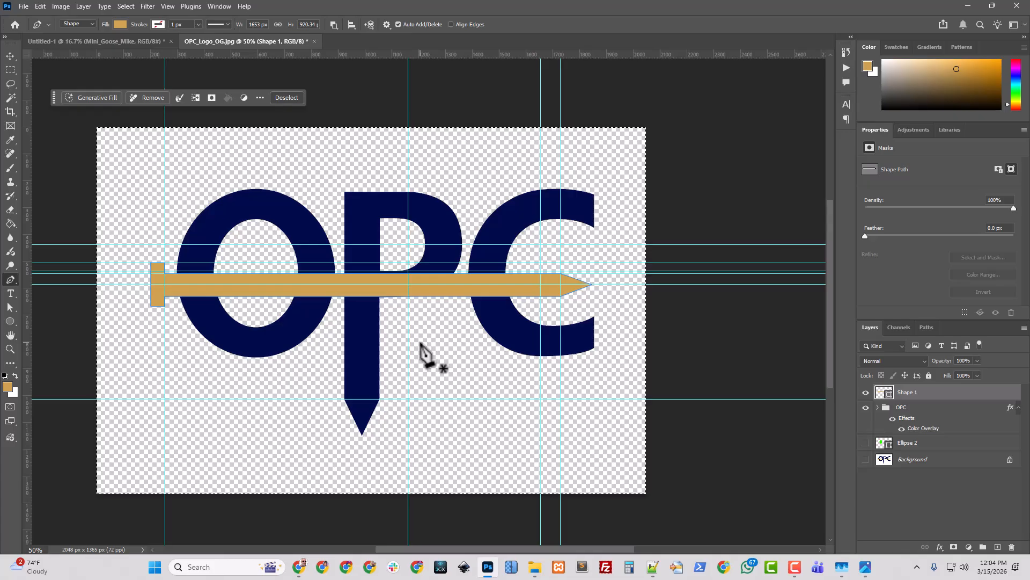
{"action": "key", "text": "ctrl+plus"}
{"action": "key", "text": "ctrl+plus"}
{"action": "key", "text": "ctrl+plus"}
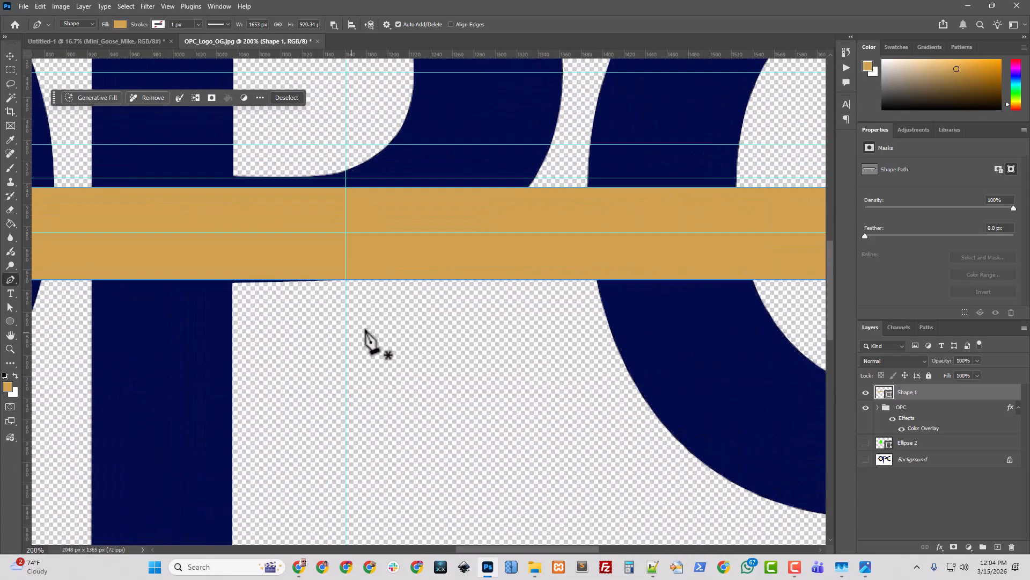
{"action": "left_click", "coordinate": [865, 392]}
{"action": "left_click", "coordinate": [865, 407]}
{"action": "left_click", "coordinate": [865, 459]}
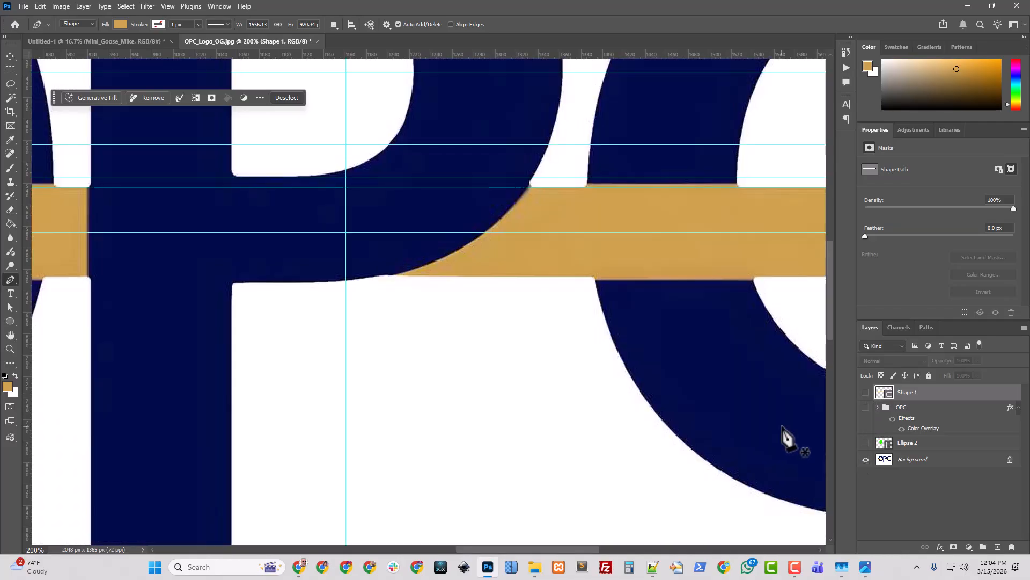
{"action": "key", "text": "ctrl+minus"}
{"action": "key", "text": "ctrl+minus"}
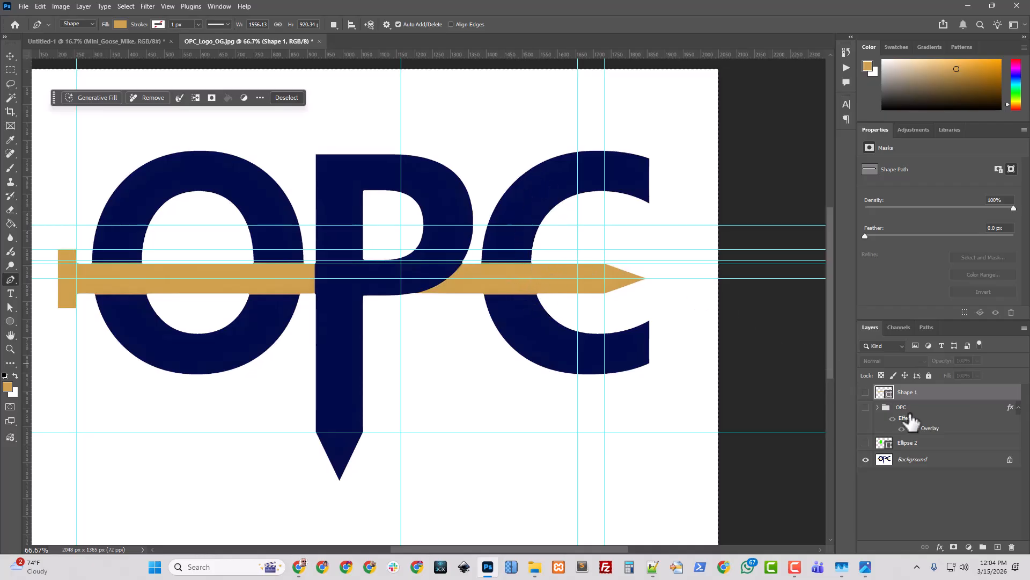
Rename the nail layer as Nail and move it into the OPC group between the P and O layers
{"action": "double_click", "coordinate": [906, 392]}
{"action": "left_click", "coordinate": [864, 405]}
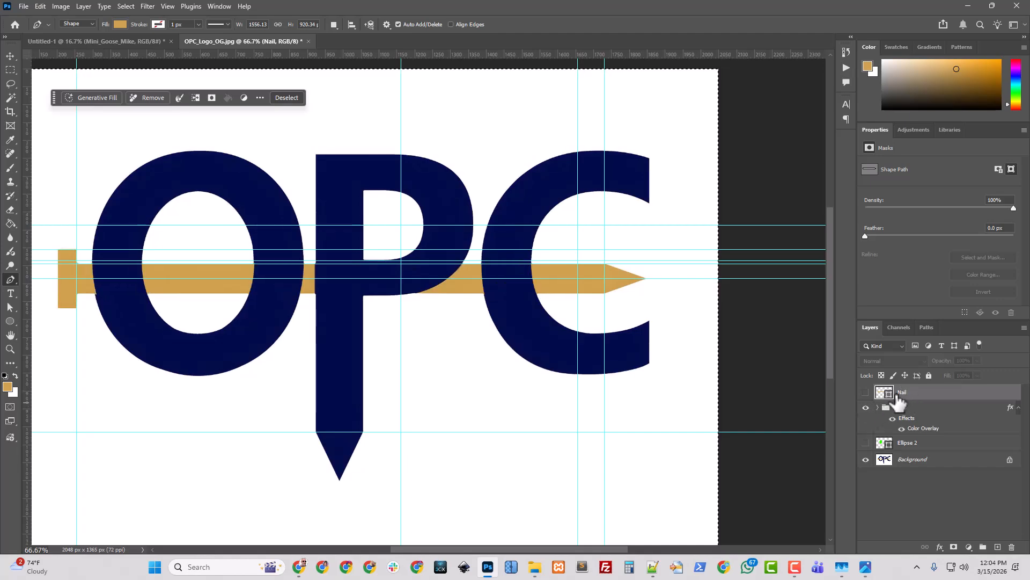
{"action": "left_click_drag", "start_coordinate": [897, 404], "coordinate": [902, 407]}
{"action": "left_click", "coordinate": [877, 390]}
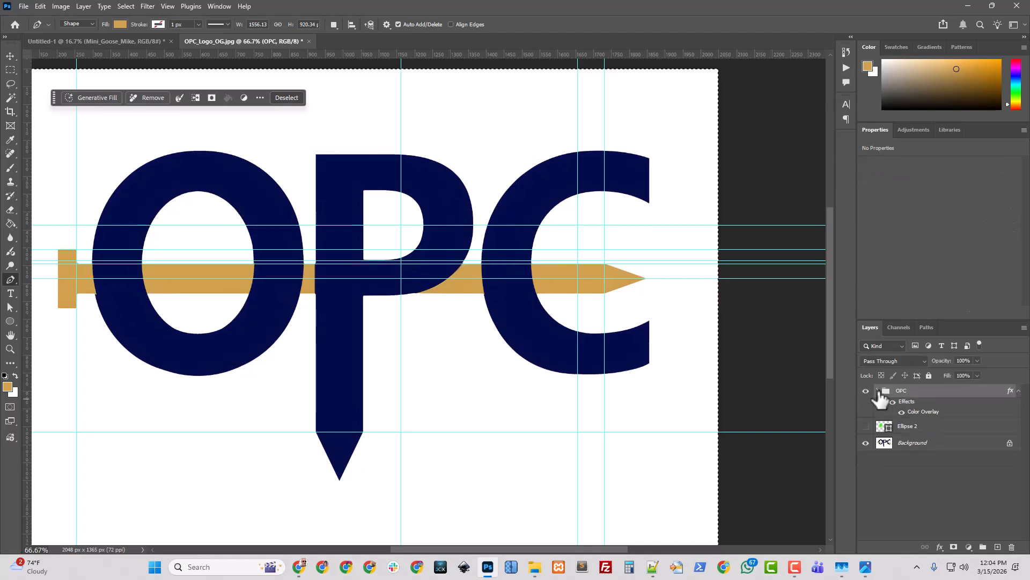
{"action": "left_click", "coordinate": [913, 426]}
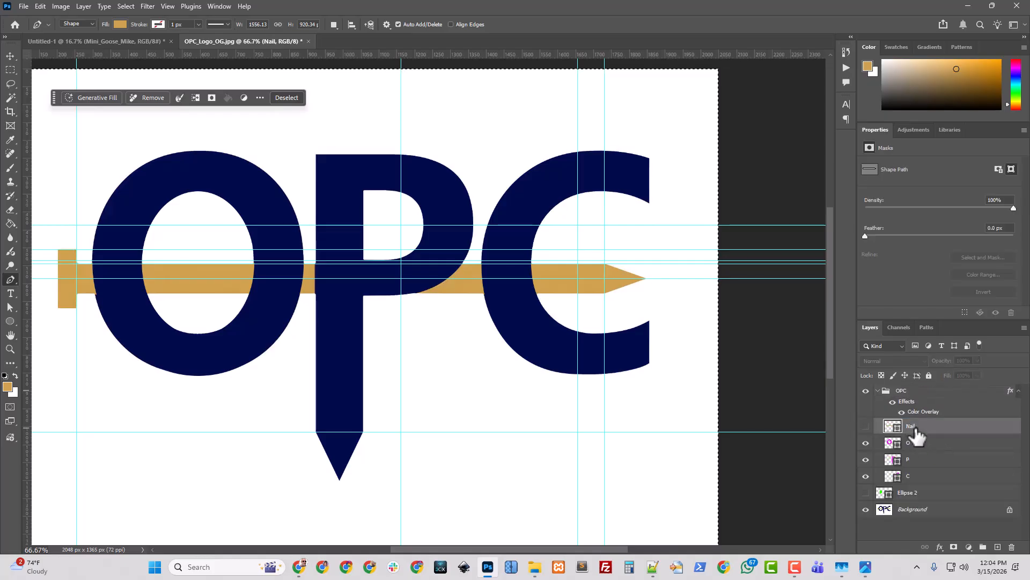
{"action": "mouse_move", "coordinate": [915, 432]}
{"action": "left_mouse_down"}
{"action": "mouse_move", "coordinate": [913, 467]}
{"action": "mouse_move", "coordinate": [911, 435]}
{"action": "left_mouse_up"}
{"action": "left_click", "coordinate": [912, 477]}
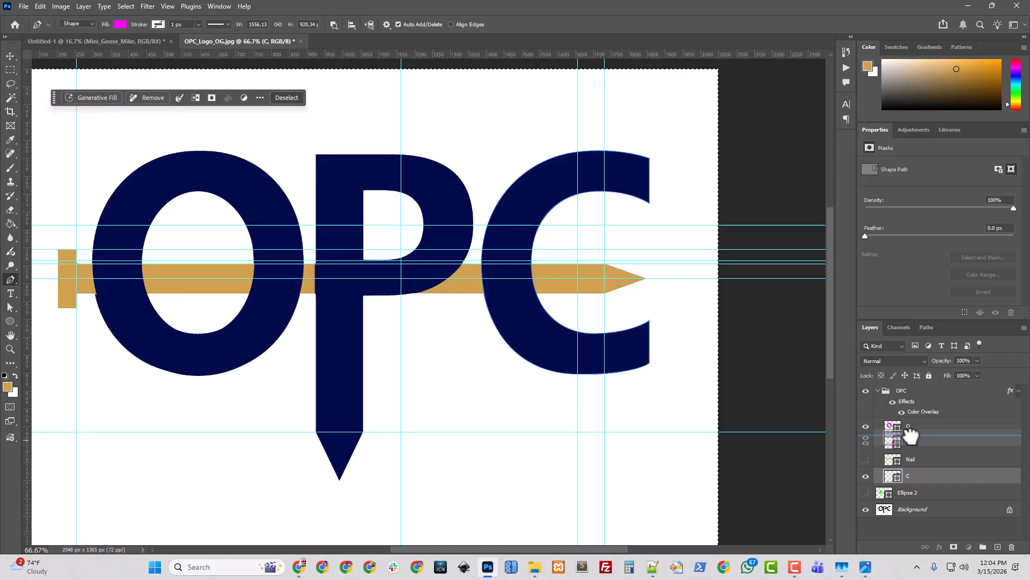
{"action": "left_click_drag", "start_coordinate": [911, 436], "coordinate": [913, 480]}
{"action": "left_click_drag", "start_coordinate": [912, 428], "coordinate": [867, 451]}
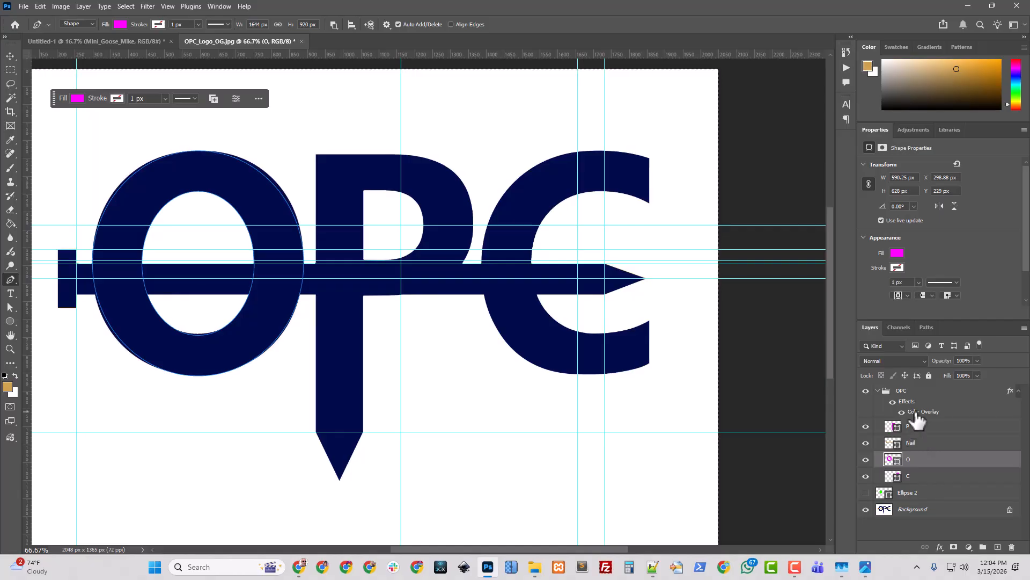
Clear the OPC group's layer style and hide the group
{"action": "right_click", "coordinate": [907, 390]}
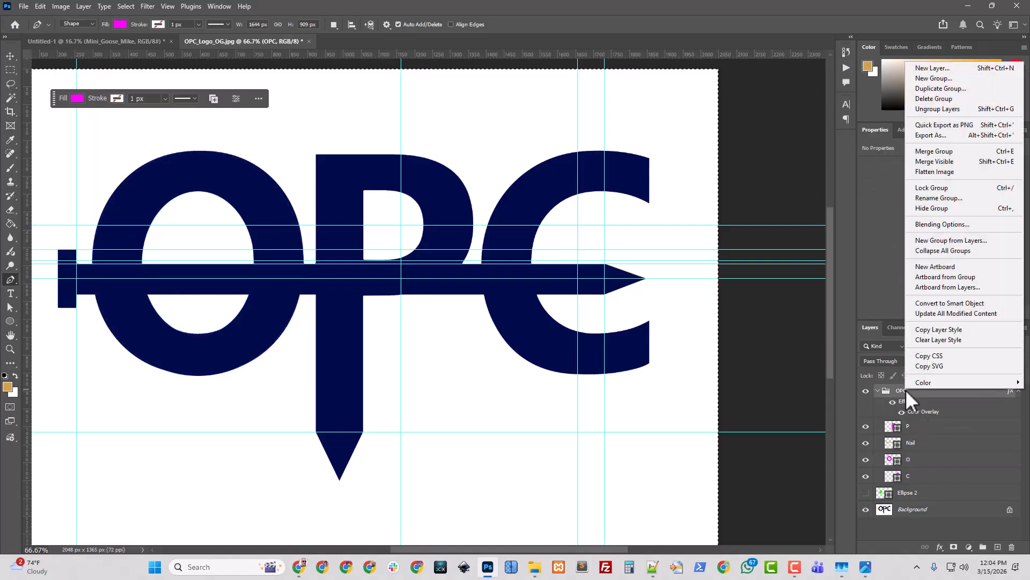
{"action": "left_click", "coordinate": [934, 340]}
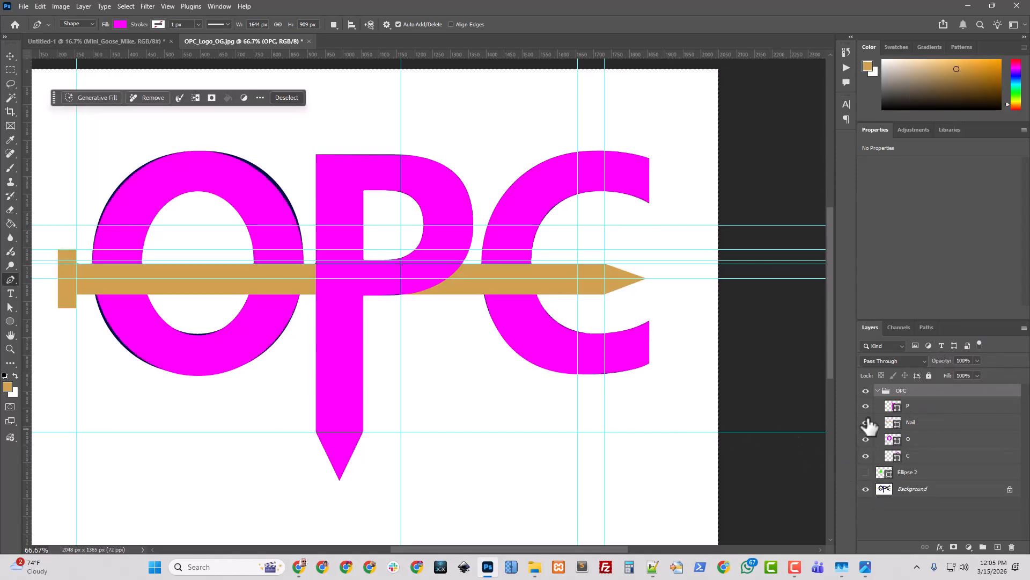
{"action": "left_click", "coordinate": [866, 392]}
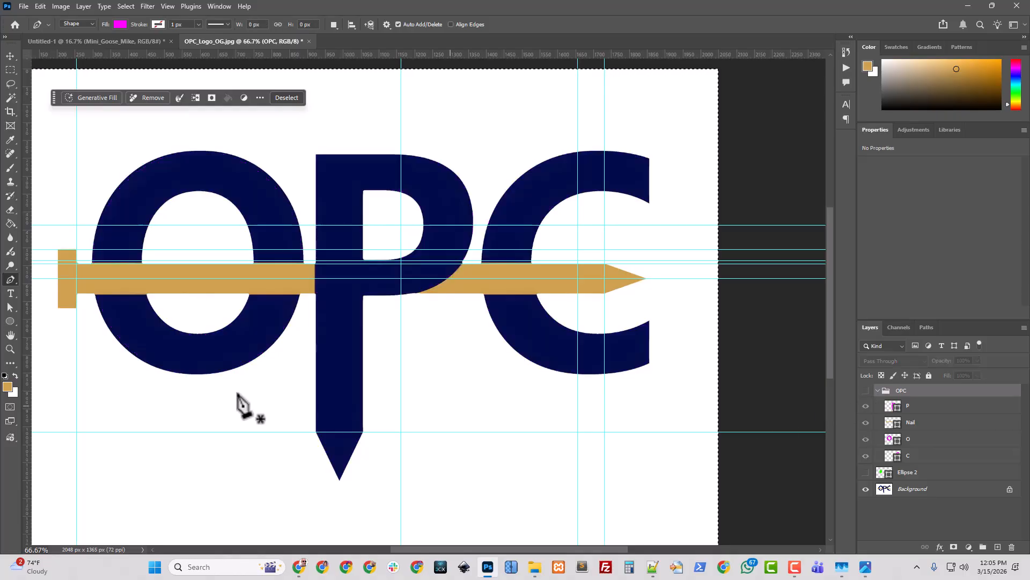
Sample the logo's navy #010c4a as the foreground colour and return to the Pen tool
{"action": "left_click", "coordinate": [7, 387]}
{"action": "left_click", "coordinate": [165, 353]}
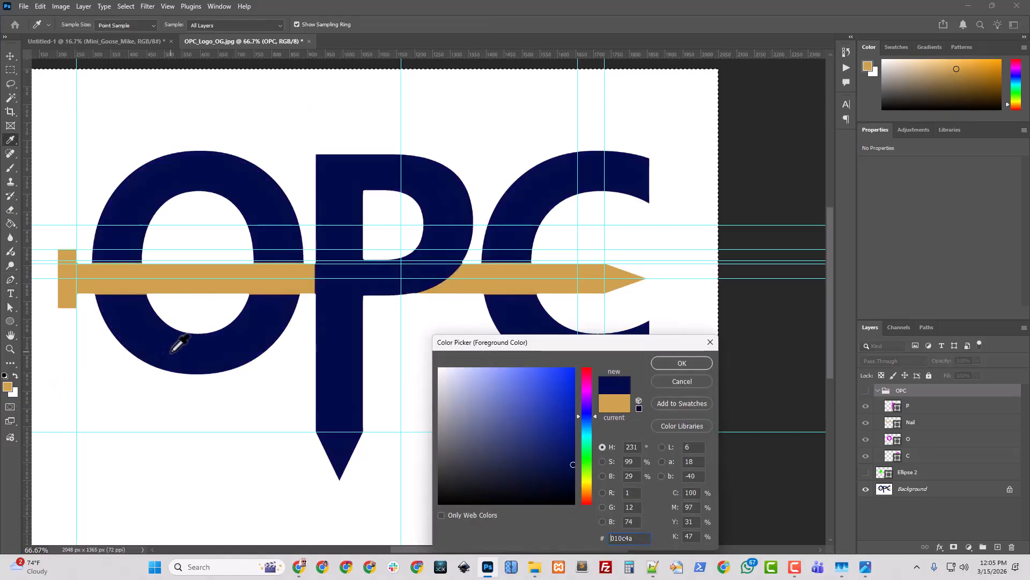
{"action": "left_click", "coordinate": [661, 363]}
{"action": "key", "text": "p"}
Show the OPC group and set the P shape's fill to the navy #010c4a
{"action": "left_click", "coordinate": [866, 391]}
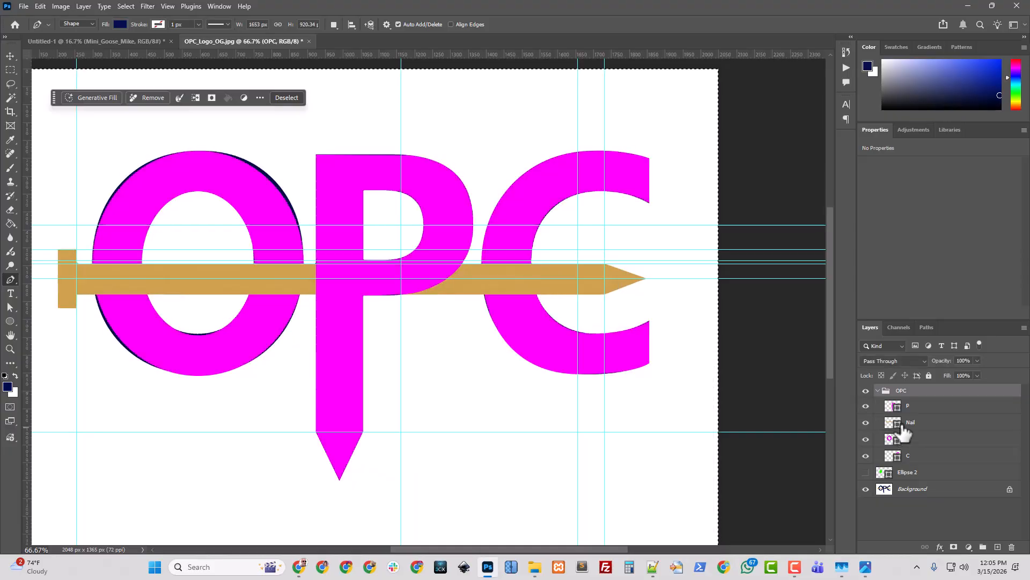
{"action": "left_click", "coordinate": [908, 407]}
{"action": "double_click", "coordinate": [894, 406]}
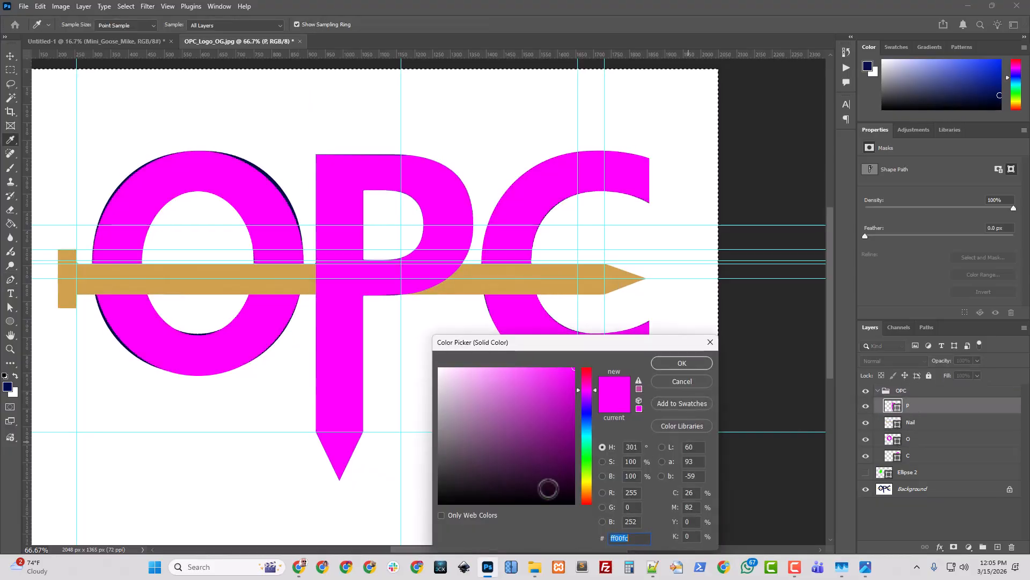
{"action": "left_click_drag", "start_coordinate": [600, 345], "coordinate": [612, 242]}
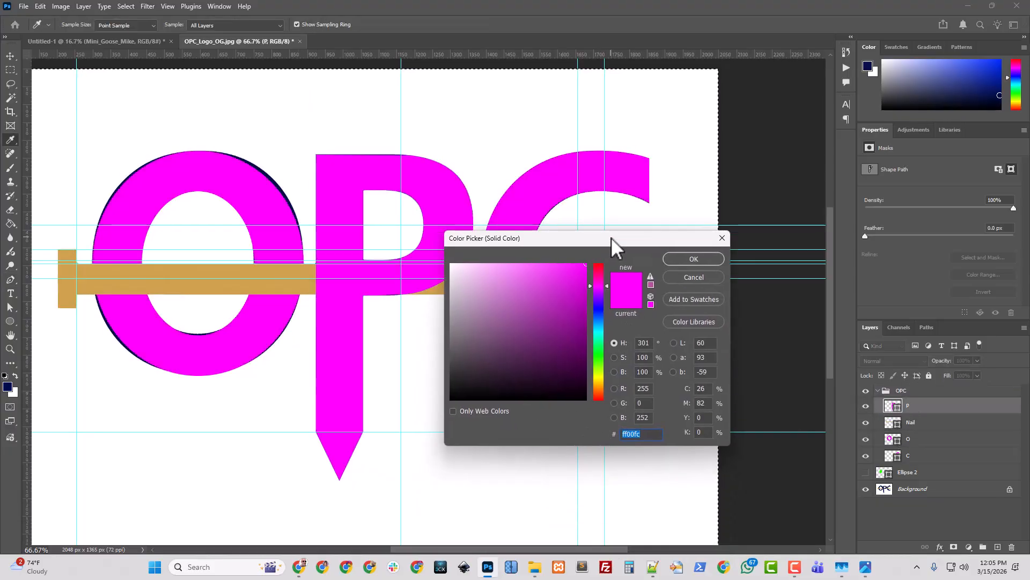
{"action": "left_click", "coordinate": [12, 385]}
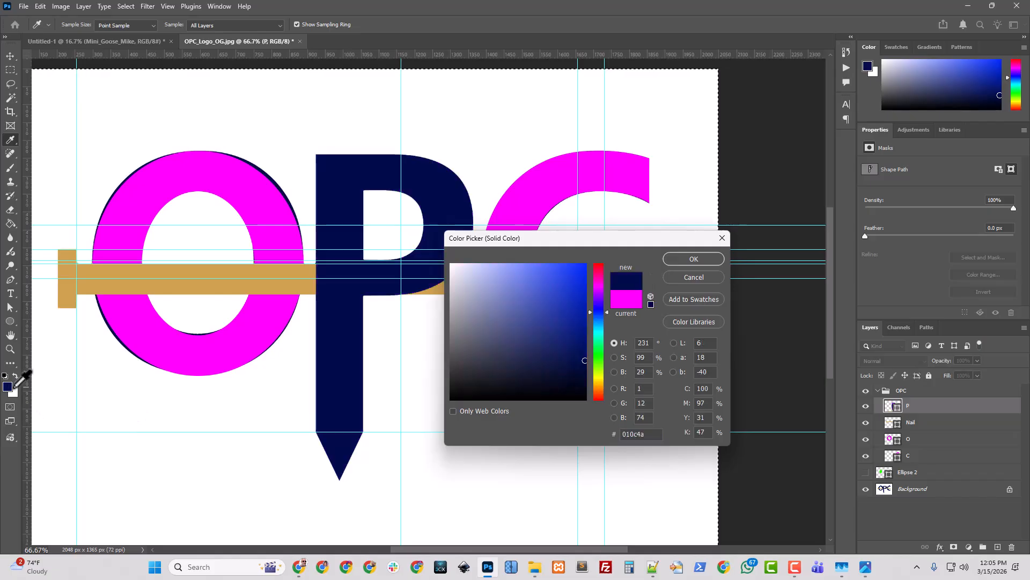
{"action": "left_click", "coordinate": [693, 260]}
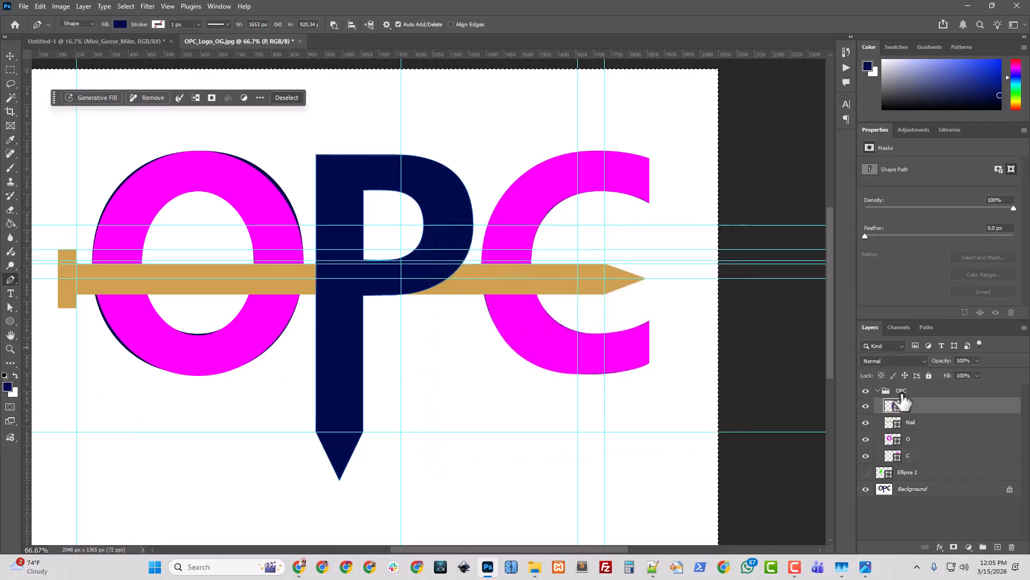
Set the O shape's fill to the same navy #010c4a sampled from the P
{"action": "left_click", "coordinate": [907, 440]}
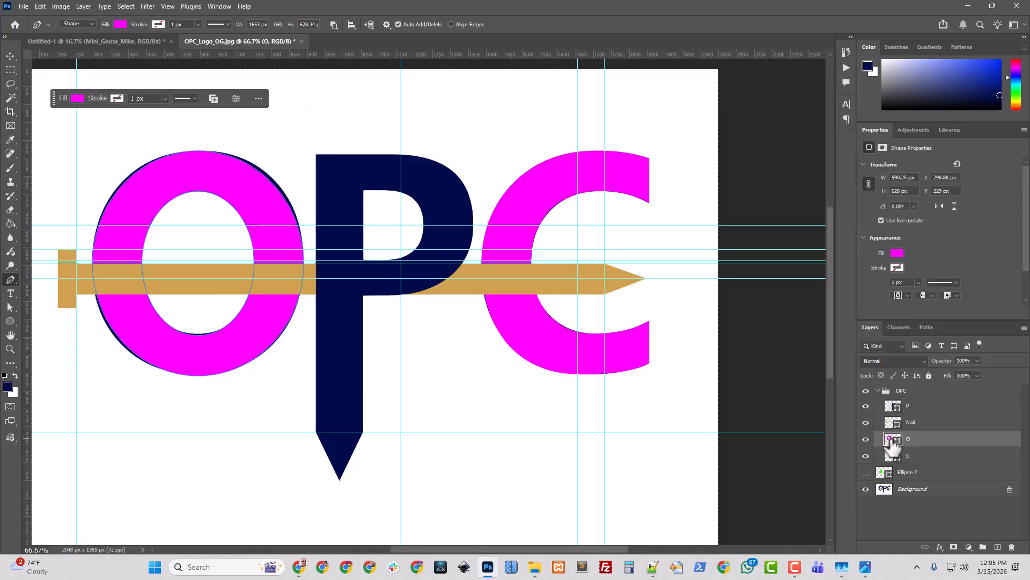
{"action": "double_click", "coordinate": [891, 439]}
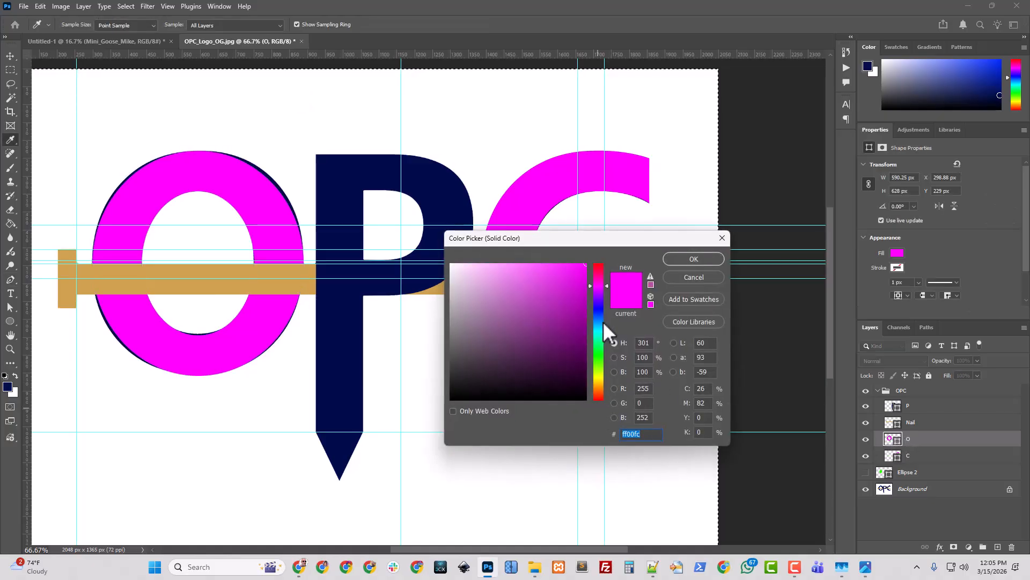
{"action": "left_click", "coordinate": [338, 335]}
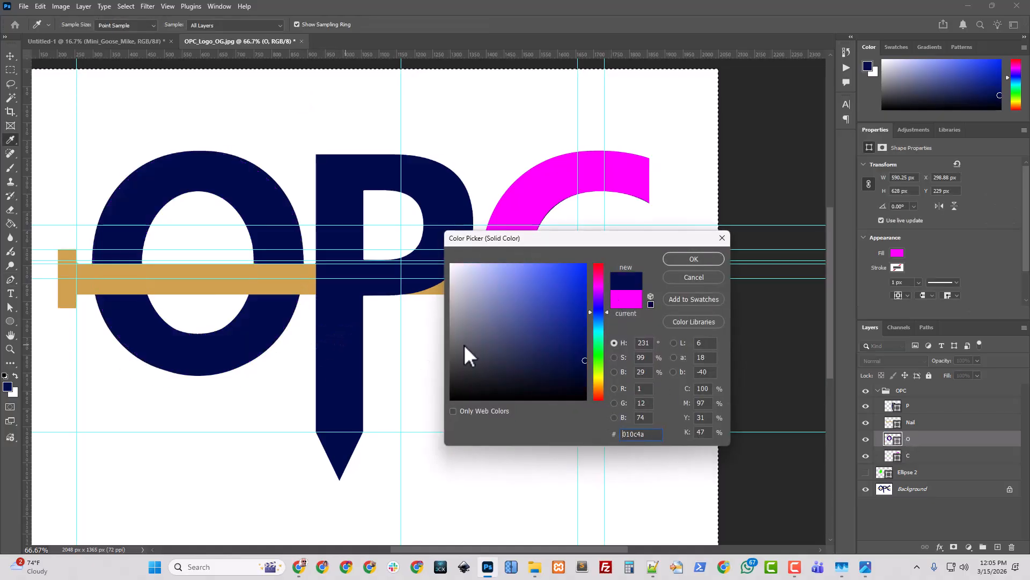
{"action": "left_click", "coordinate": [694, 258]}
Set the C shape's fill to the navy #010c4a
{"action": "left_click", "coordinate": [901, 456]}
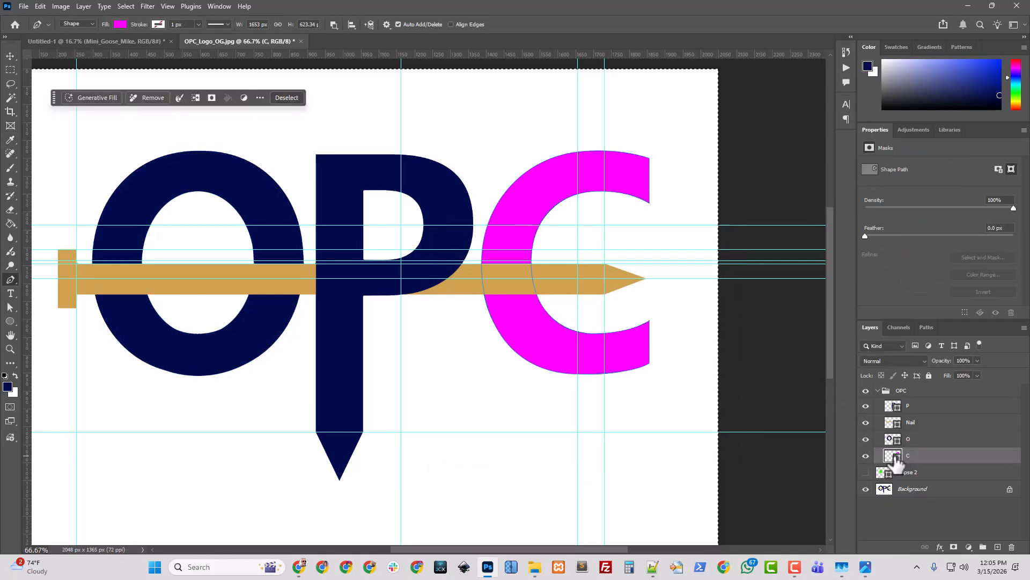
{"action": "double_click", "coordinate": [888, 456]}
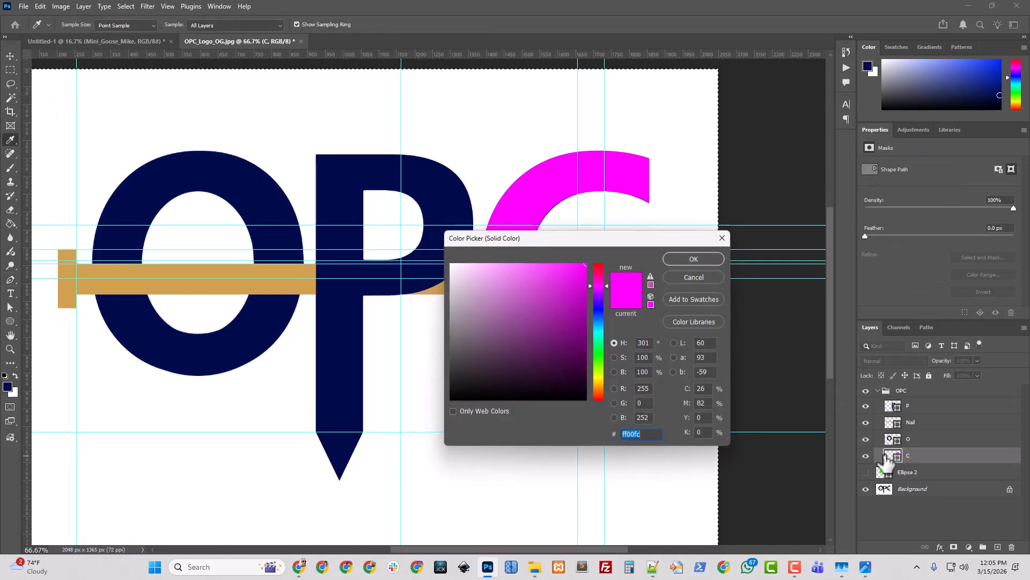
{"action": "left_click", "coordinate": [339, 302]}
{"action": "left_click", "coordinate": [694, 258]}
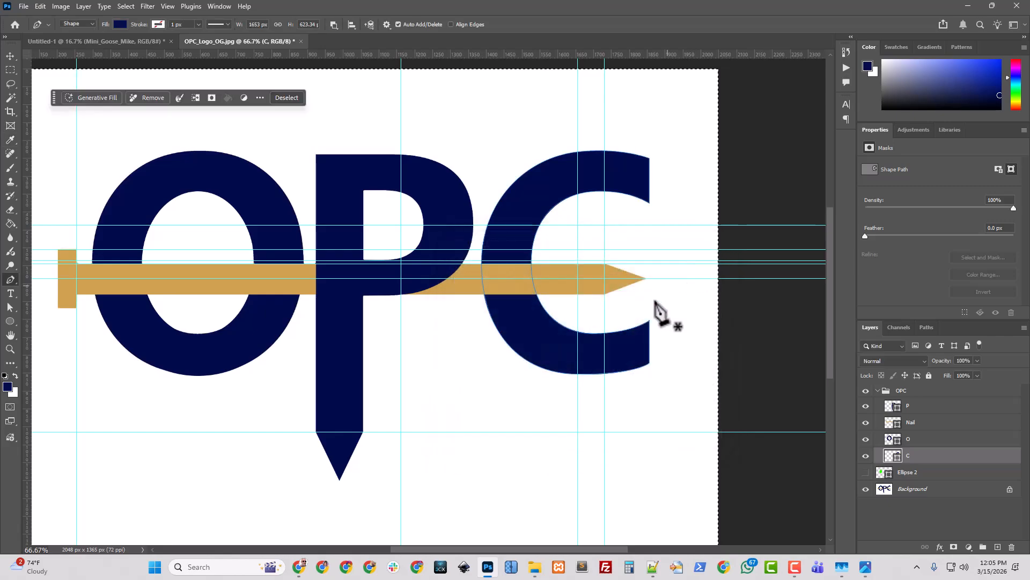
Toggle the OPC group on and off to compare with the original, then hide the Background layer
{"action": "left_click", "coordinate": [865, 489]}
{"action": "left_click", "coordinate": [877, 391]}
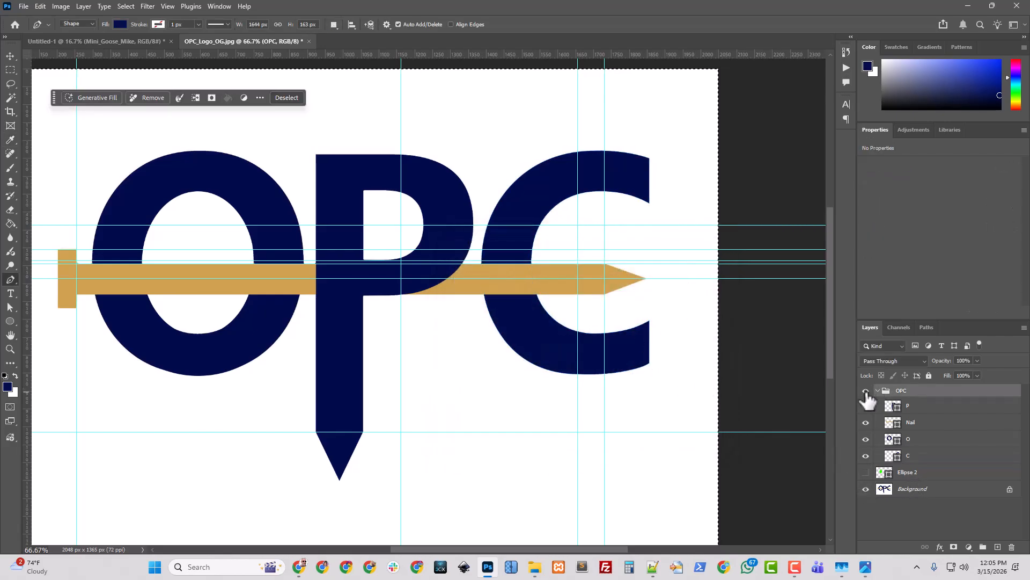
{"action": "left_click", "coordinate": [866, 392]}
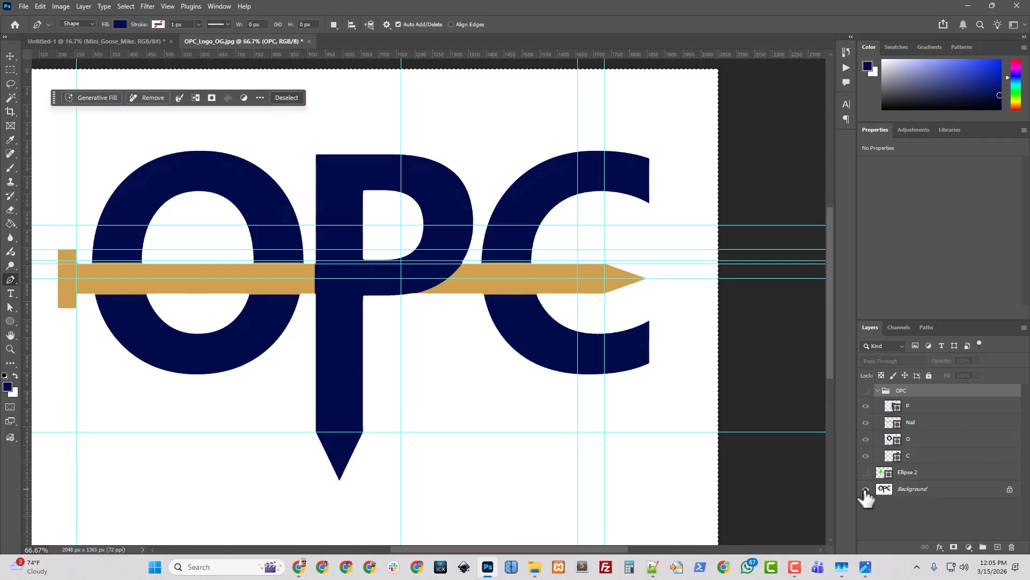
{"action": "left_click", "coordinate": [866, 392]}
{"action": "left_click", "coordinate": [866, 392]}
{"action": "left_click", "coordinate": [866, 391]}
{"action": "left_click", "coordinate": [866, 392]}
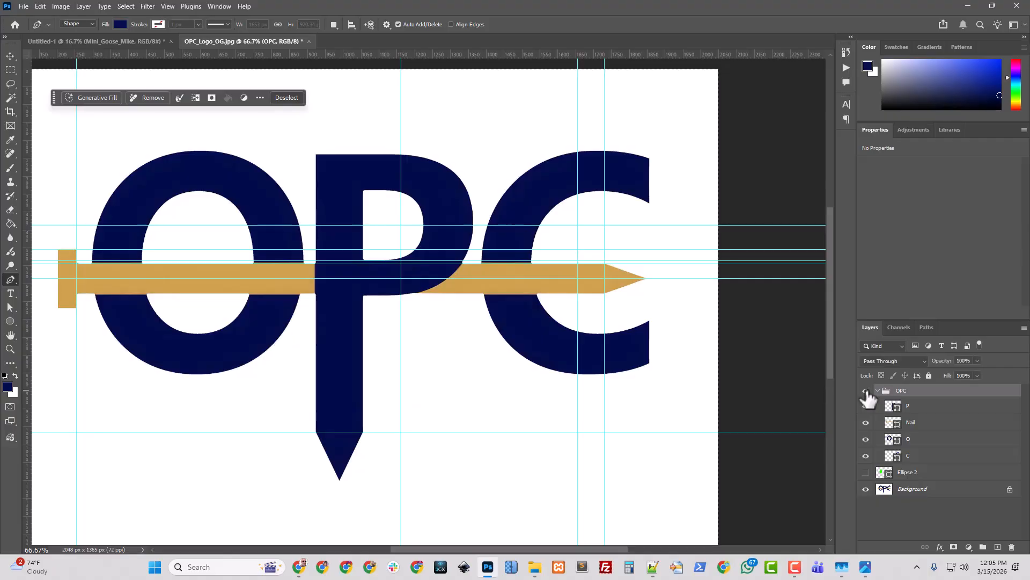
{"action": "left_click", "coordinate": [866, 392]}
{"action": "left_click", "coordinate": [866, 489]}
{"action": "left_click", "coordinate": [866, 489]}
{"action": "left_click", "coordinate": [866, 489]}
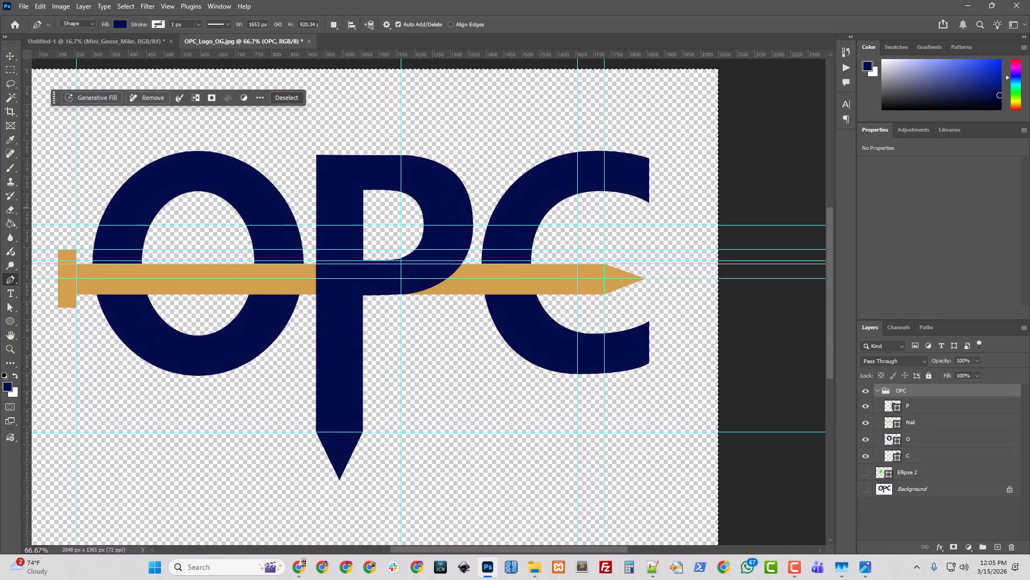
Deselect and trim the canvas to the logo's transparent edges
{"action": "key", "text": "ctrl+d"}
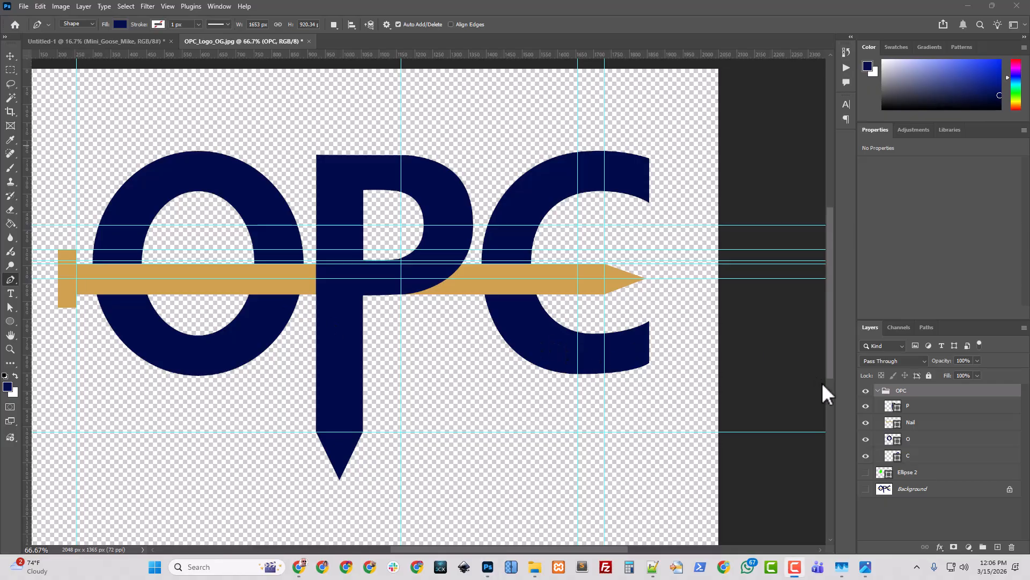
{"action": "left_click", "coordinate": [62, 6]}
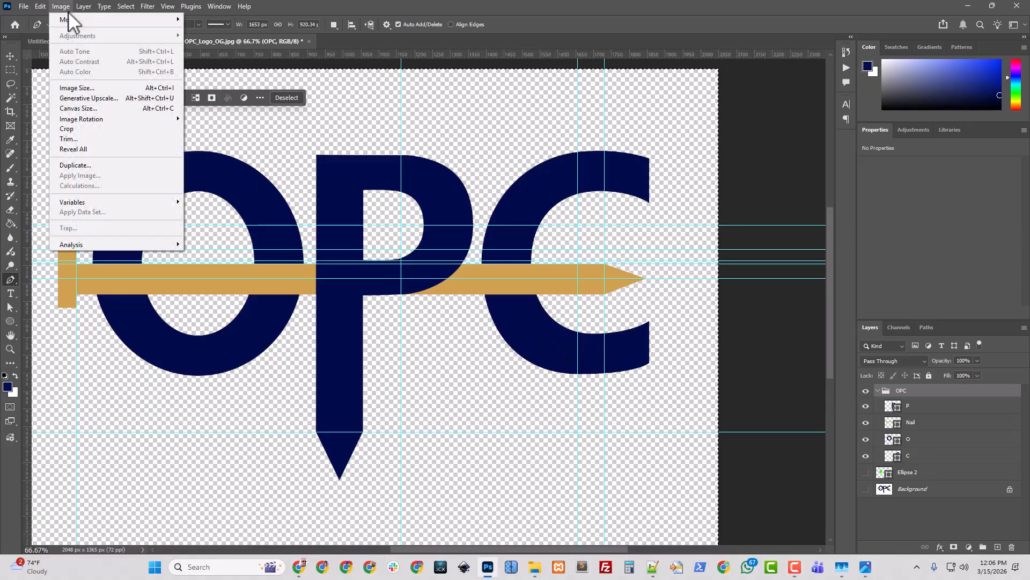
{"action": "left_click", "coordinate": [68, 139]}
{"action": "left_click", "coordinate": [550, 240]}
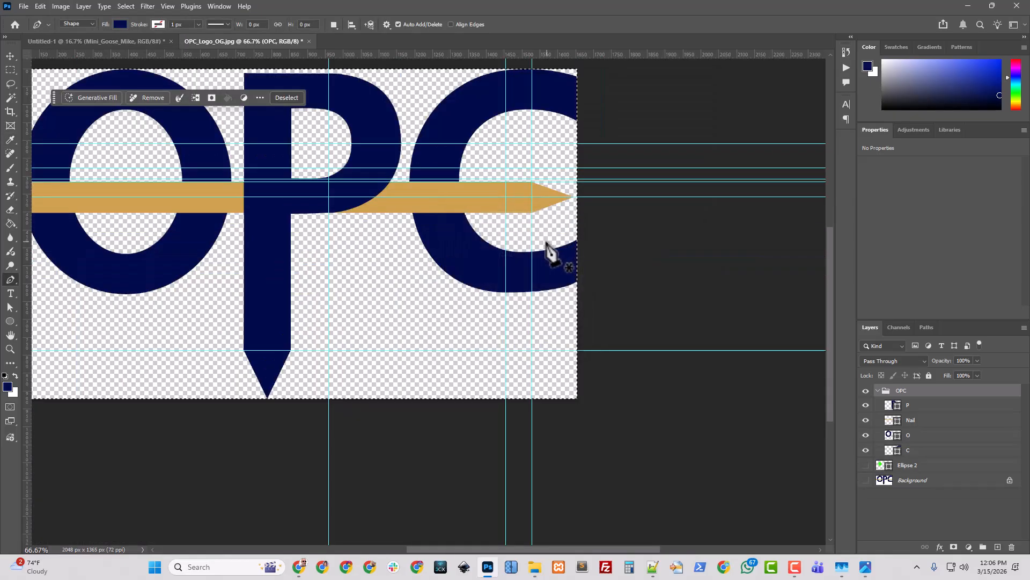
Resize the image to 15 inches wide at 300 pixels per inch with resampling
{"action": "left_click", "coordinate": [67, 7]}
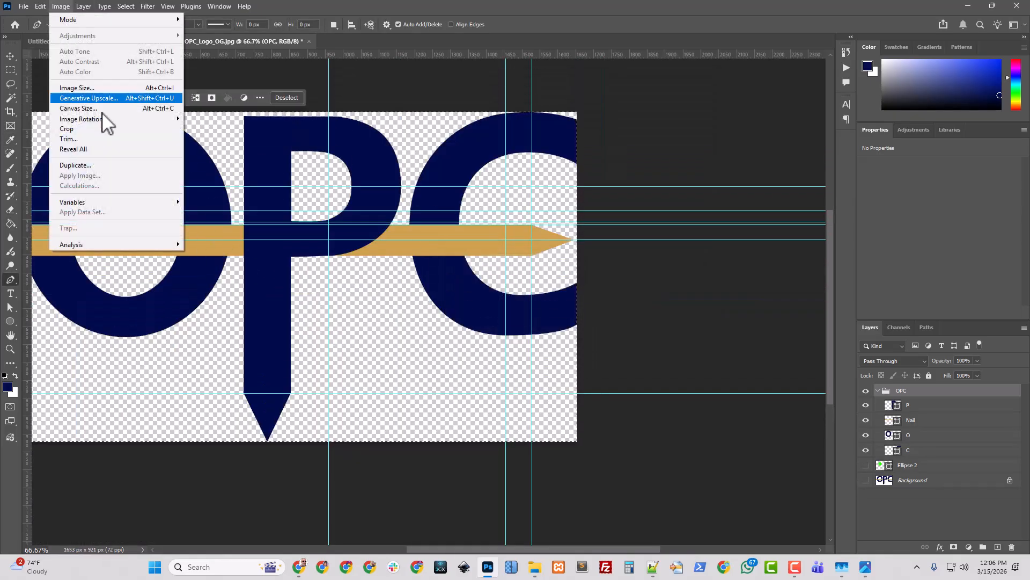
{"action": "left_click", "coordinate": [94, 88]}
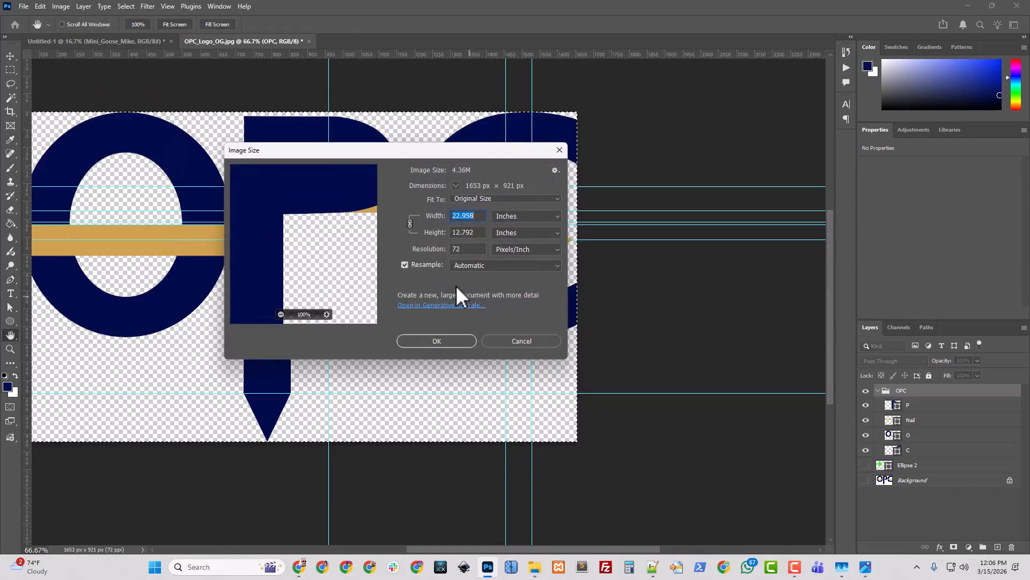
{"action": "left_click", "coordinate": [404, 265]}
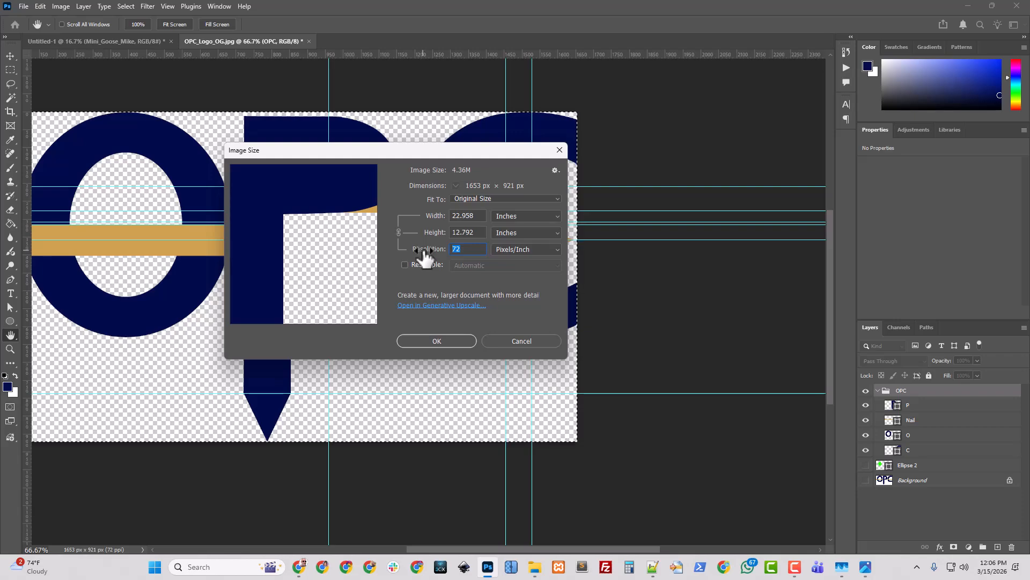
{"action": "type", "text": "300"}
{"action": "left_click", "coordinate": [475, 215]}
{"action": "left_click", "coordinate": [419, 218]}
{"action": "type", "text": "15"}
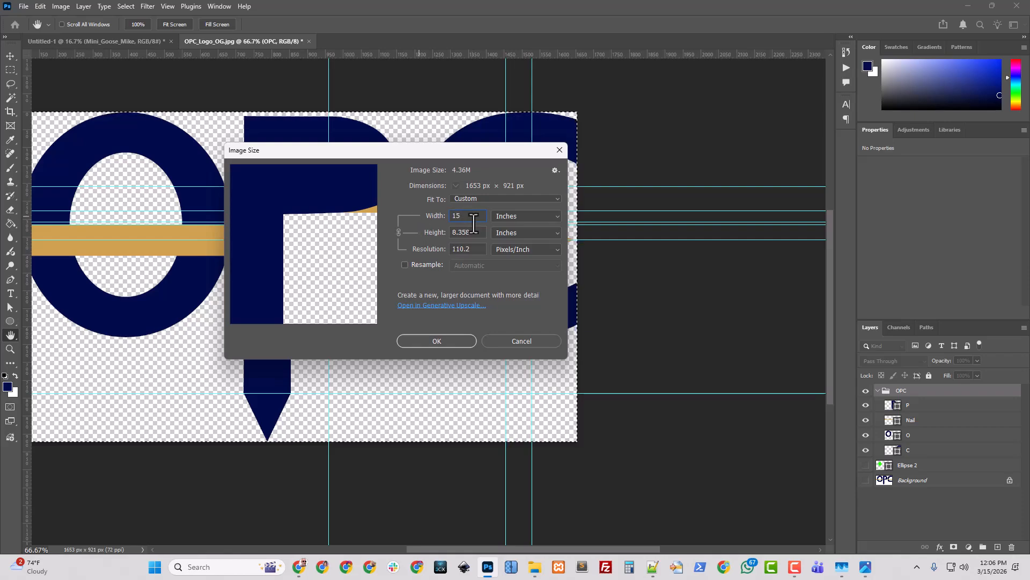
{"action": "left_click", "coordinate": [405, 264]}
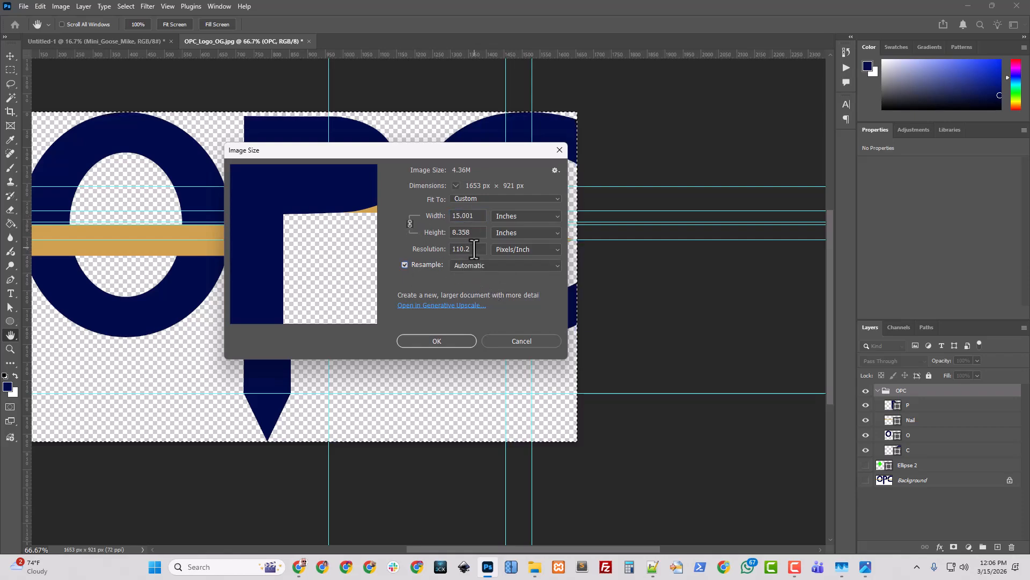
{"action": "left_click", "coordinate": [421, 250]}
{"action": "type", "text": "300"}
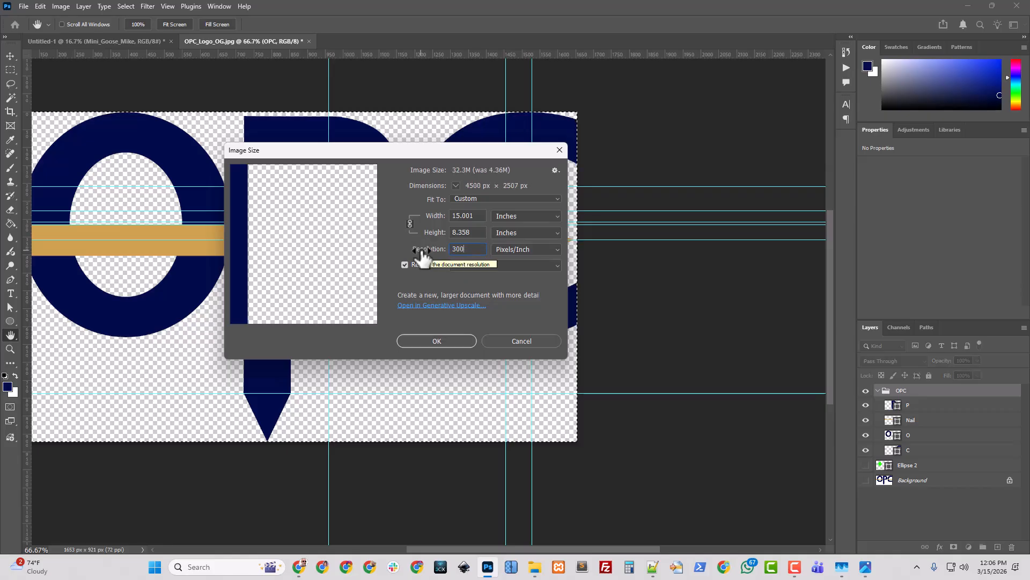
{"action": "left_click", "coordinate": [409, 224]}
{"action": "type", "text": "15"}
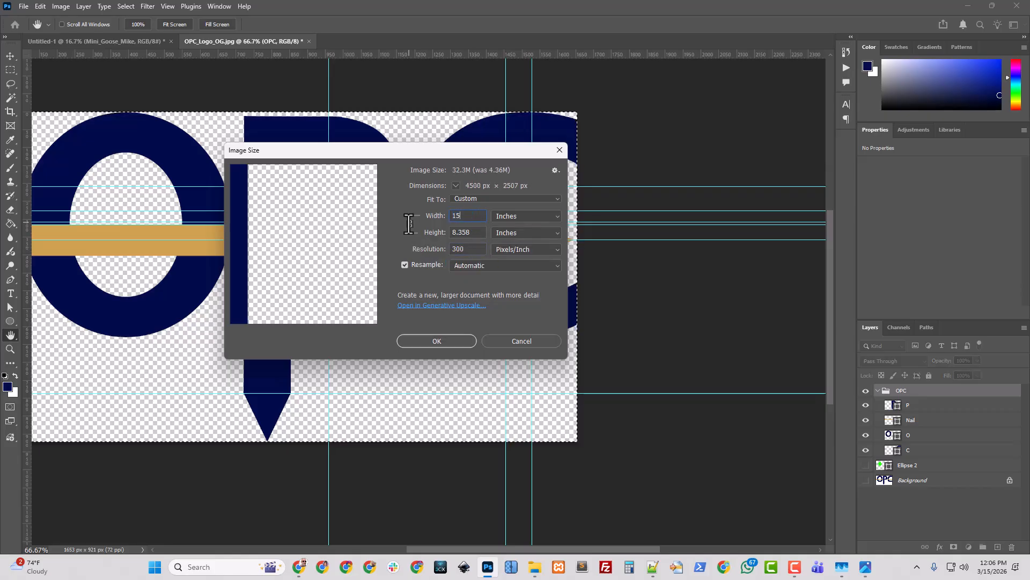
{"action": "left_click", "coordinate": [472, 232]}
{"action": "left_click", "coordinate": [431, 343]}
Inspect the resized logo's edges at several zoom levels
{"action": "key", "text": "p"}
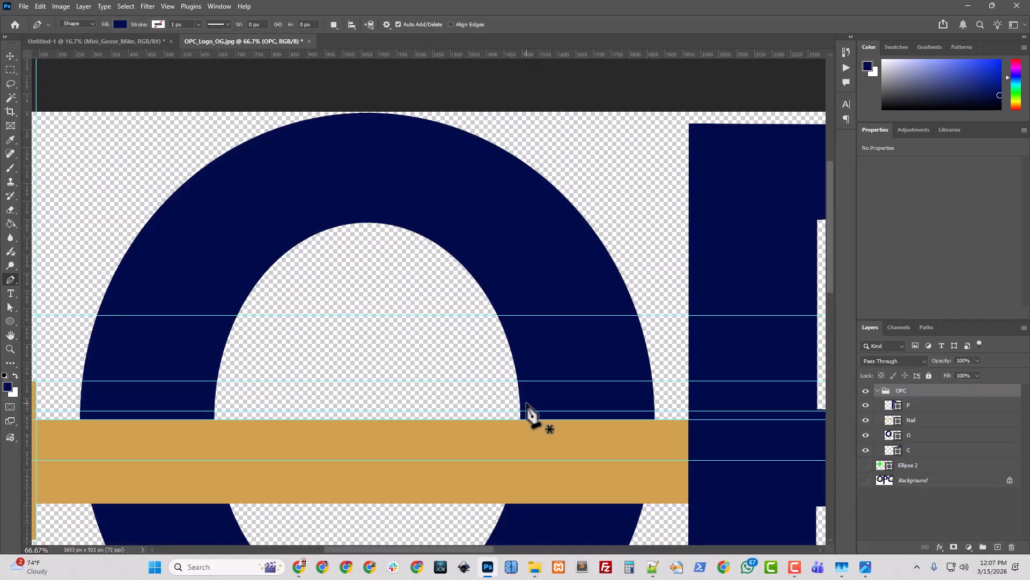
{"action": "key", "text": "ctrl+minus"}
{"action": "key", "text": "ctrl+minus"}
{"action": "key", "text": "ctrl+minus"}
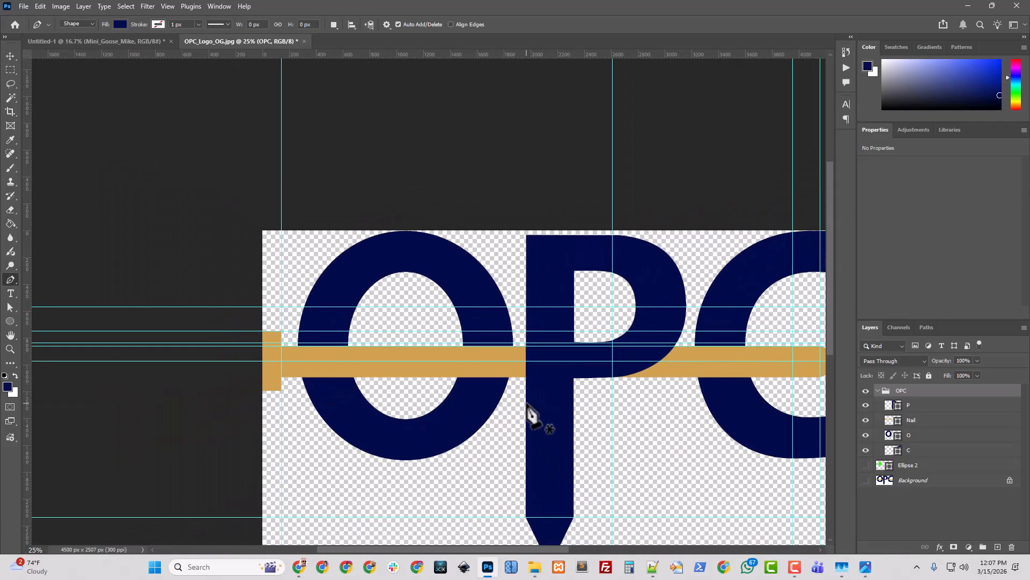
{"action": "key", "text": "ctrl+1"}
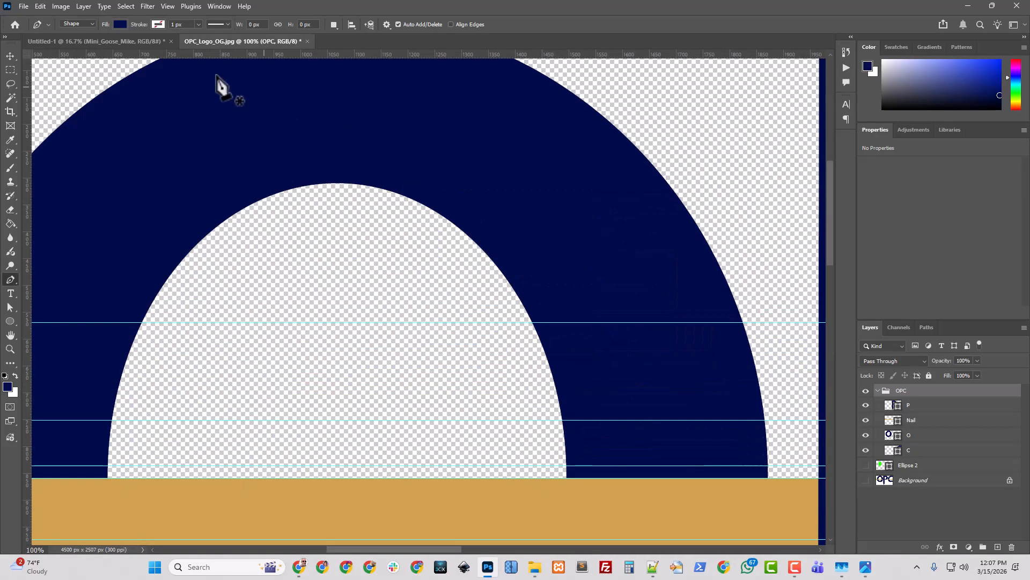
{"action": "scroll", "coordinate": [409, 293], "scroll_direction": "up", "scroll_amount": 2}
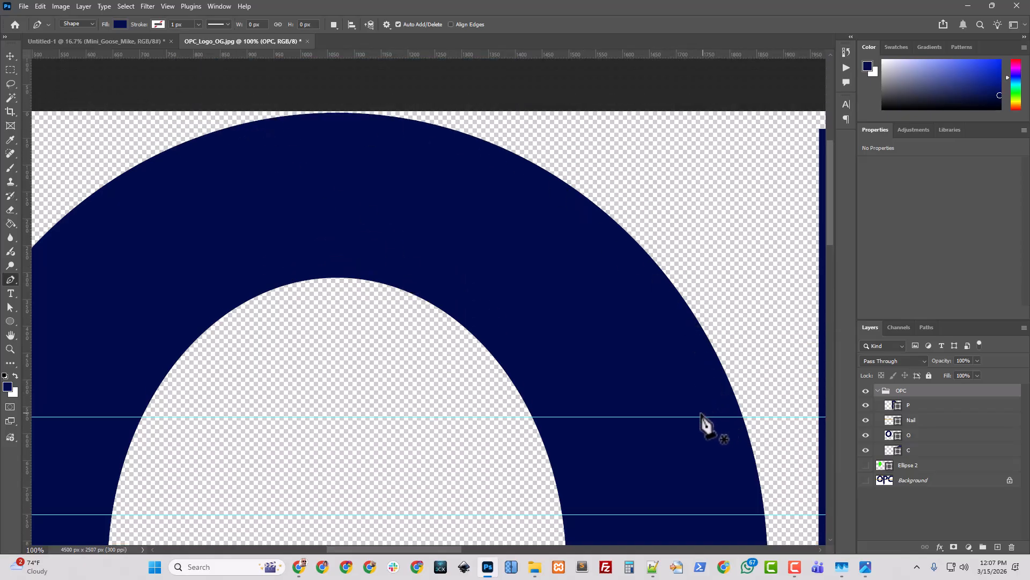
{"action": "key", "text": "ctrl+minus"}
{"action": "key", "text": "ctrl+minus"}
{"action": "key", "text": "ctrl+minus"}
{"action": "key", "text": "ctrl+minus"}
{"action": "key", "text": "ctrl+minus"}
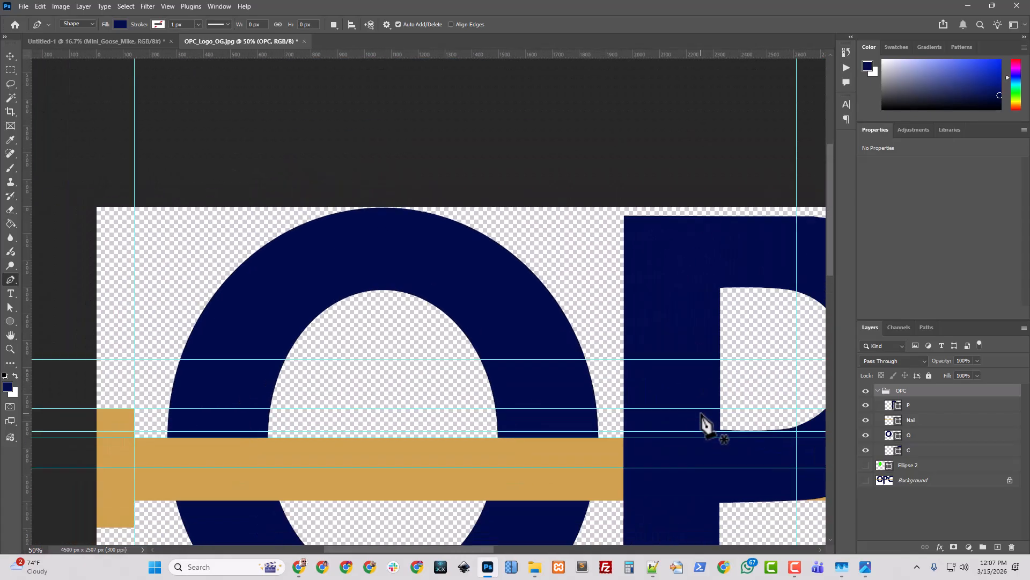
{"action": "scroll", "coordinate": [639, 449], "scroll_direction": "down", "scroll_amount": 2}
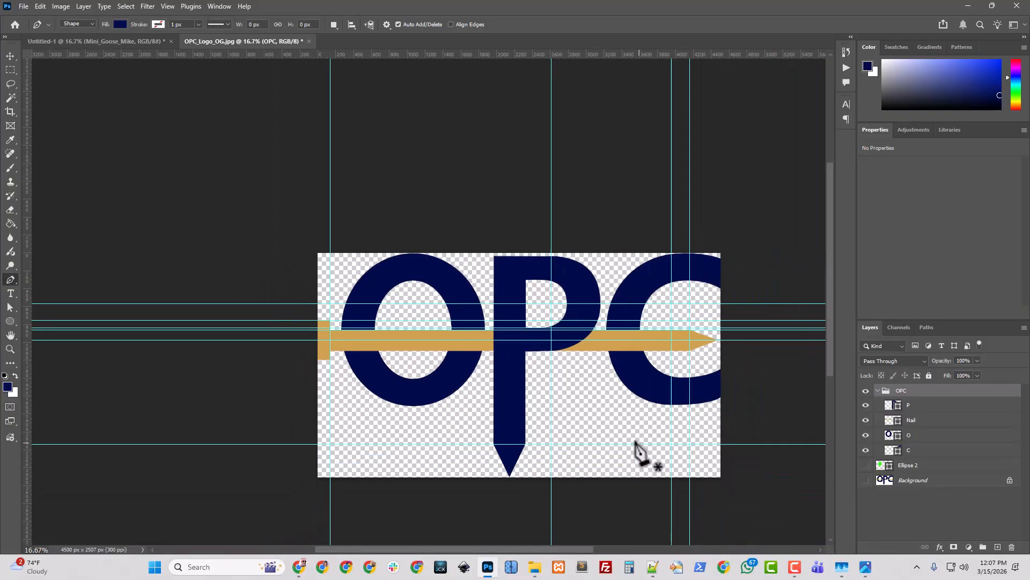